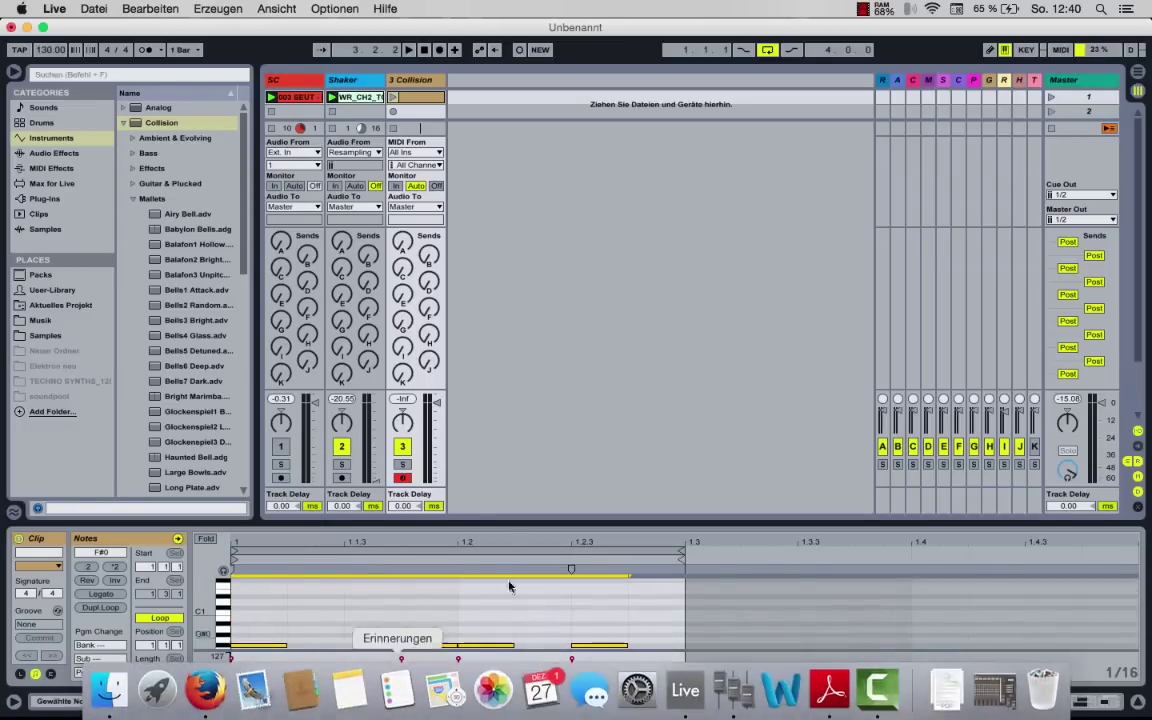
Transpose all notes of the 3 Collision clip up to A0 and launch the clip.
click(459, 522)
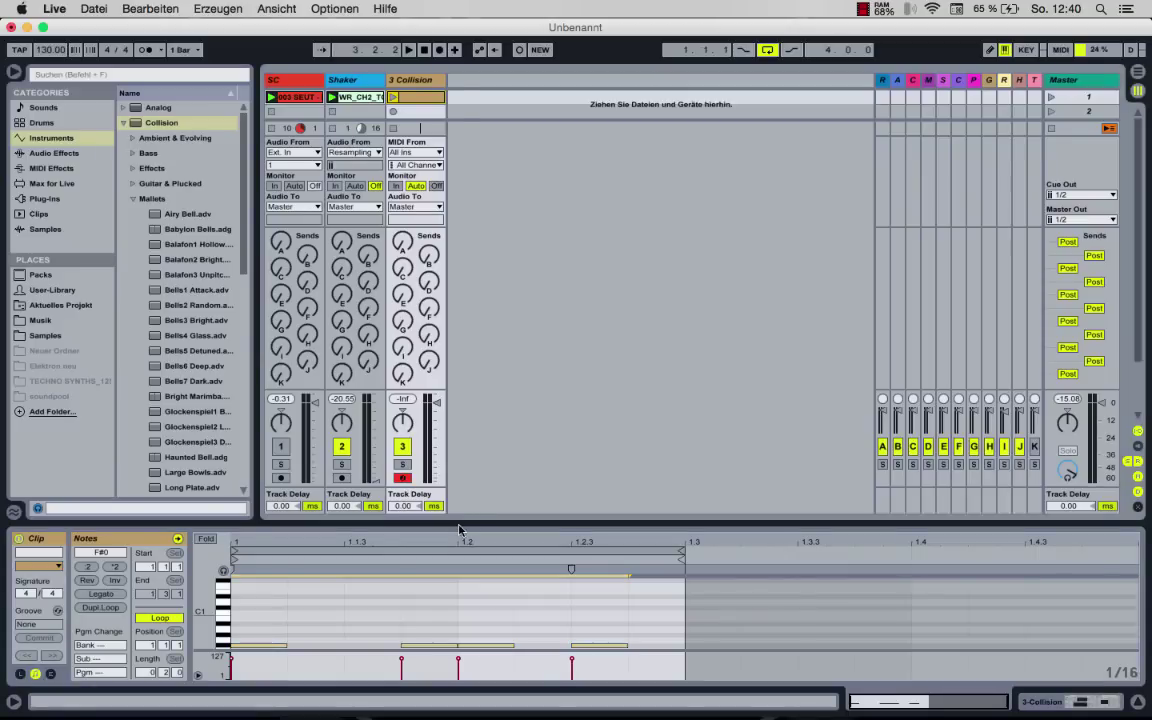
click(459, 529)
drag(459, 521, 459, 352)
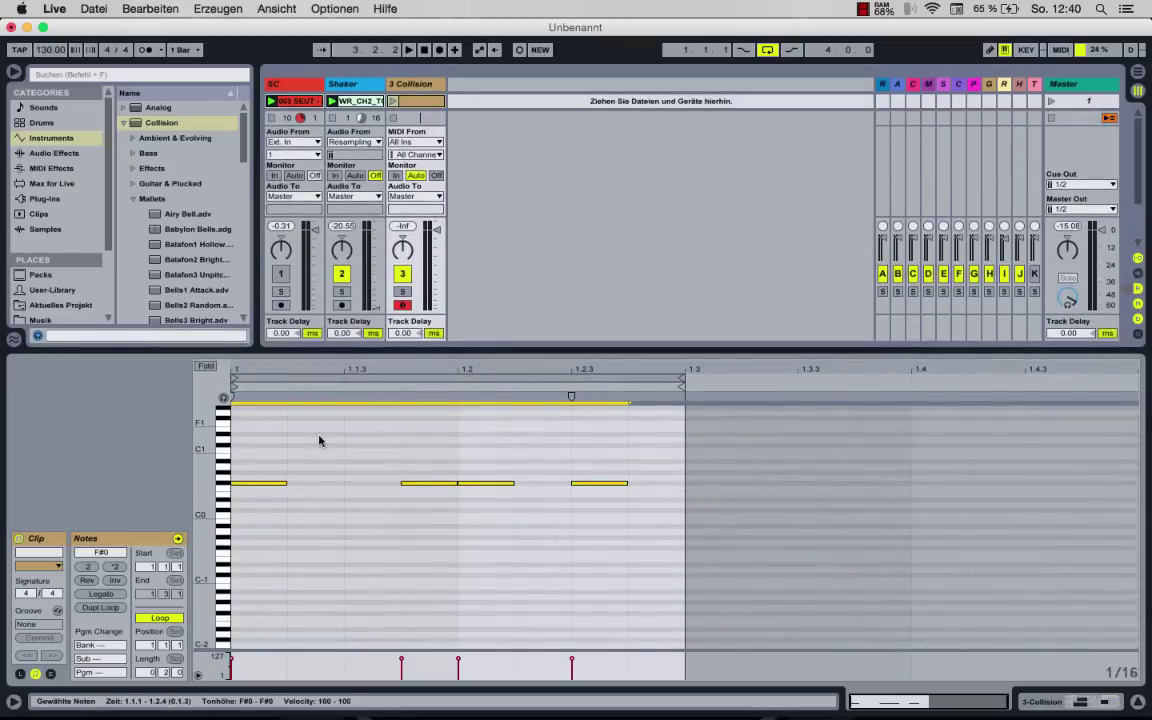
mouse_move(251, 485)
mouse_down()
mouse_move(258, 525)
mouse_move(257, 473)
mouse_up()
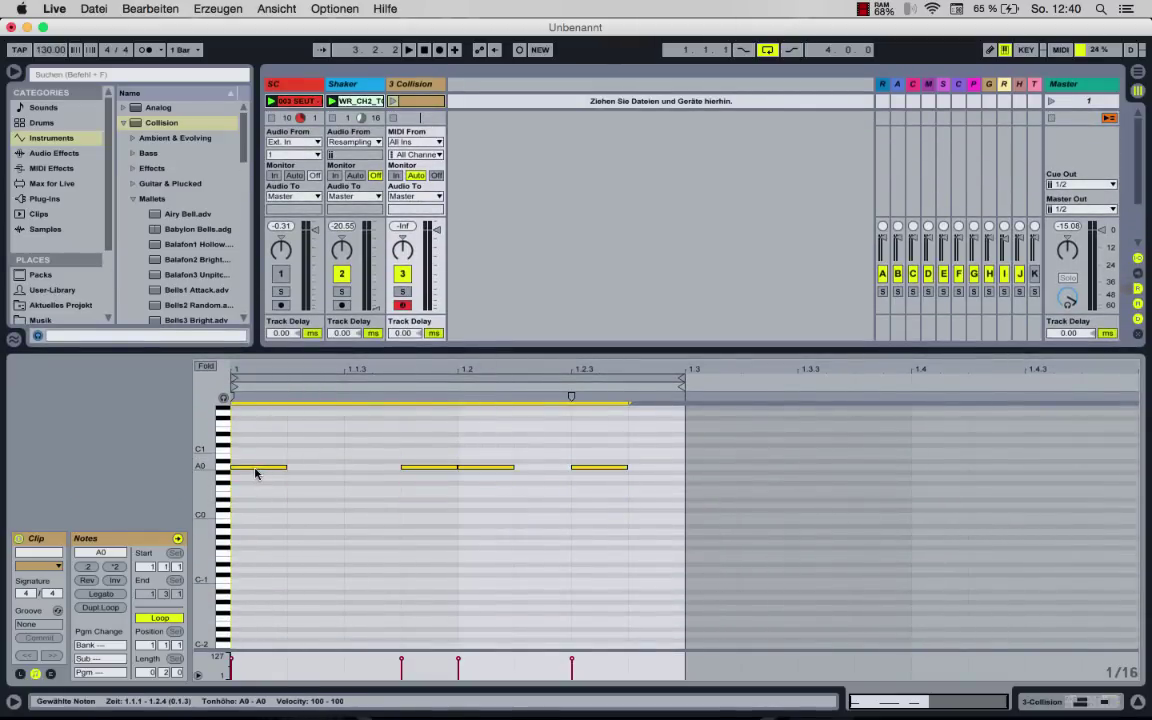
click(392, 101)
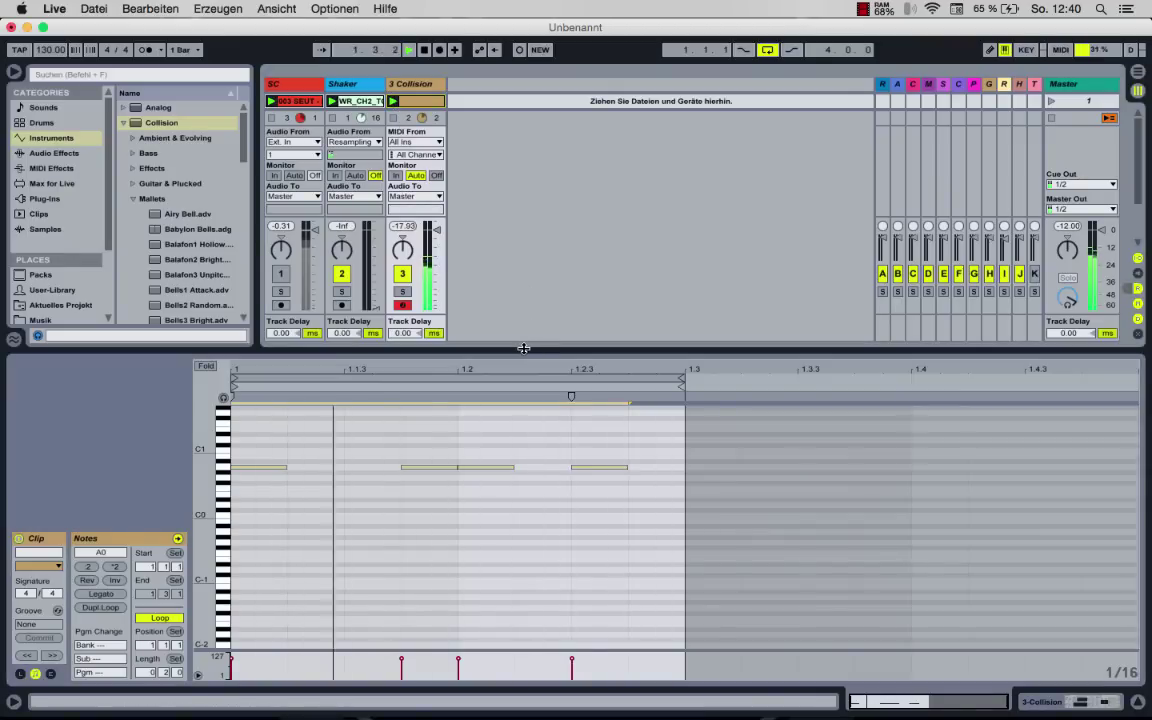
drag(523, 348, 522, 490)
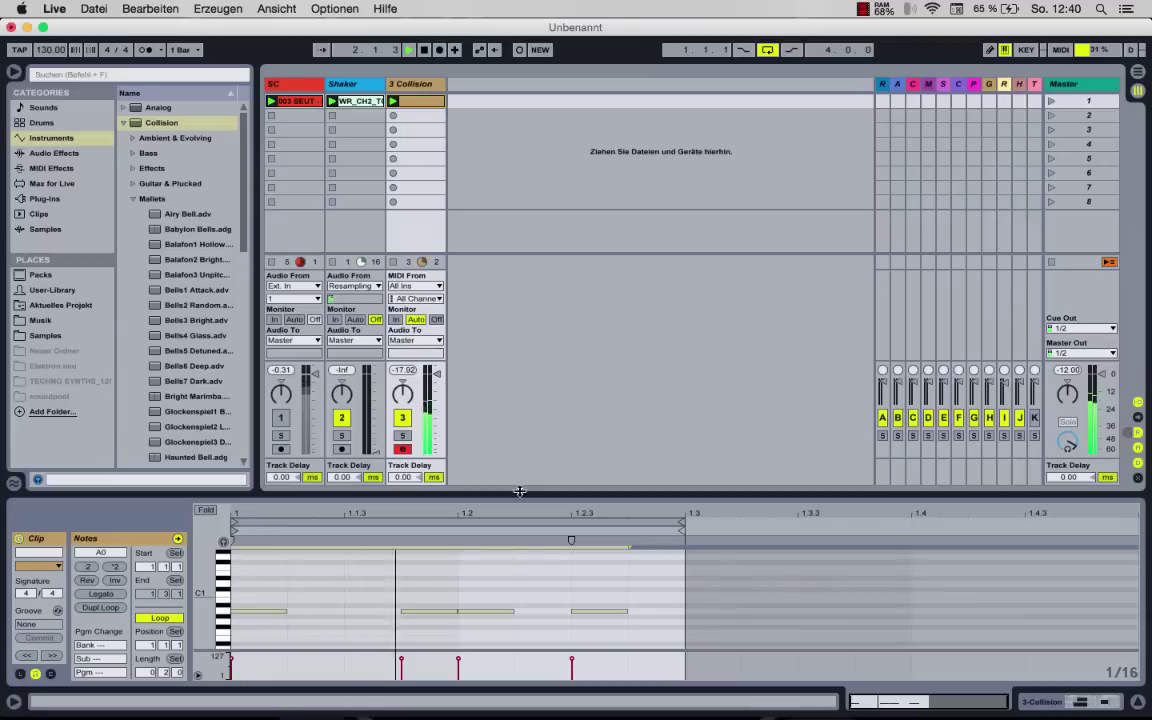
On the 3 Collision track's instrument, set Resonator 1's Inharmonics to -100 % and its type to Tube.
click(413, 88)
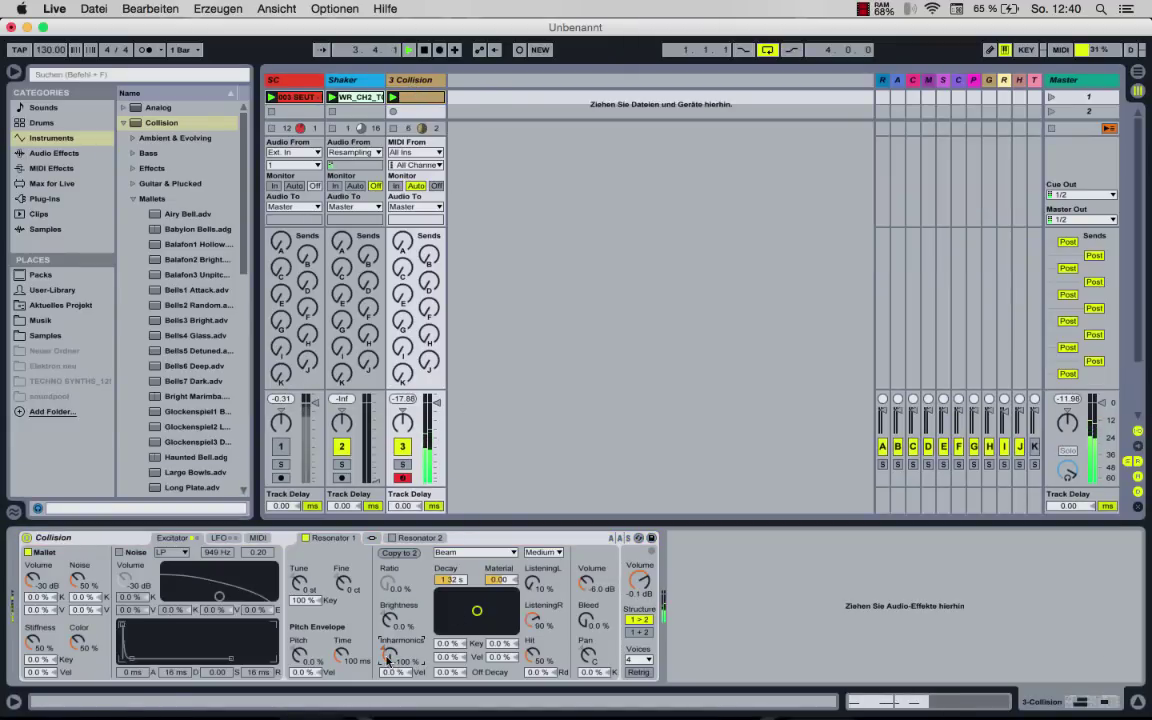
drag(388, 660, 388, 645)
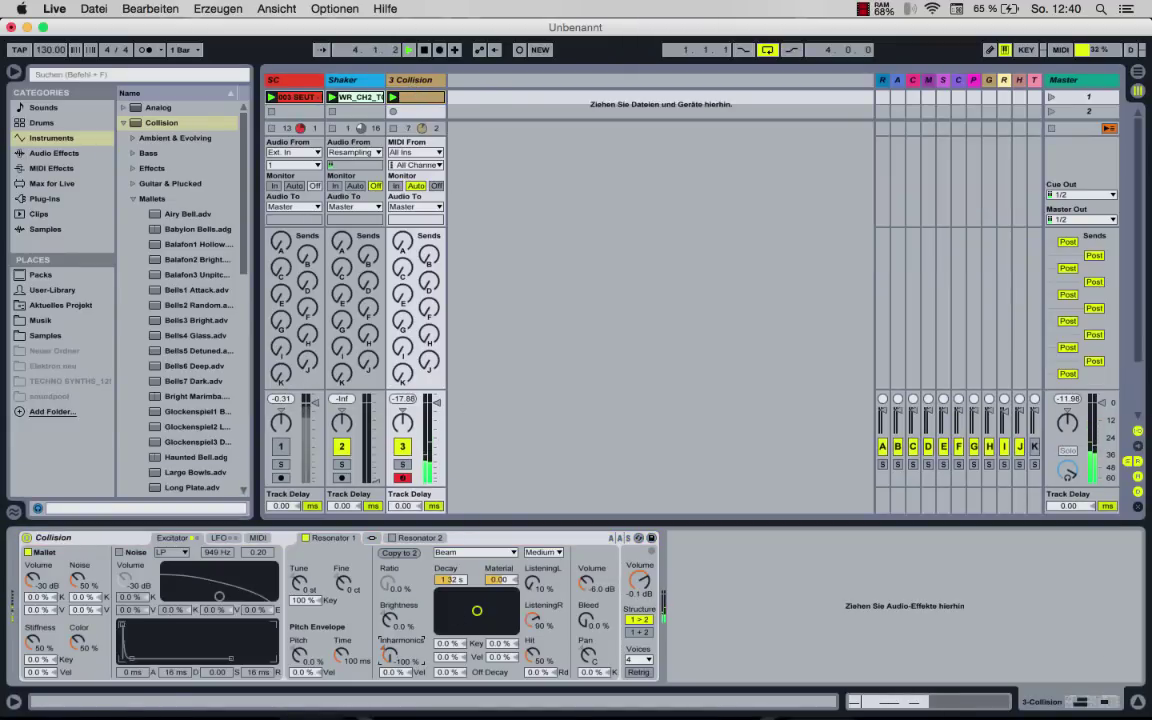
click(478, 552)
click(455, 634)
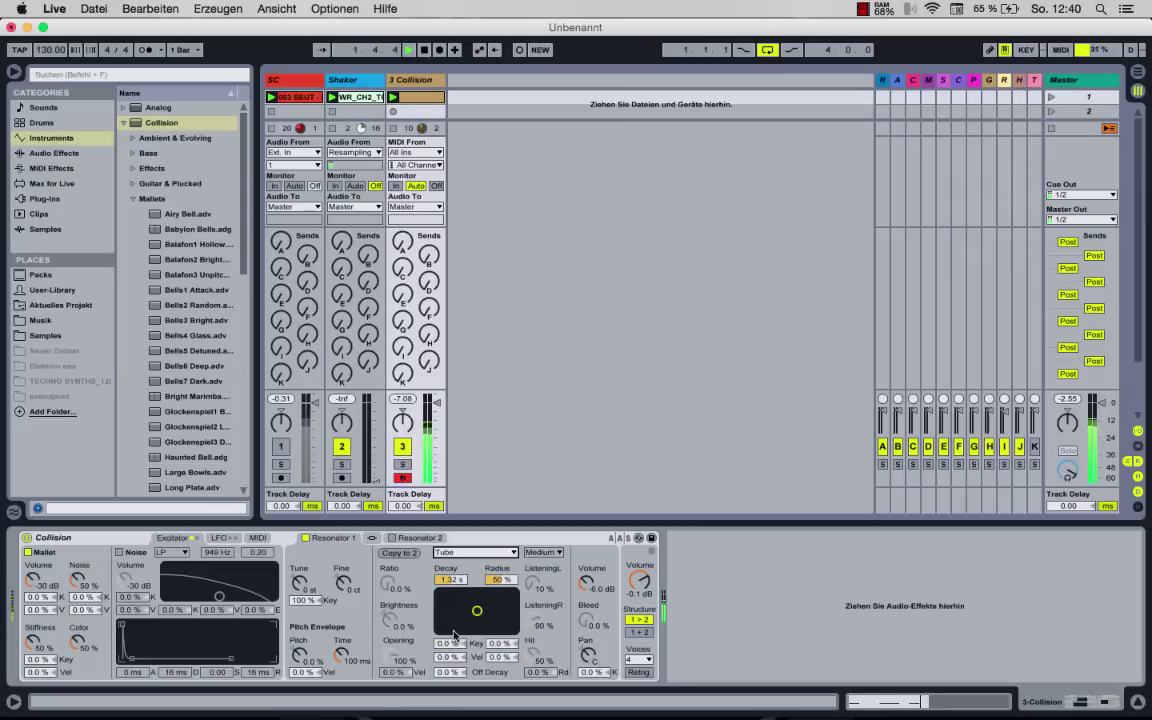
Enable Resonator 2 in the Collision instrument and set its decay to about 687 ms and its material to about -74.47.
click(393, 537)
click(419, 537)
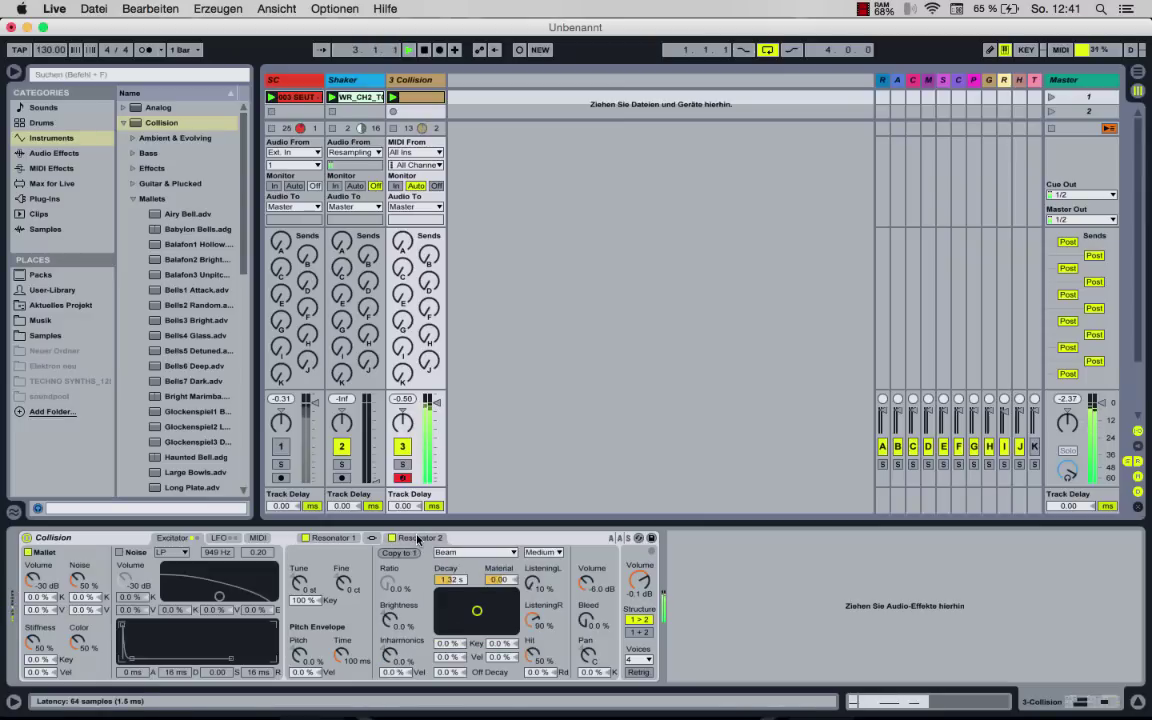
drag(477, 610, 469, 625)
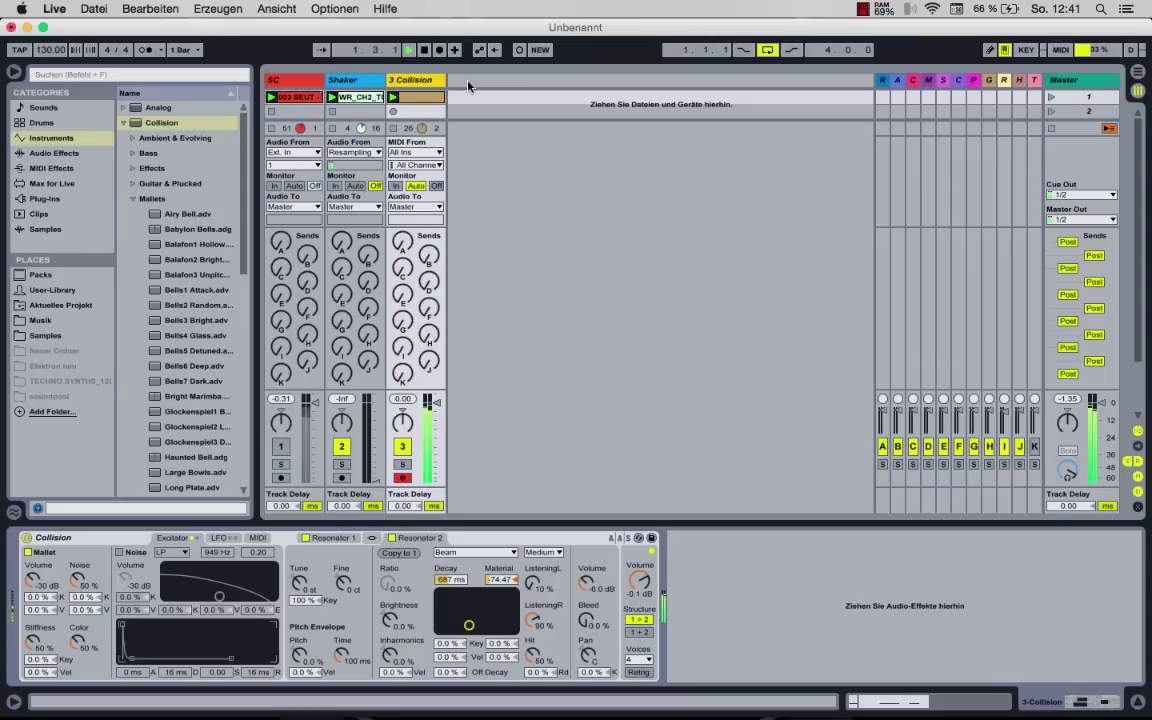
Insert a new audio track and load Bright.alc from the User Library's Kicks folder into its first clip slot.
key(super+t)
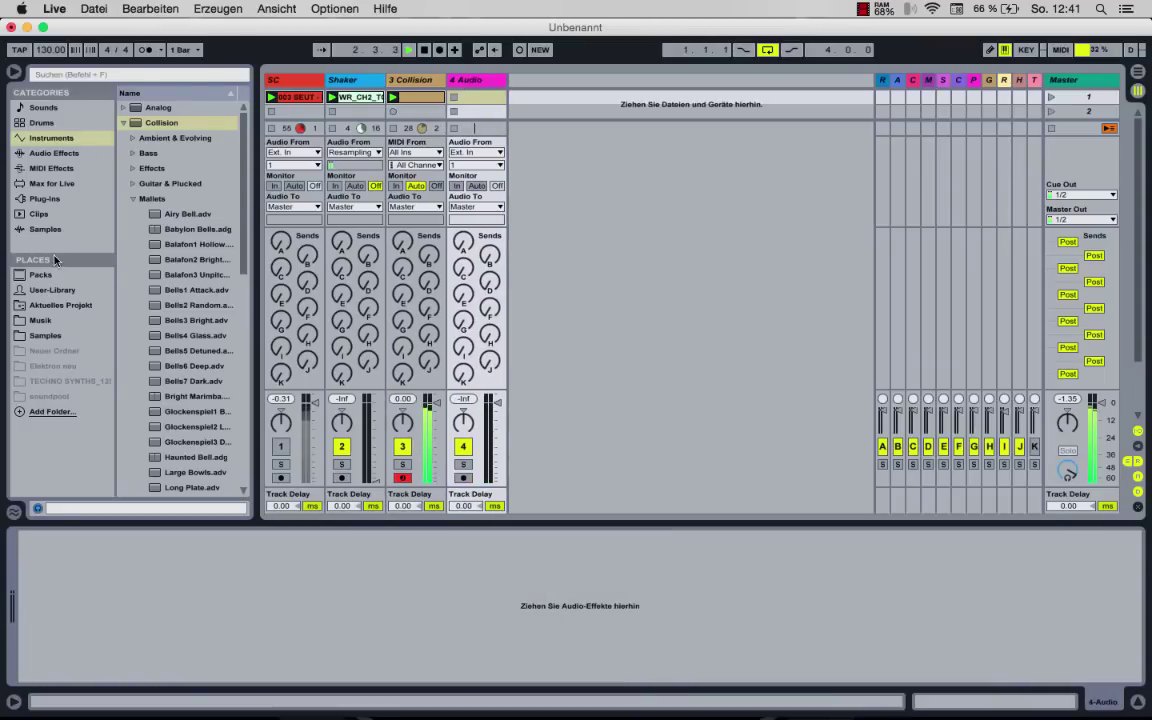
click(50, 289)
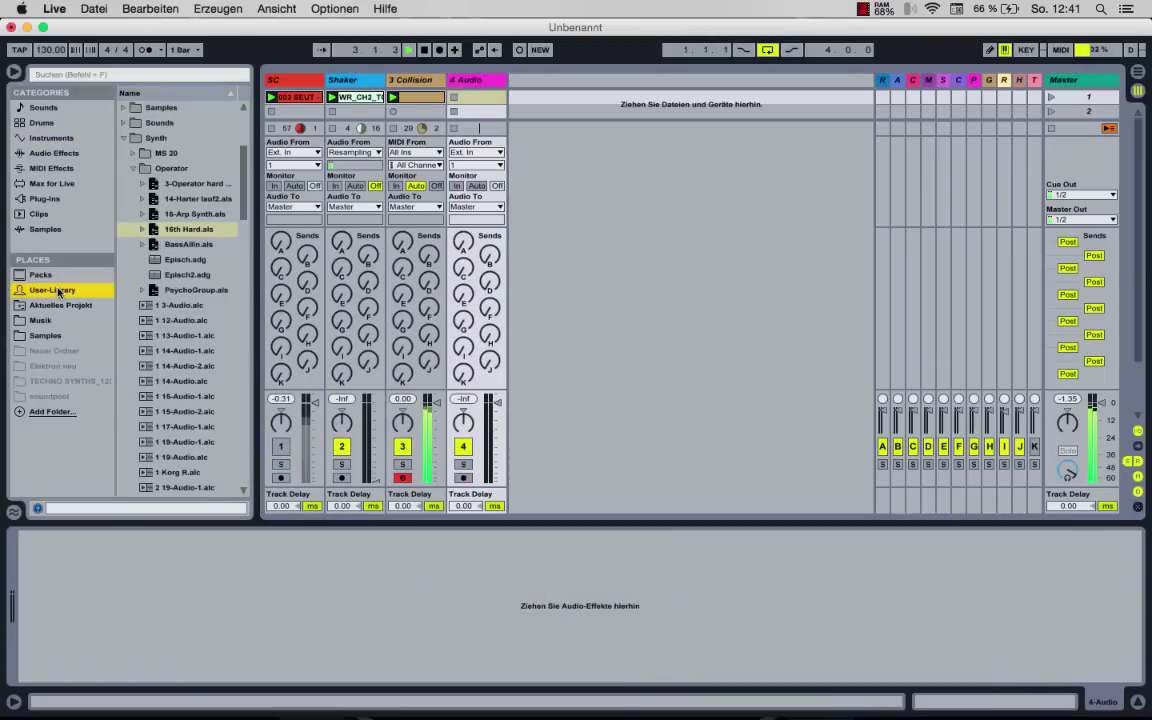
click(133, 170)
click(123, 138)
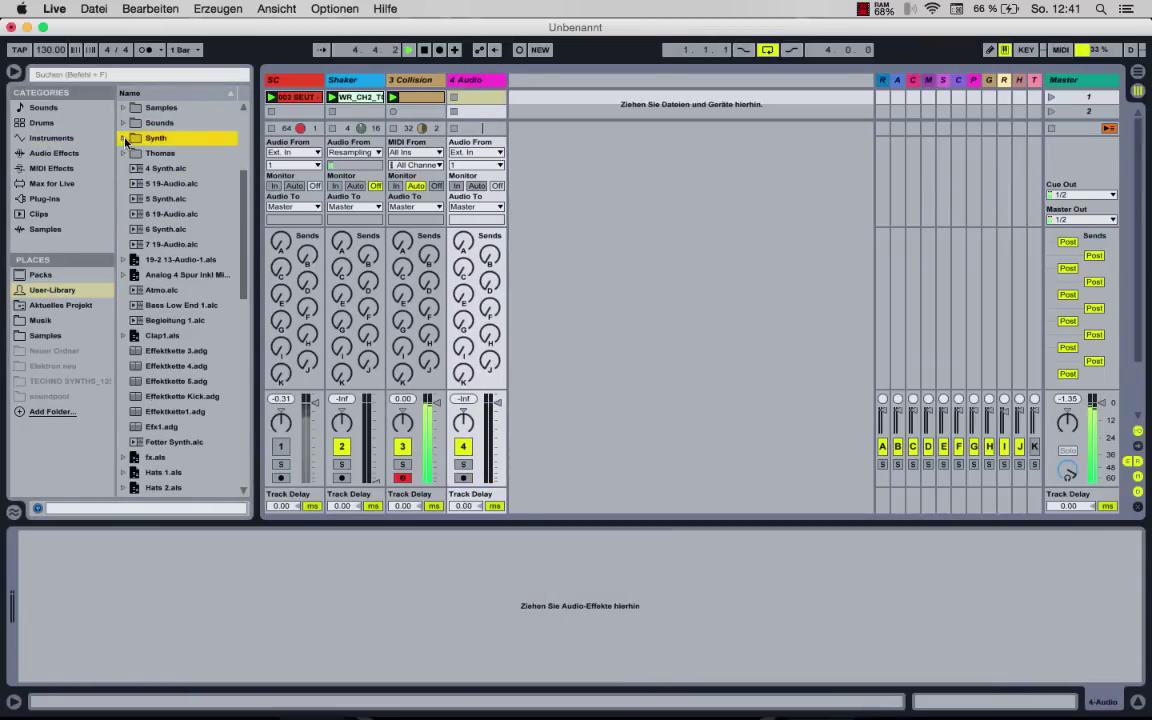
click(123, 213)
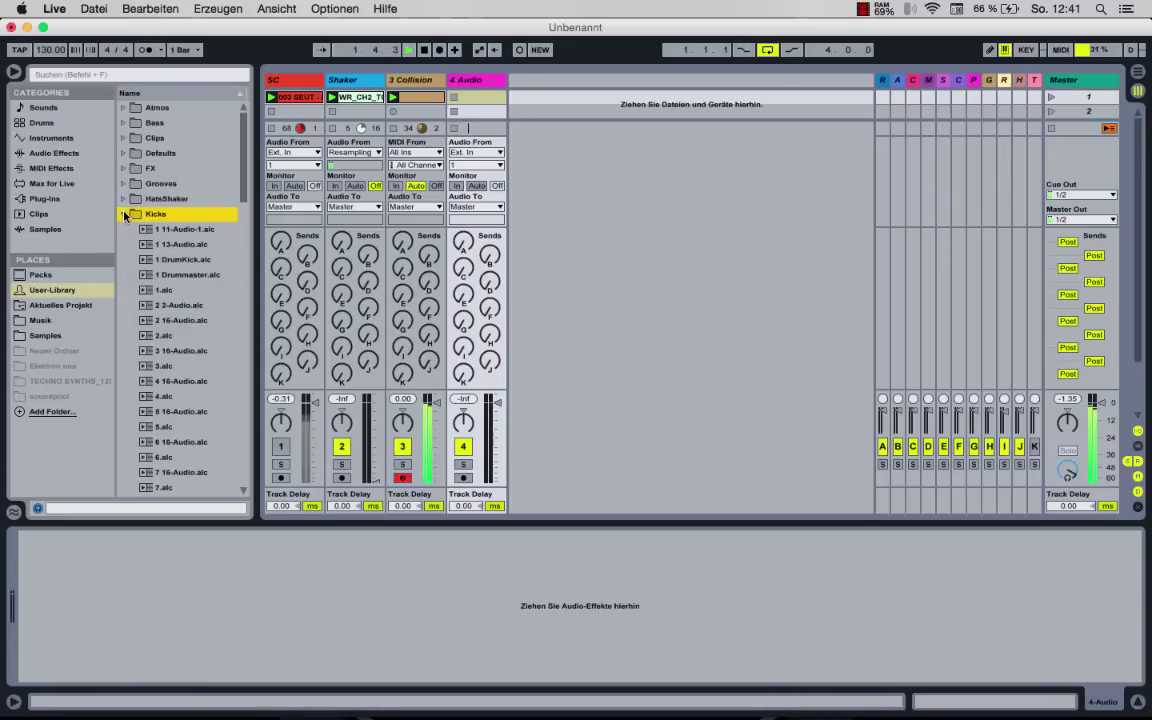
scroll(205, 247, down, 2)
scroll(205, 247, down, 5)
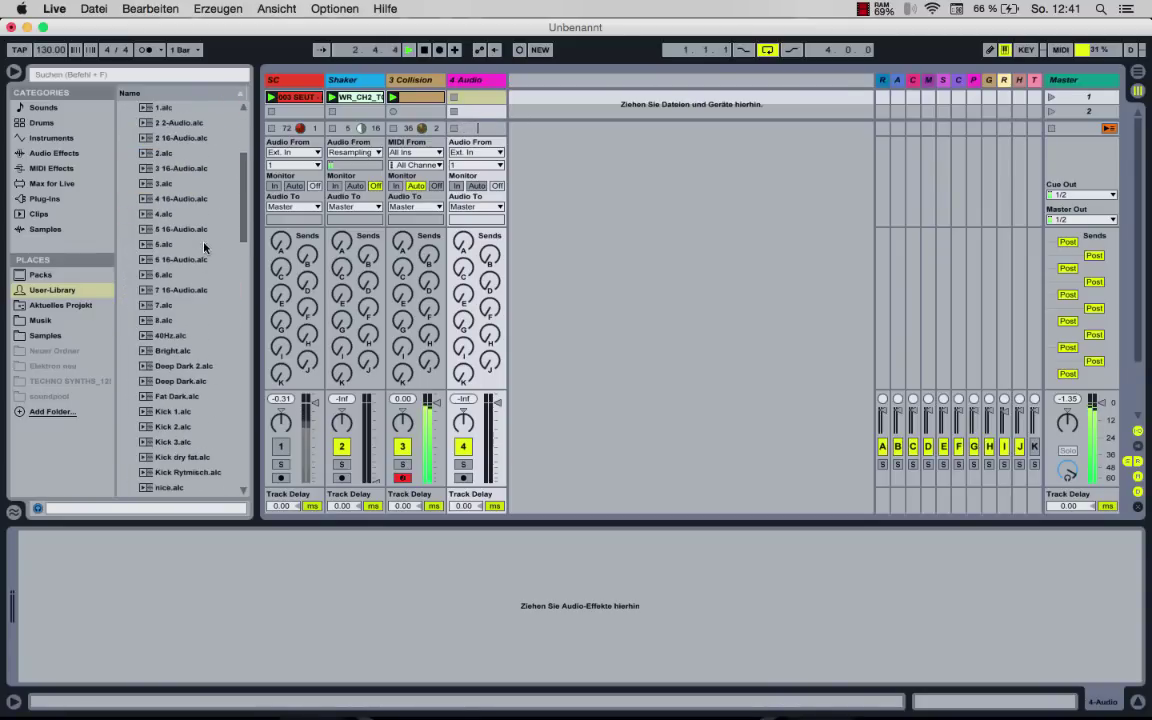
drag(172, 351, 465, 100)
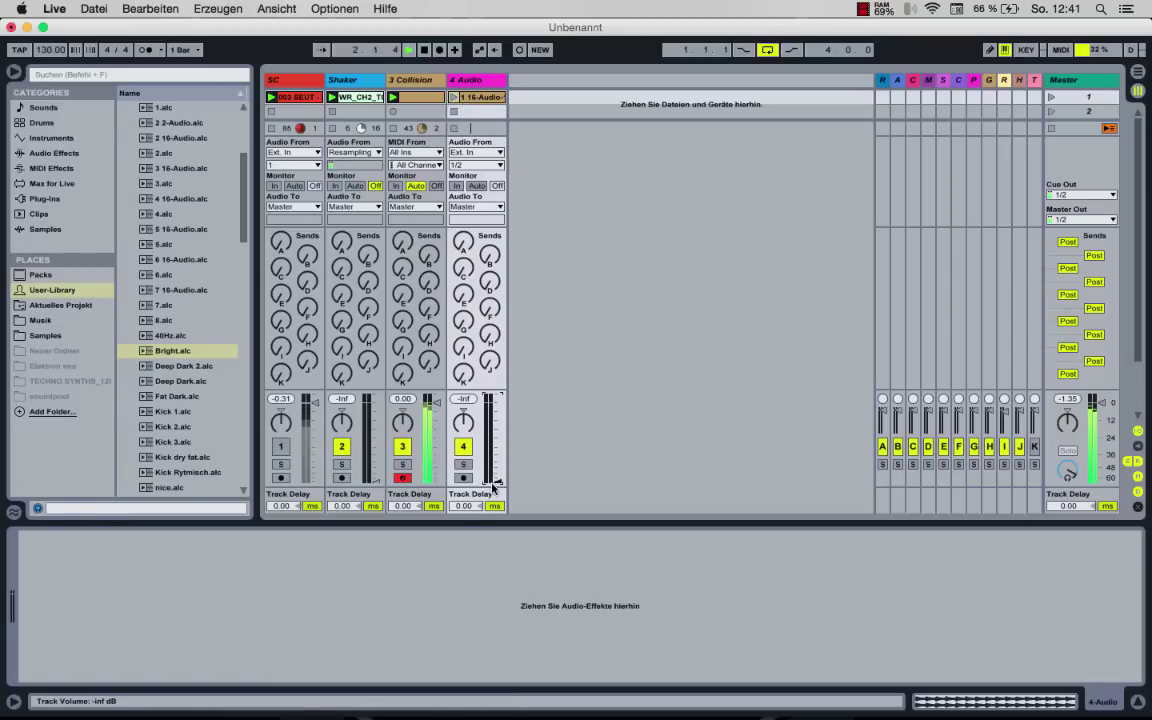
Add EQ Eight with band 1 as a low-cut filter to the 4 Audio track and fade in the track's volume.
click(52, 153)
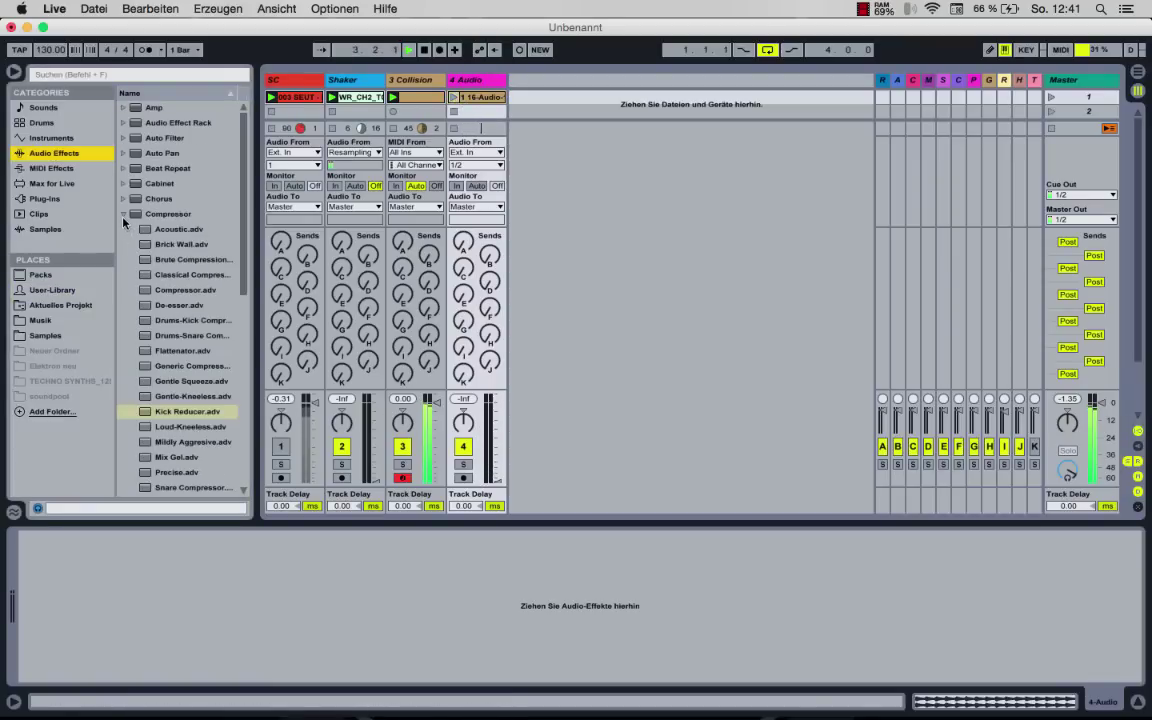
scroll(149, 161, down, 10)
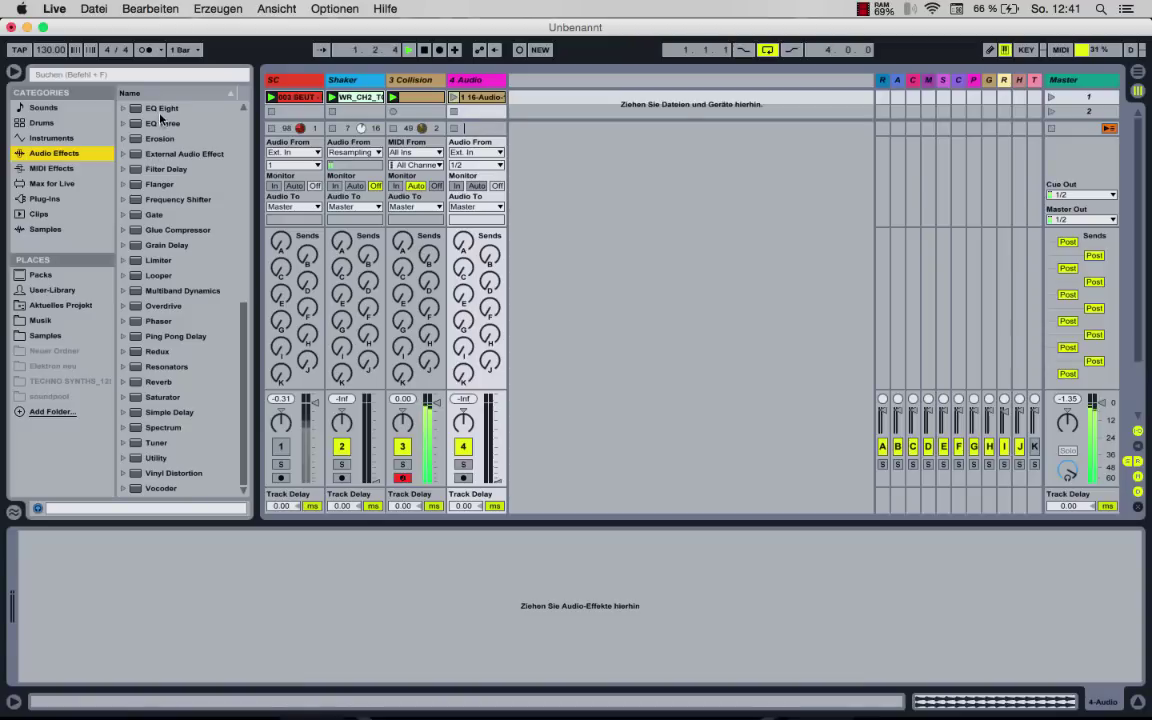
double_click(160, 108)
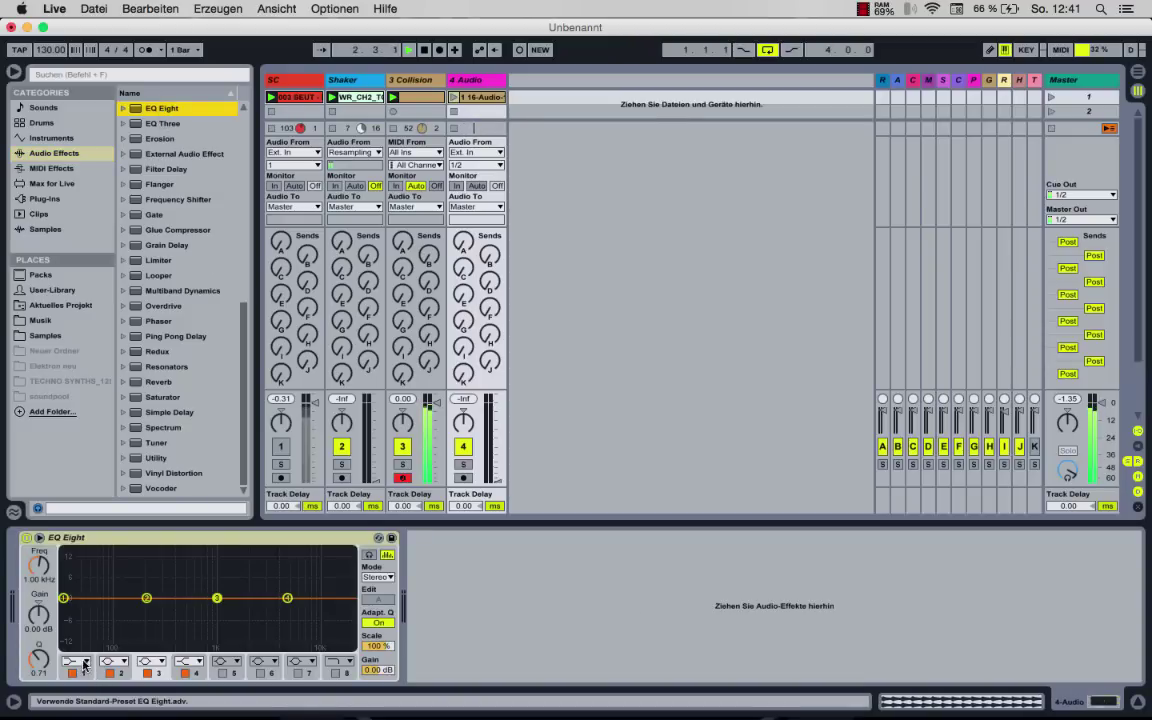
click(84, 665)
click(76, 515)
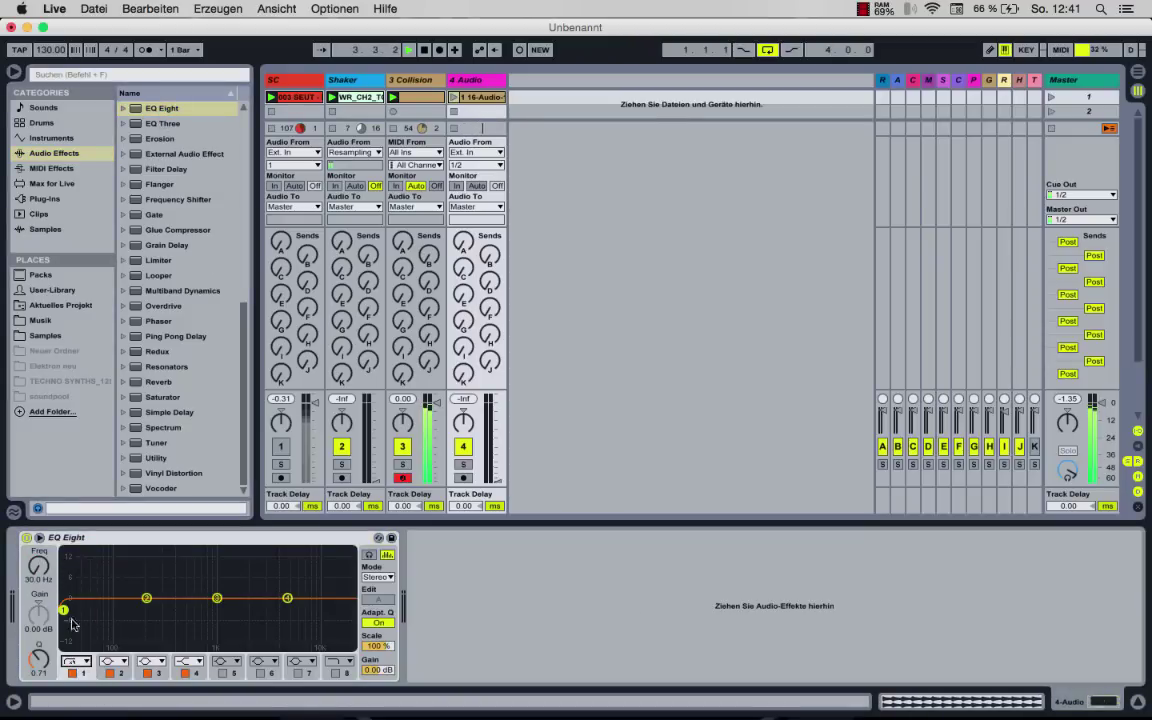
click(84, 660)
click(73, 522)
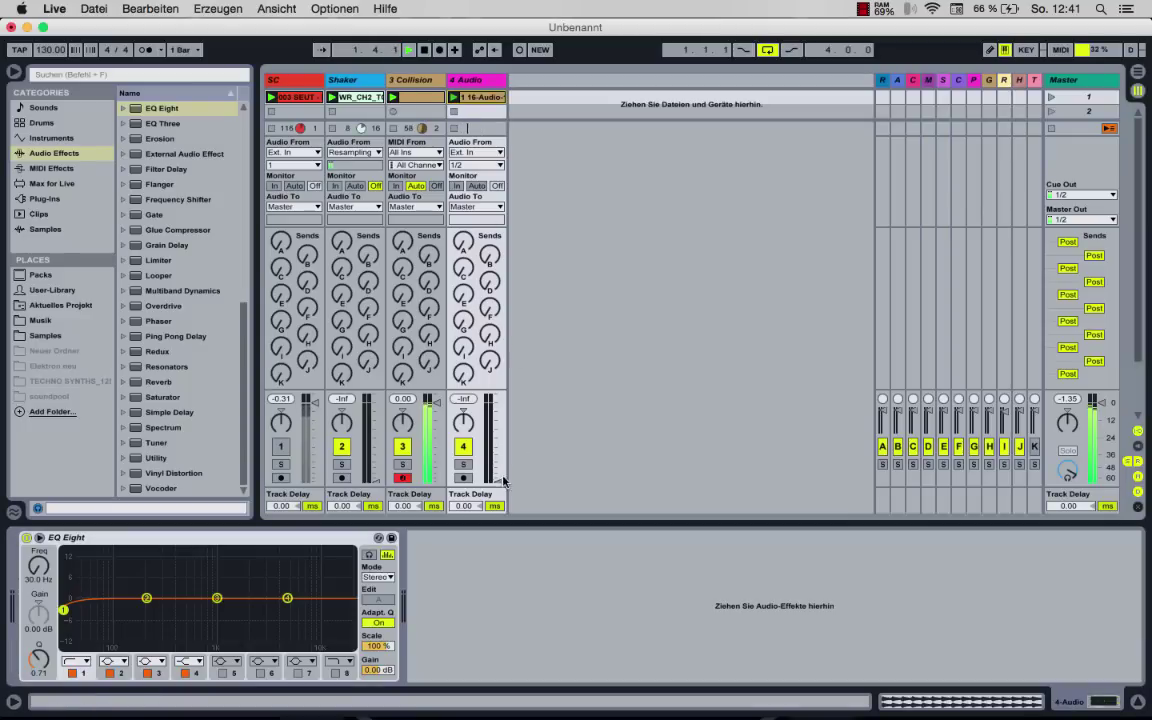
drag(503, 481, 502, 477)
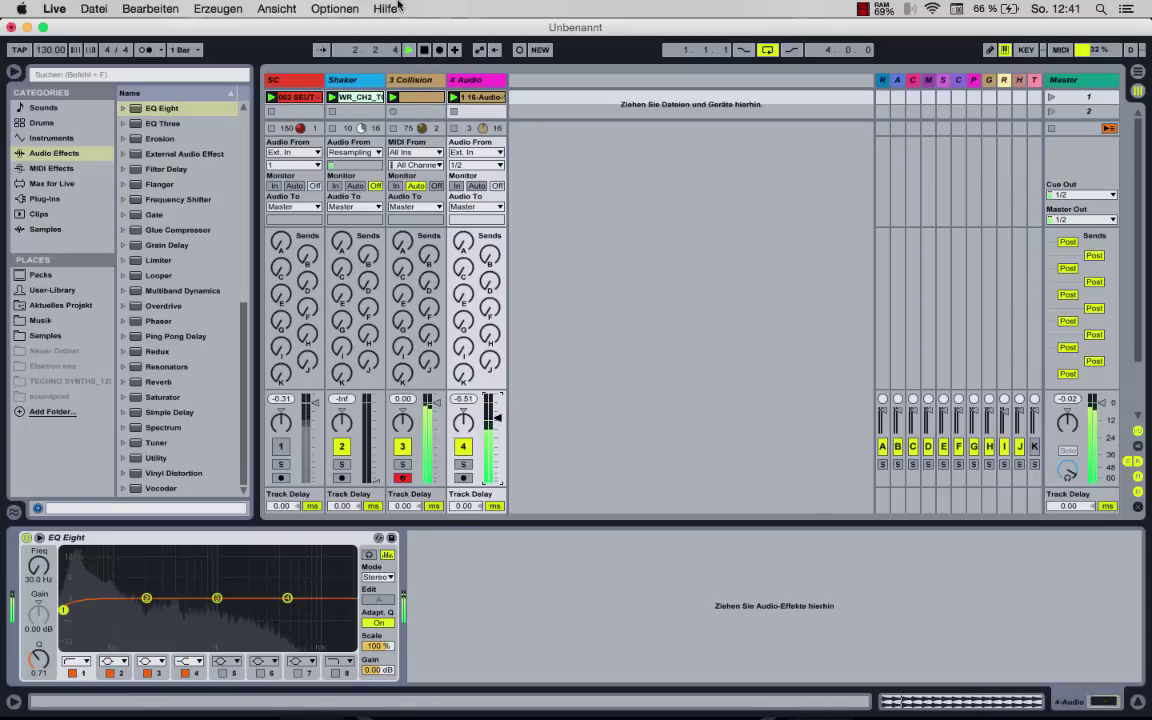
On the 3 Collision track, set Resonator 2's decay to about 454 ms, material to -100 and Inharmonics to about -78 %.
click(420, 84)
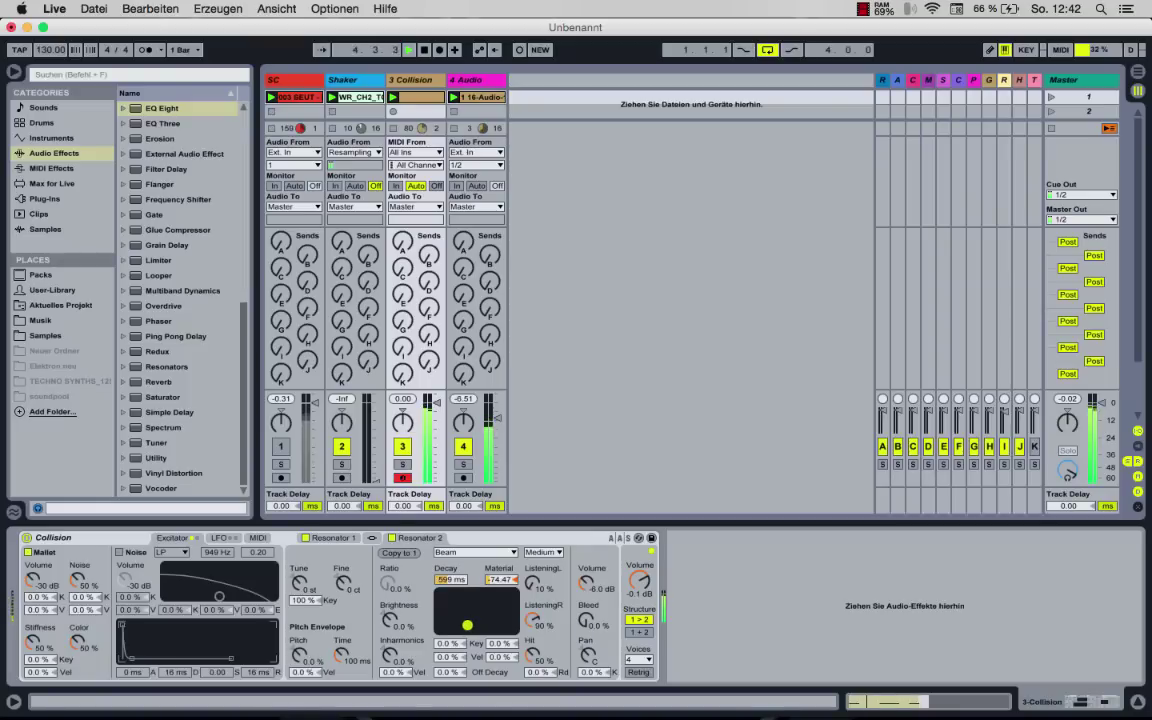
drag(466, 625, 464, 631)
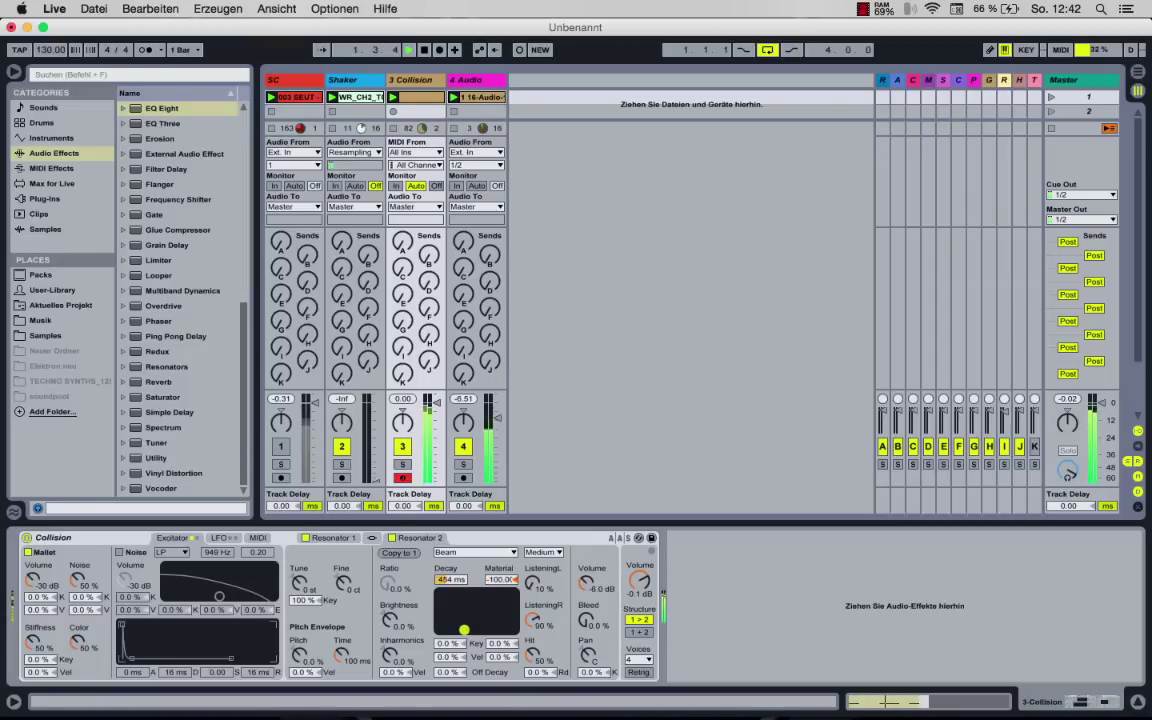
drag(391, 650, 391, 690)
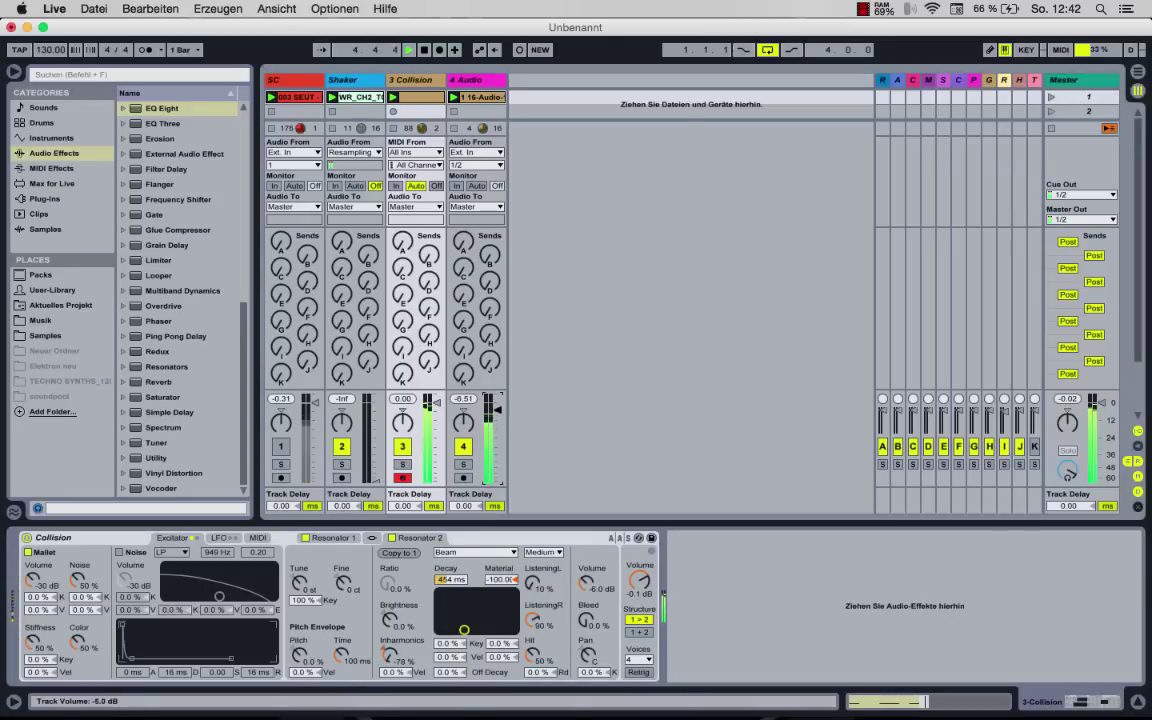
Try Pipe as Resonator 2's type, shorten the decay to about 141 ms, and settle on the Plate type.
click(445, 552)
click(450, 624)
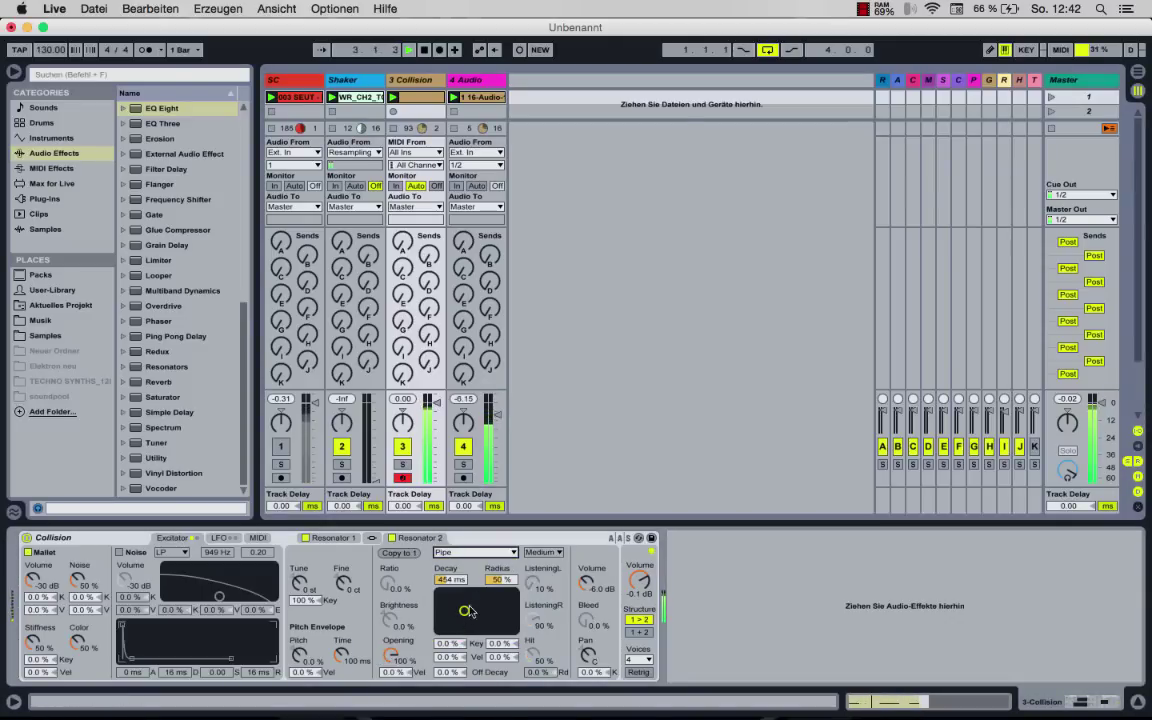
drag(461, 610, 450, 630)
click(474, 552)
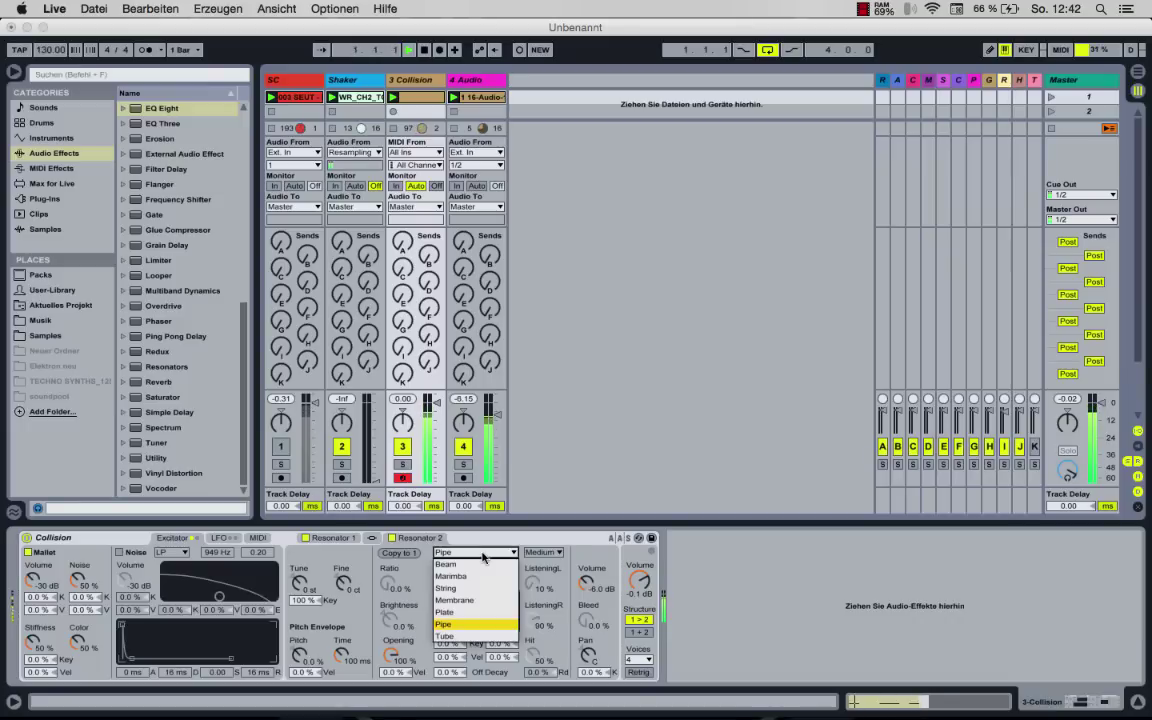
click(460, 611)
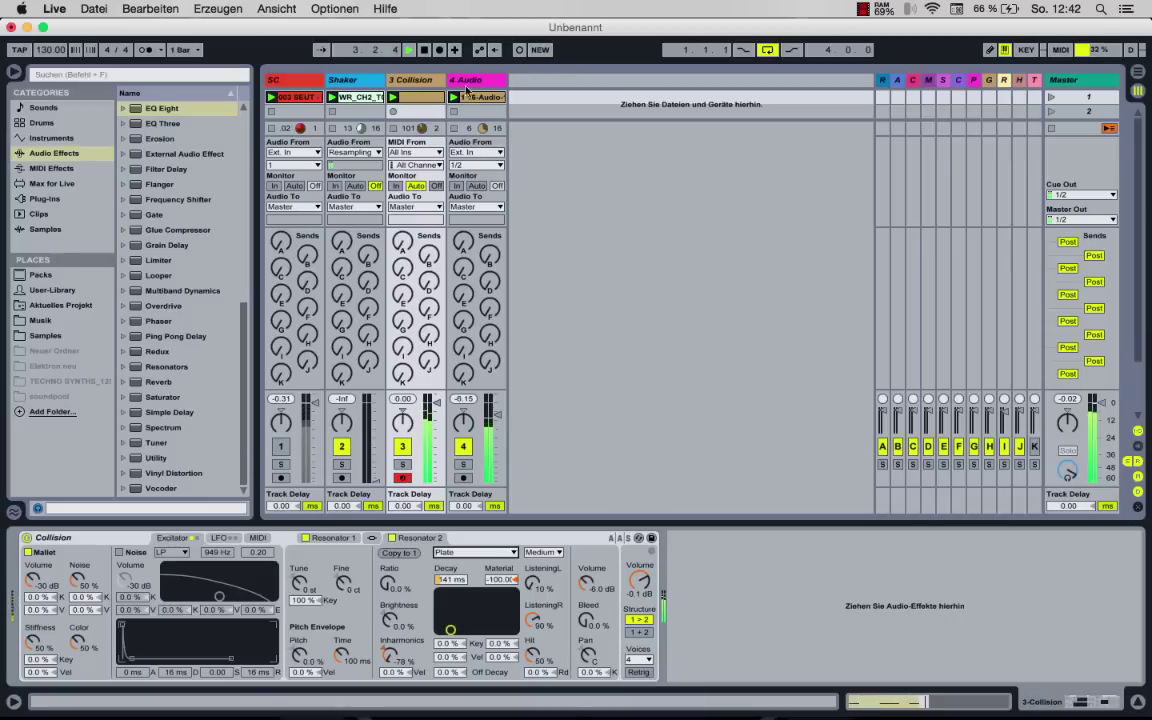
Add a second Collision instrument on a new MIDI track and create an empty clip in its first slot.
scroll(171, 207, up, 8)
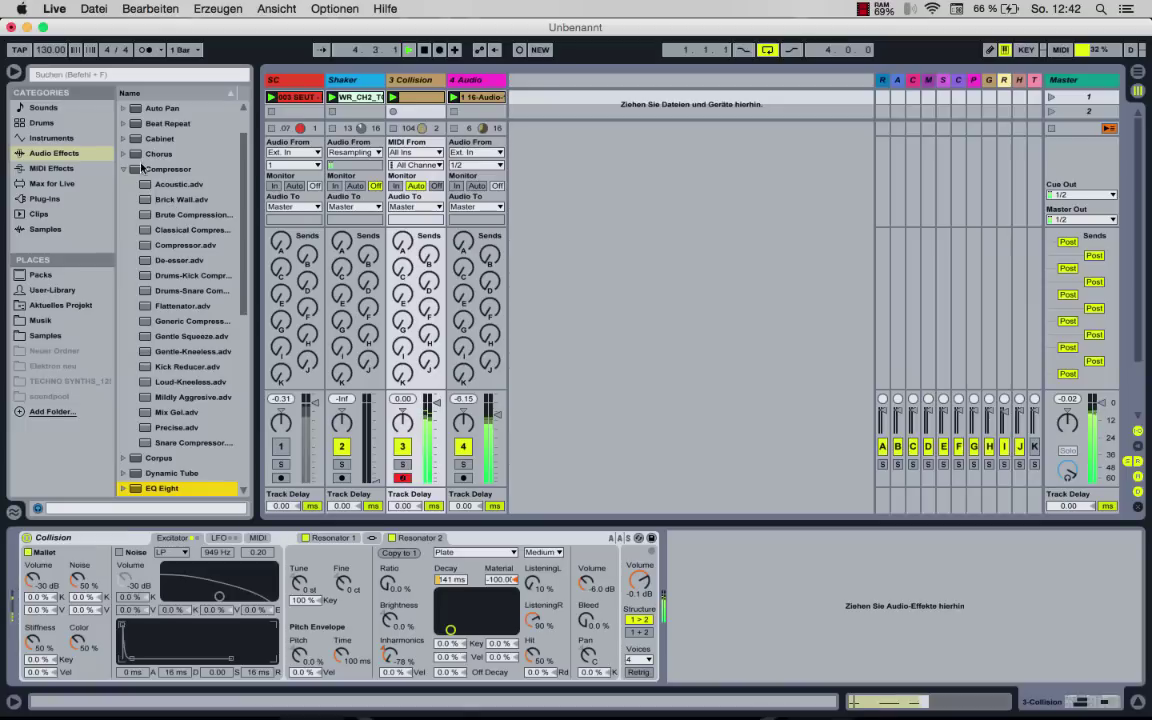
click(70, 139)
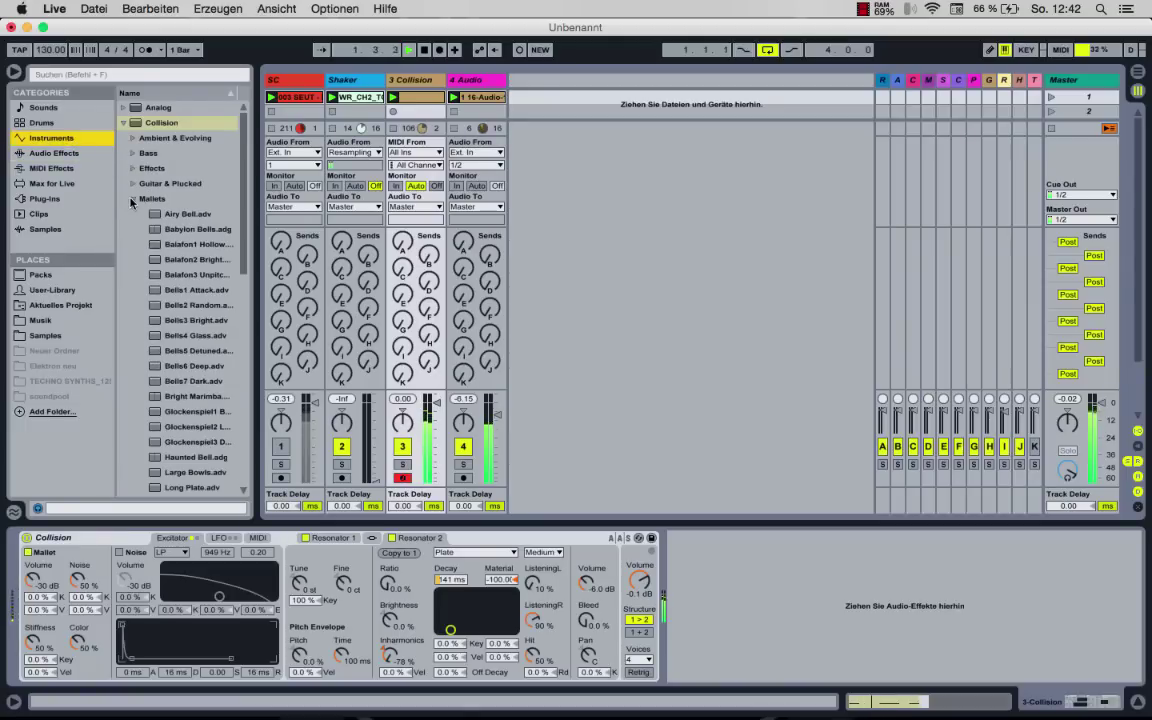
drag(137, 128, 543, 87)
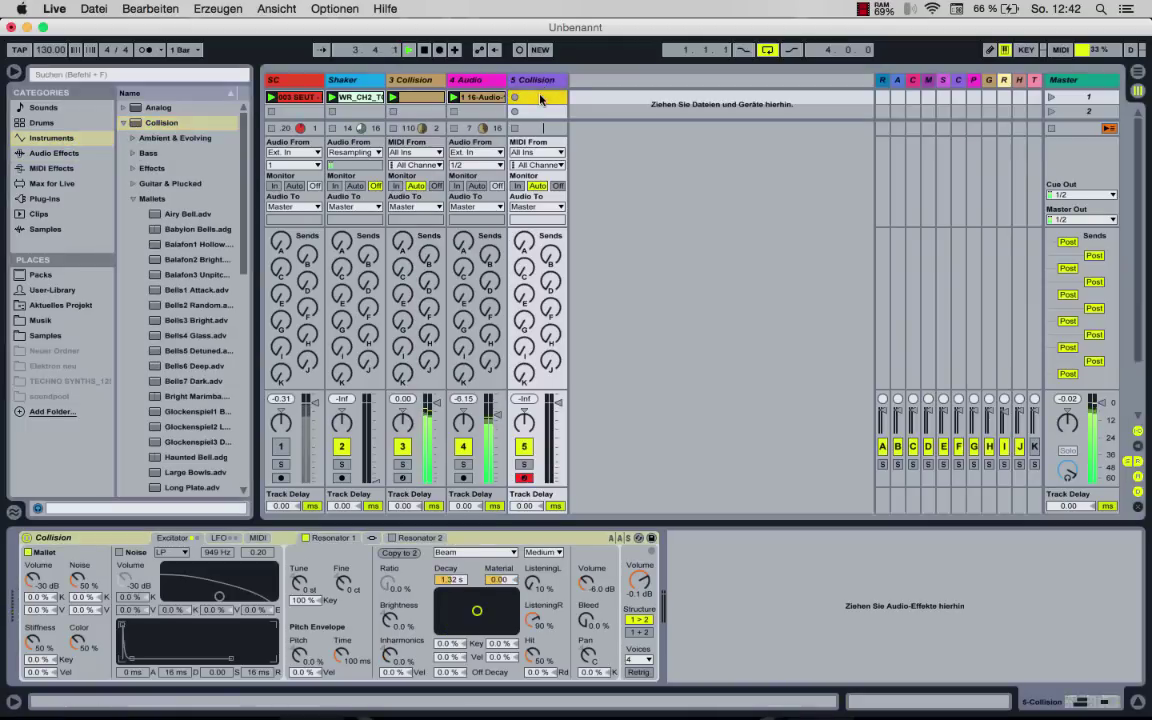
double_click(540, 98)
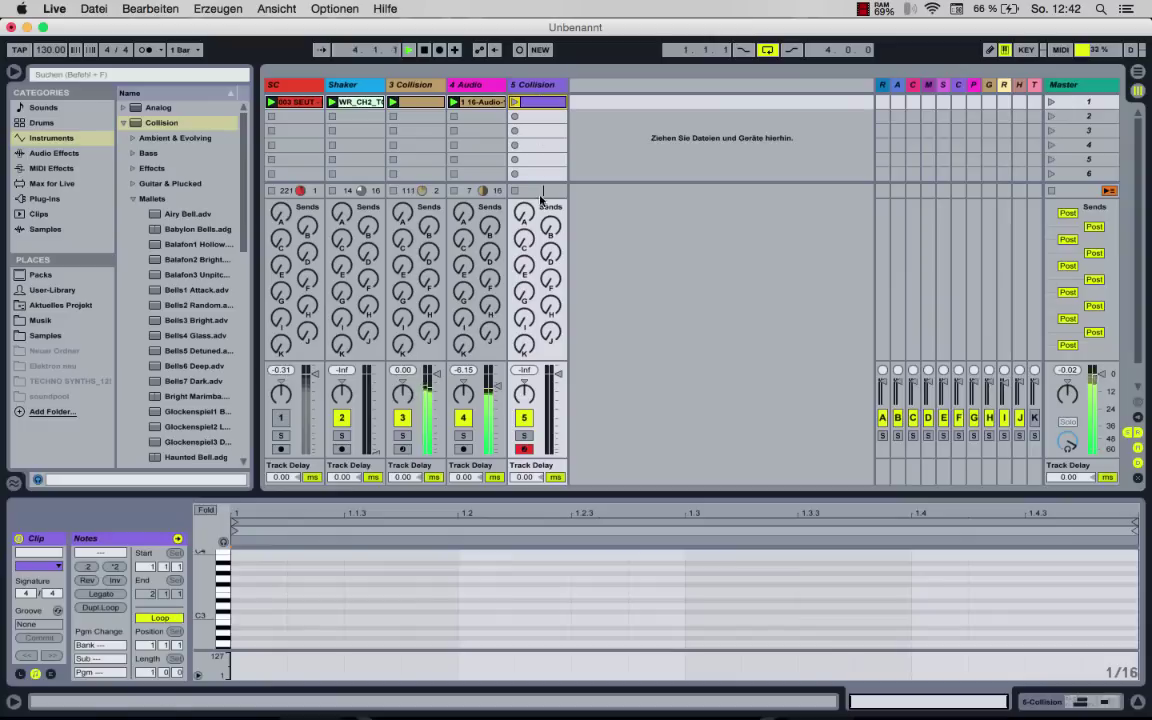
Place A2 sixteenth notes at 1.1.4 and 1.3.3 in the 5 Collision clip and launch it.
click(436, 633)
double_click(436, 633)
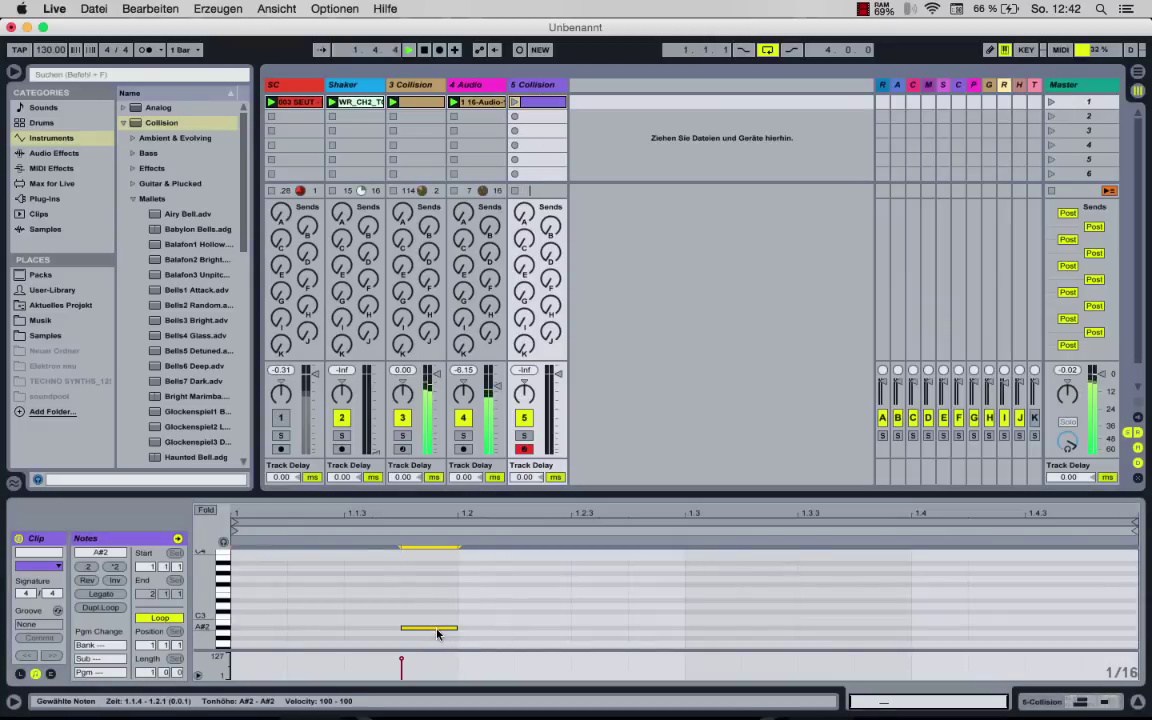
double_click(818, 633)
click(516, 102)
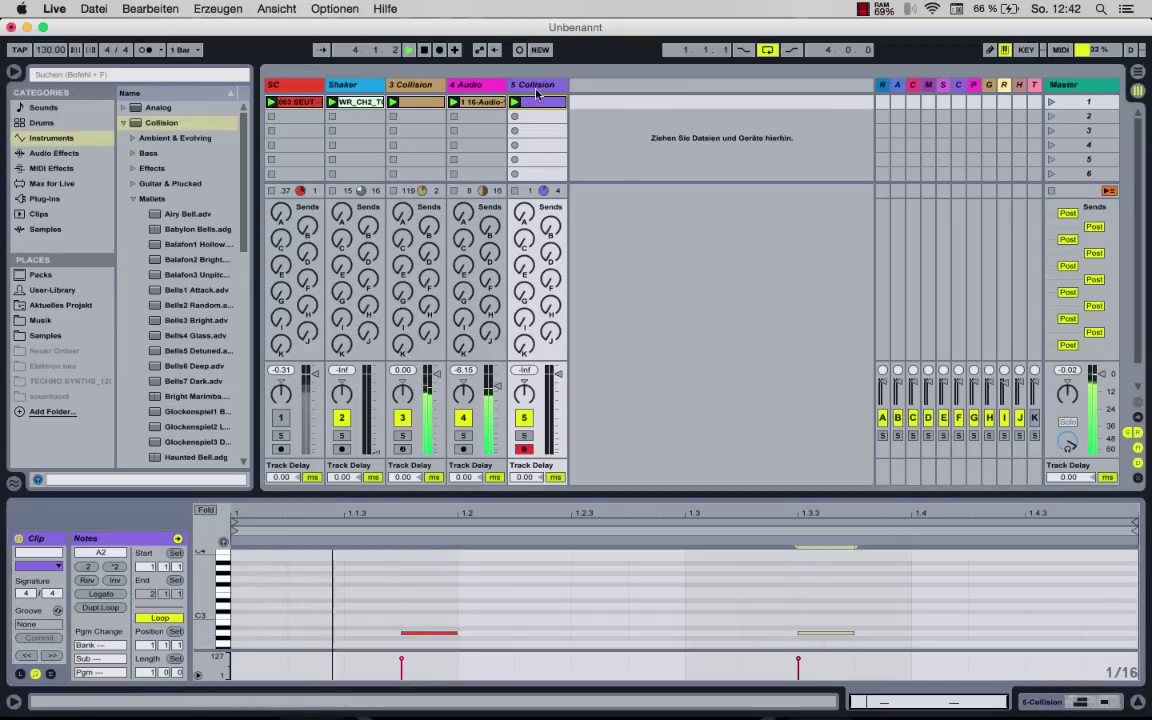
On the 5 Collision track, set Resonator 1's Inharmonics to about -94 % and the instrument's output volume to about -1.4 dB.
click(516, 84)
key(super+alt+i)
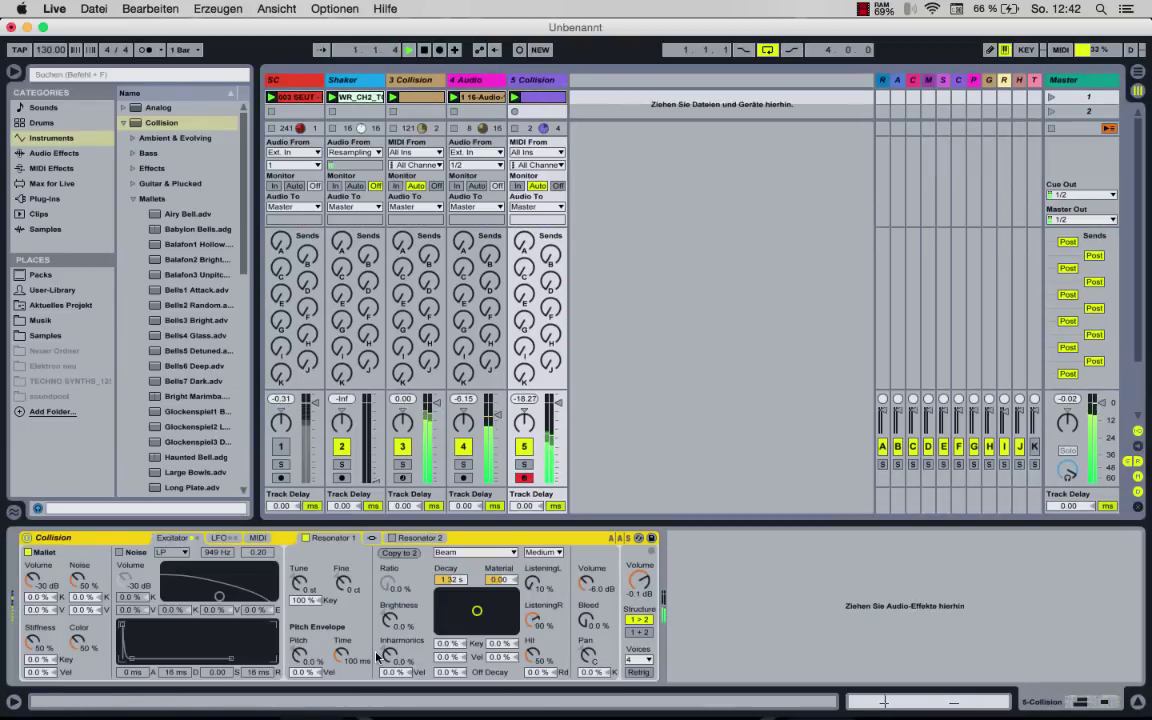
drag(390, 656, 391, 700)
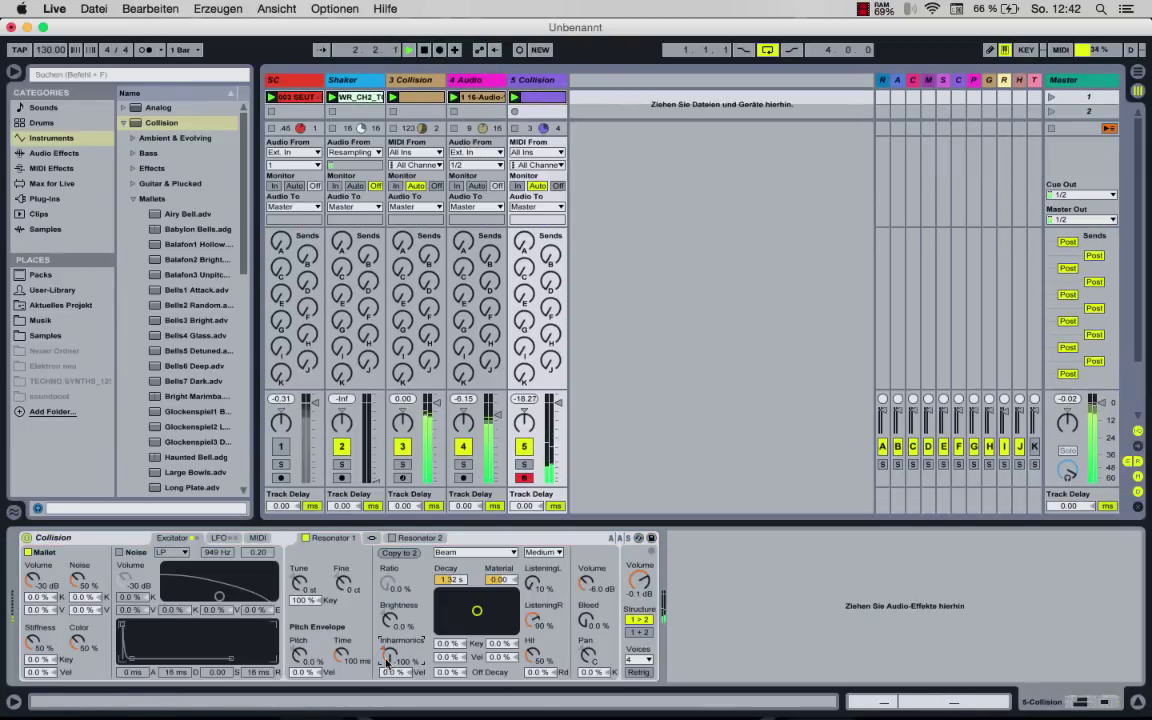
click(639, 580)
drag(639, 580, 639, 592)
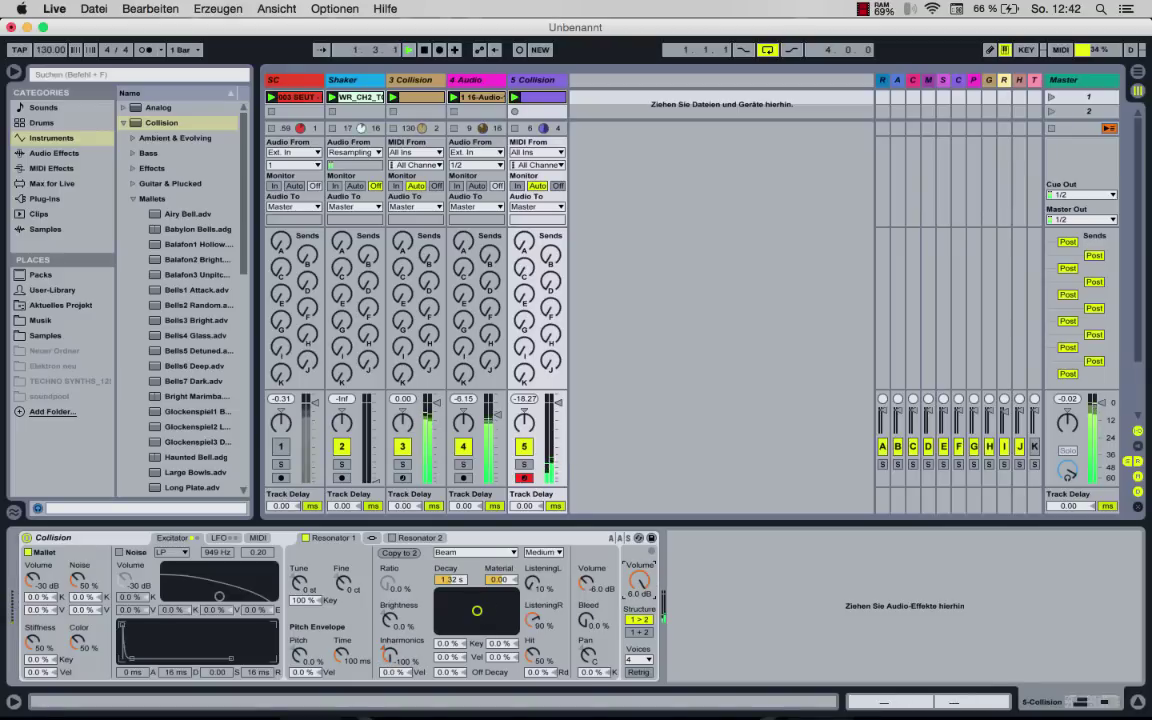
drag(388, 655, 388, 647)
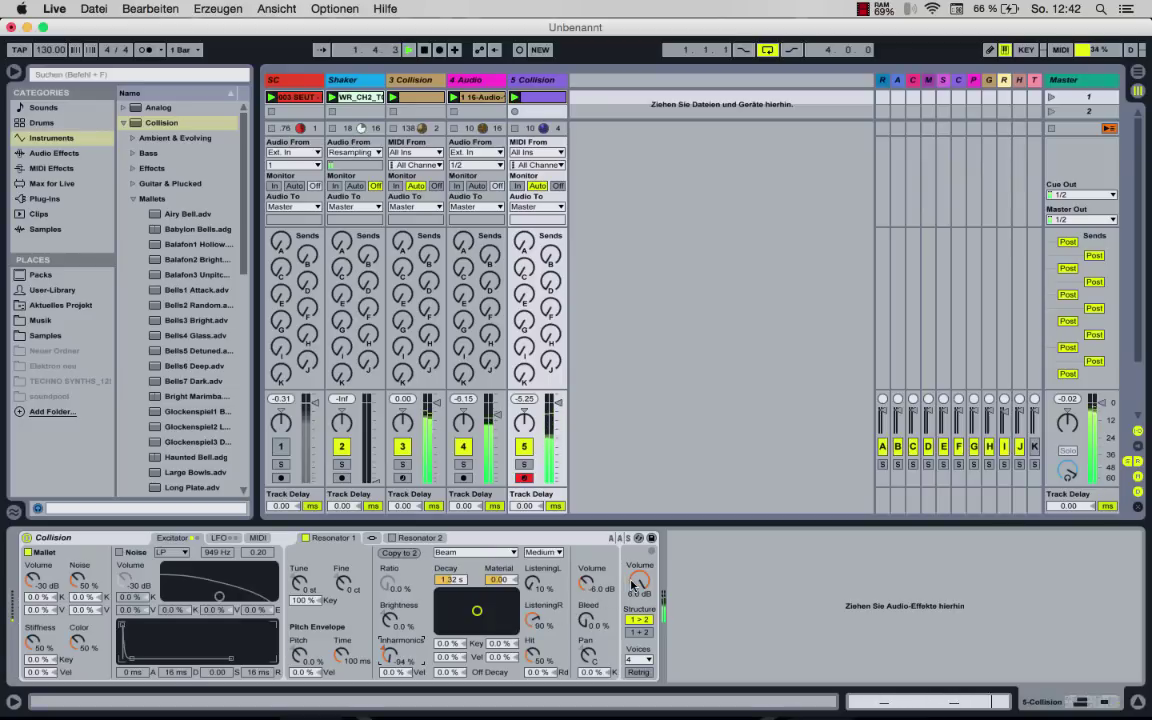
drag(632, 583, 632, 554)
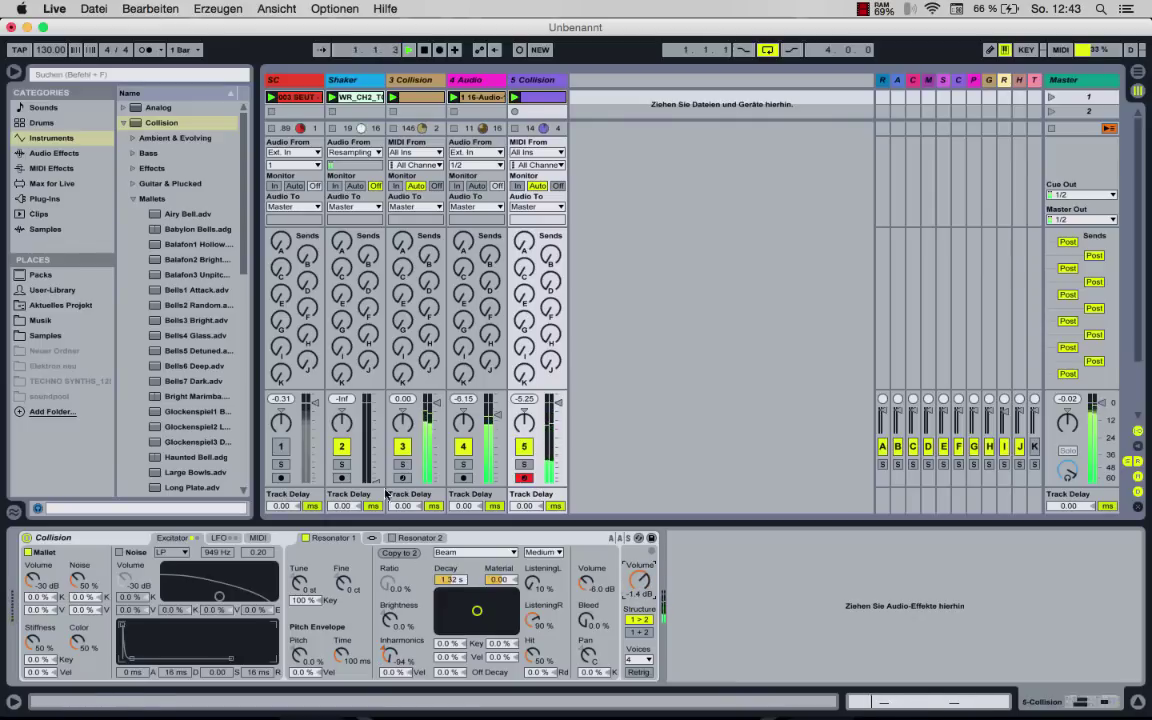
Bring the Shaker track up to about -33 dB and load the Collision mallet preset Airy Bell on a new MIDI track.
drag(375, 478, 375, 451)
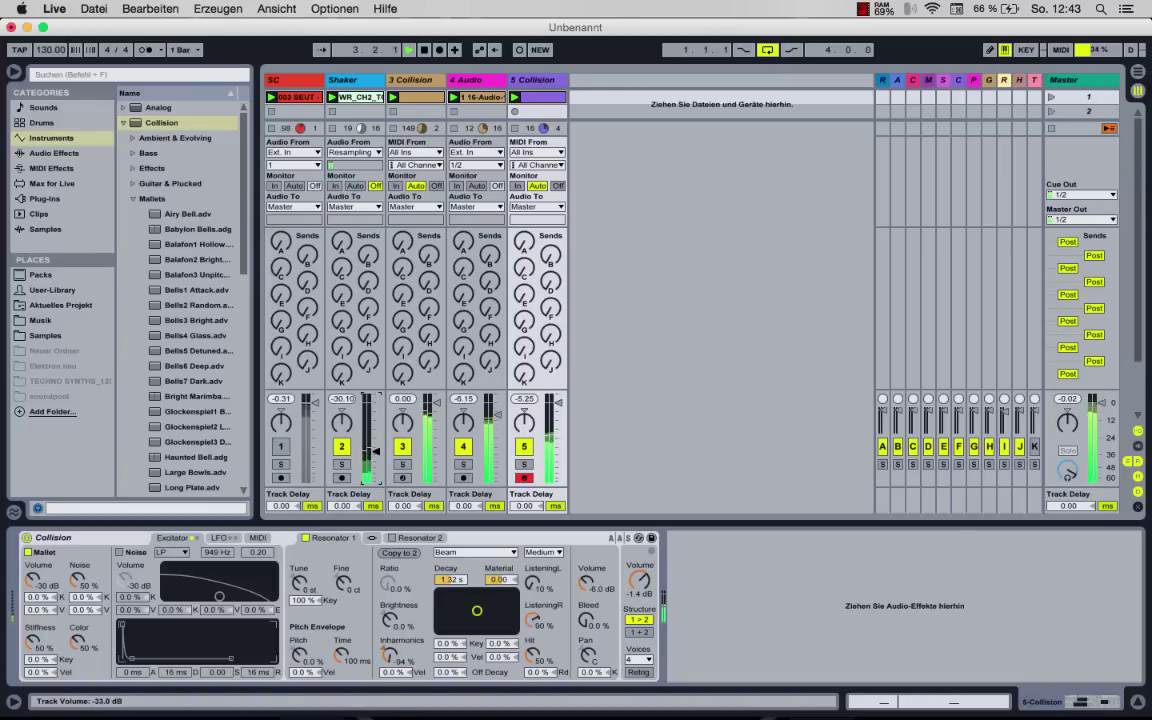
click(178, 215)
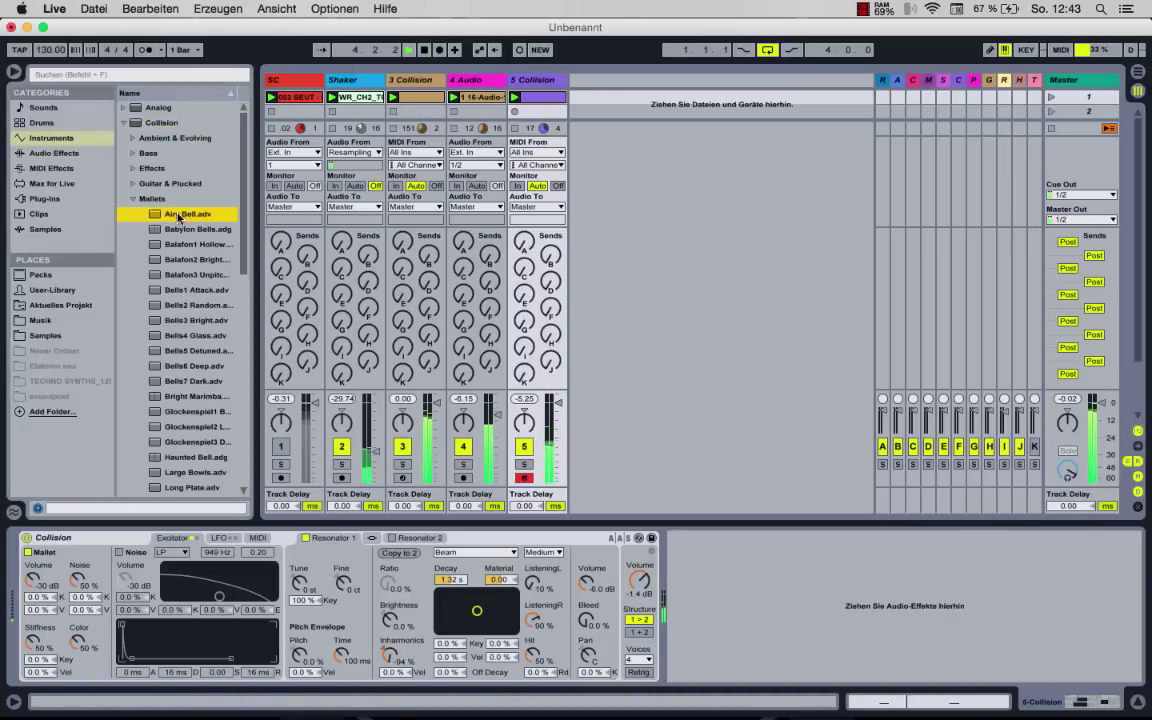
key(Return)
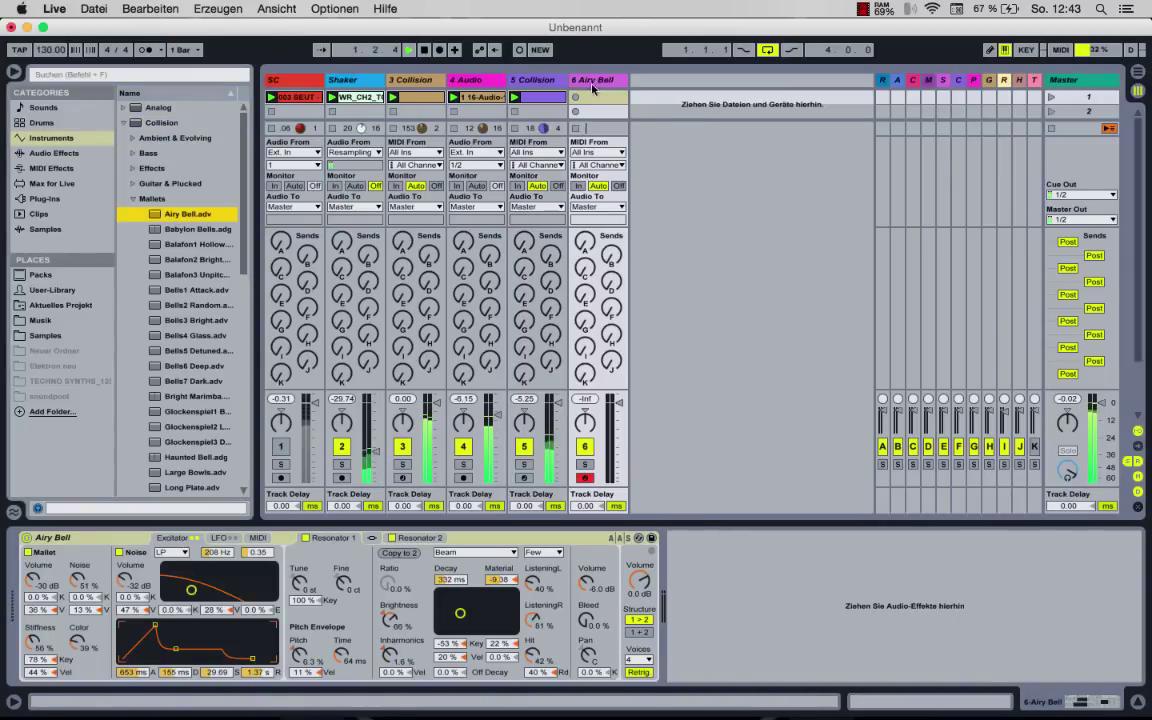
Place 2.alc from the User Library's Midis folder in the Airy Bell track's first clip slot and launch it.
click(52, 289)
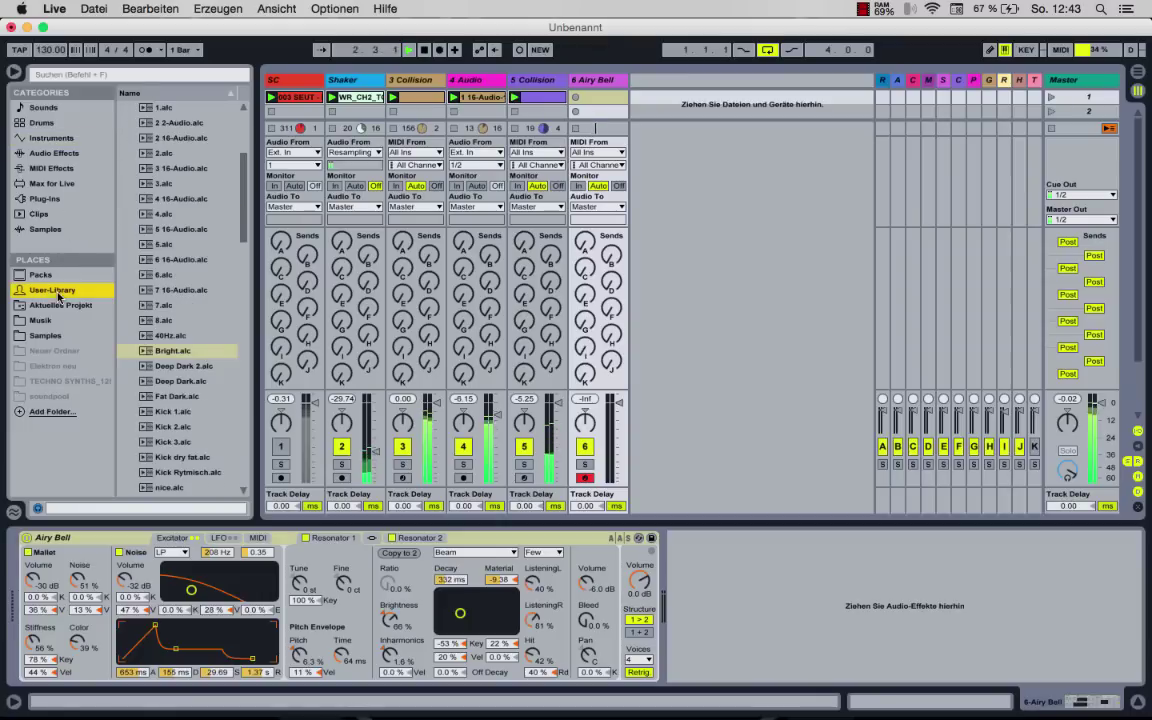
scroll(198, 266, up, 5)
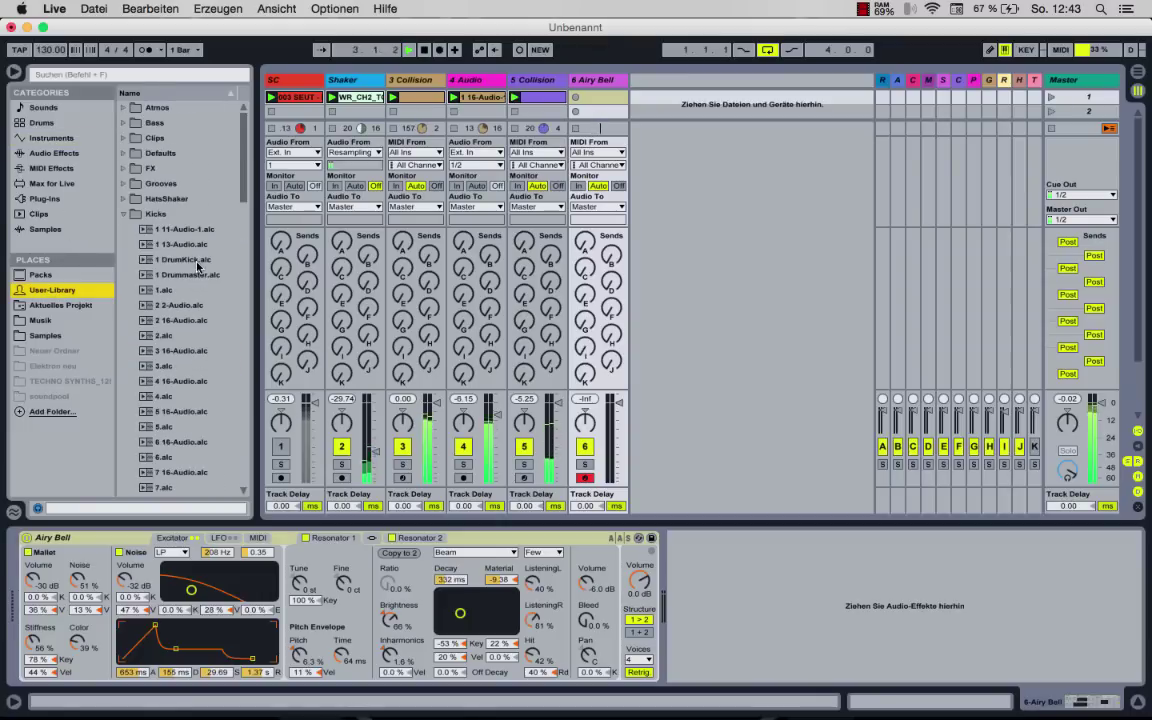
click(124, 214)
key(Down)
key(Down)
key(Right)
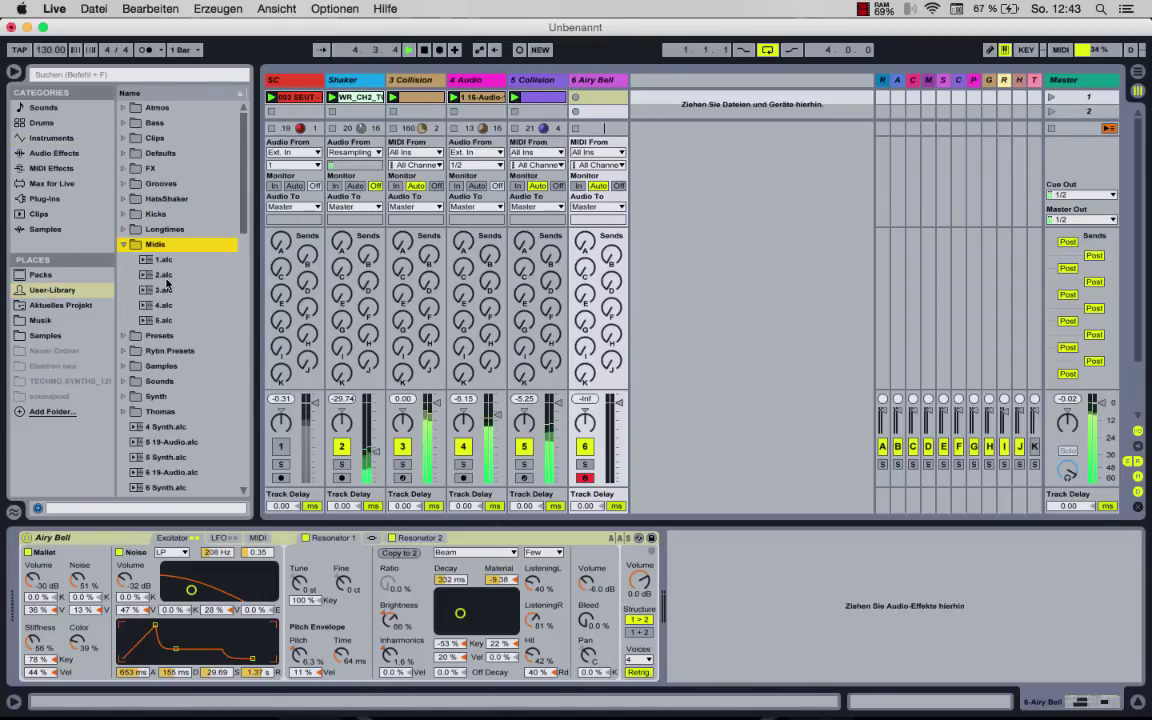
drag(165, 276, 597, 101)
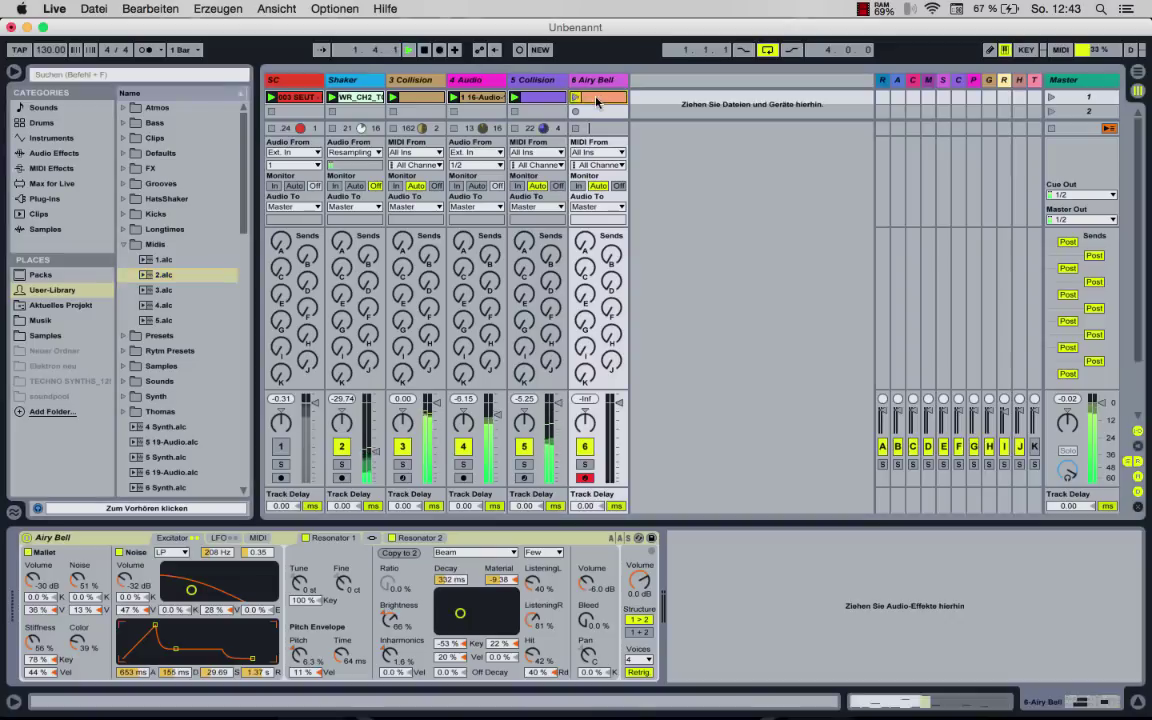
Balance the Airy Bell track against the running loop at a track volume of about -8 dB.
mouse_move(618, 400)
mouse_down()
mouse_move(618, 437)
mouse_move(618, 422)
mouse_up()
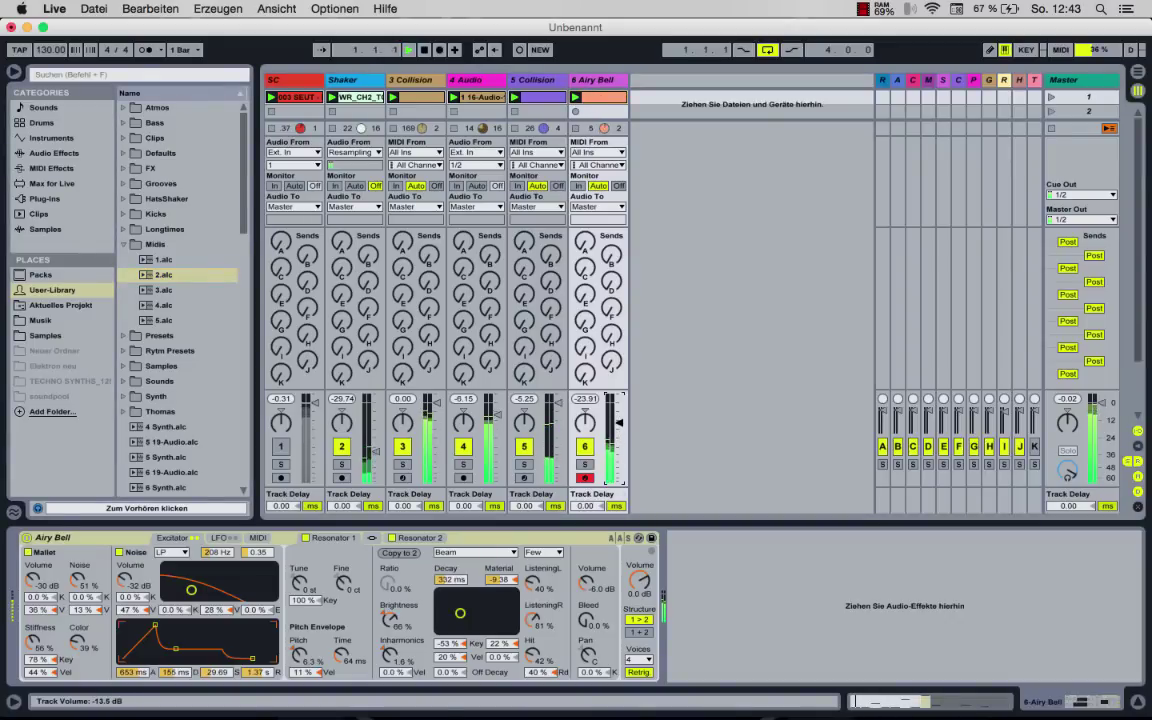
drag(618, 420, 618, 416)
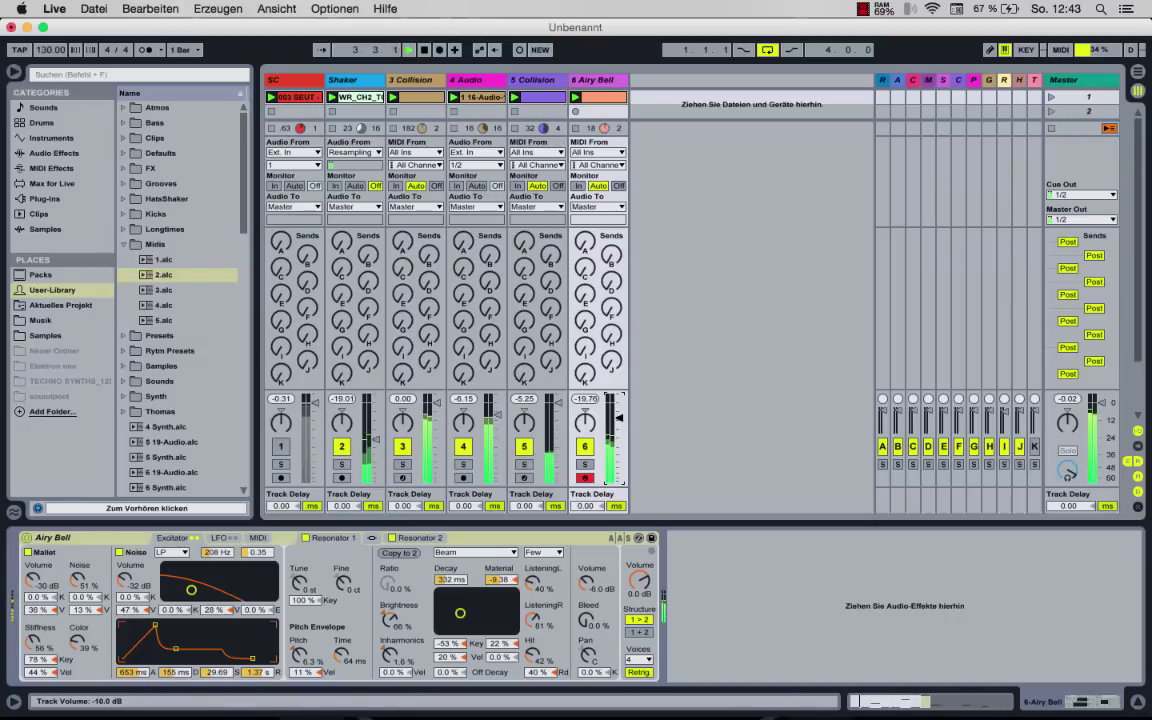
drag(618, 419, 618, 416)
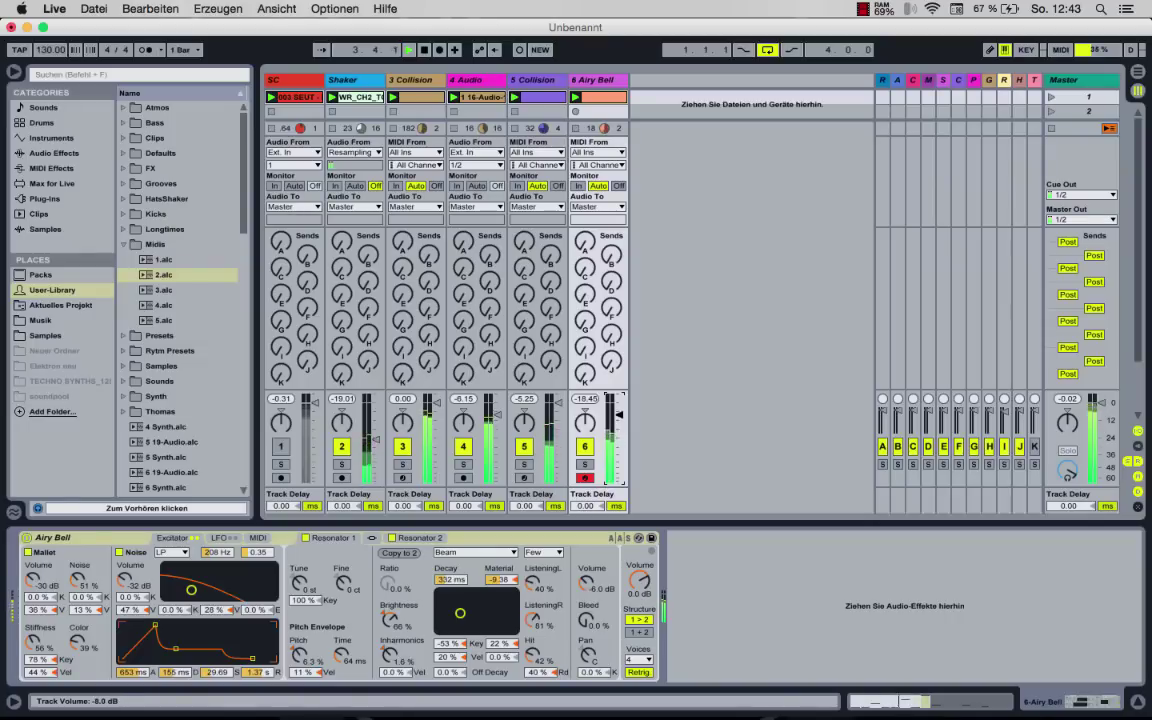
Add the Kick Reducer compressor preset to the Airy Bell track and enable its sidechain with SC as the source.
click(52, 153)
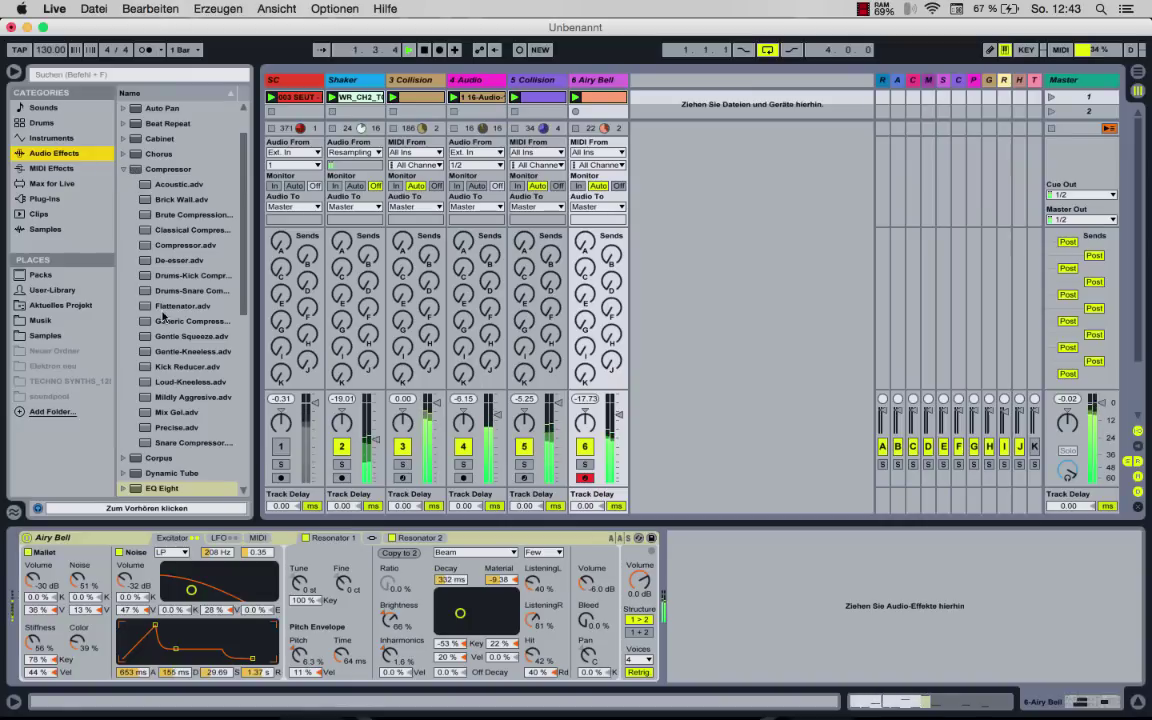
double_click(182, 367)
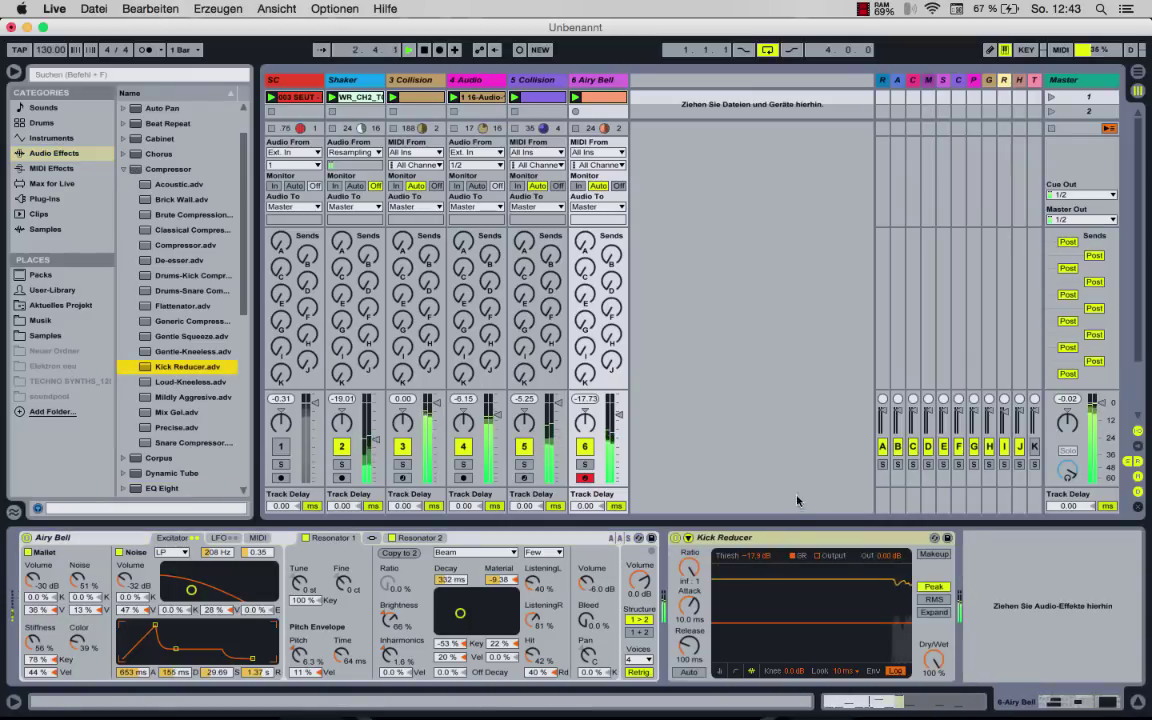
click(682, 554)
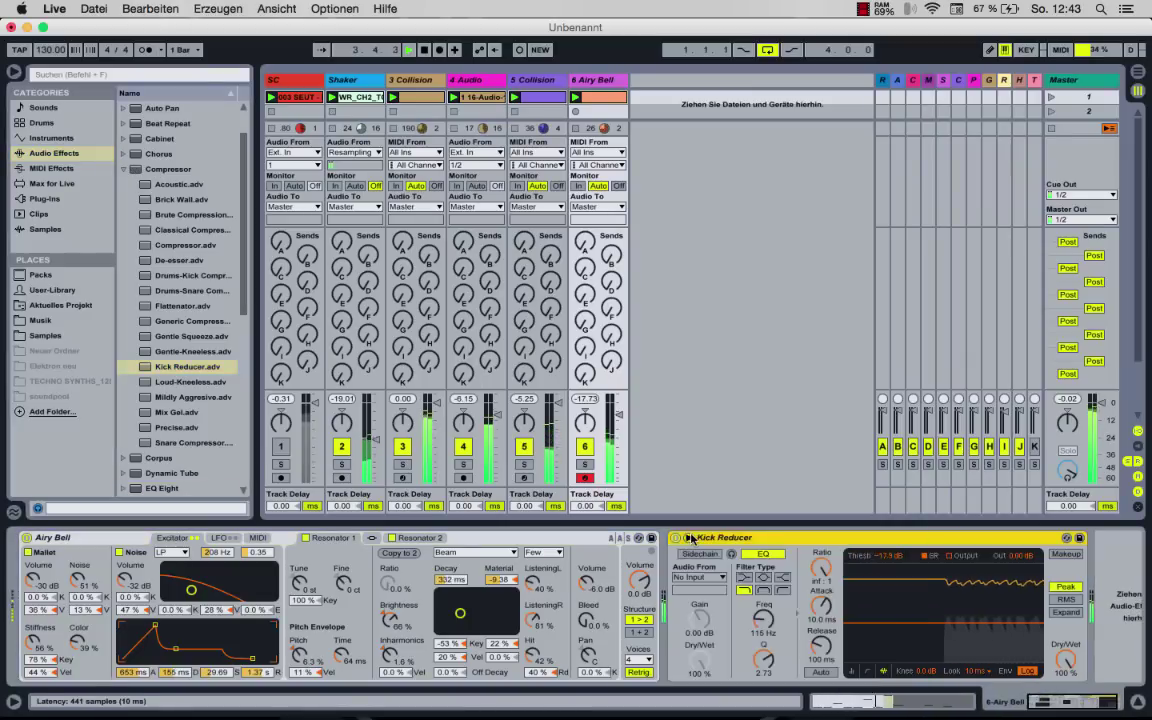
click(685, 554)
click(699, 577)
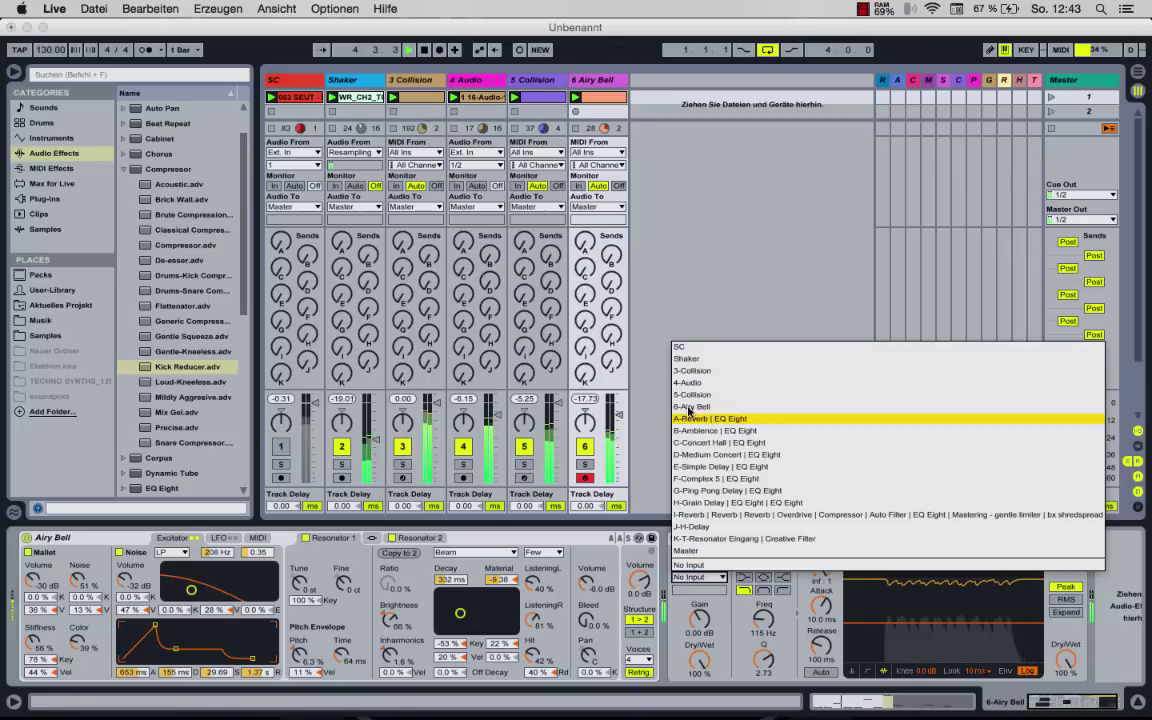
click(700, 352)
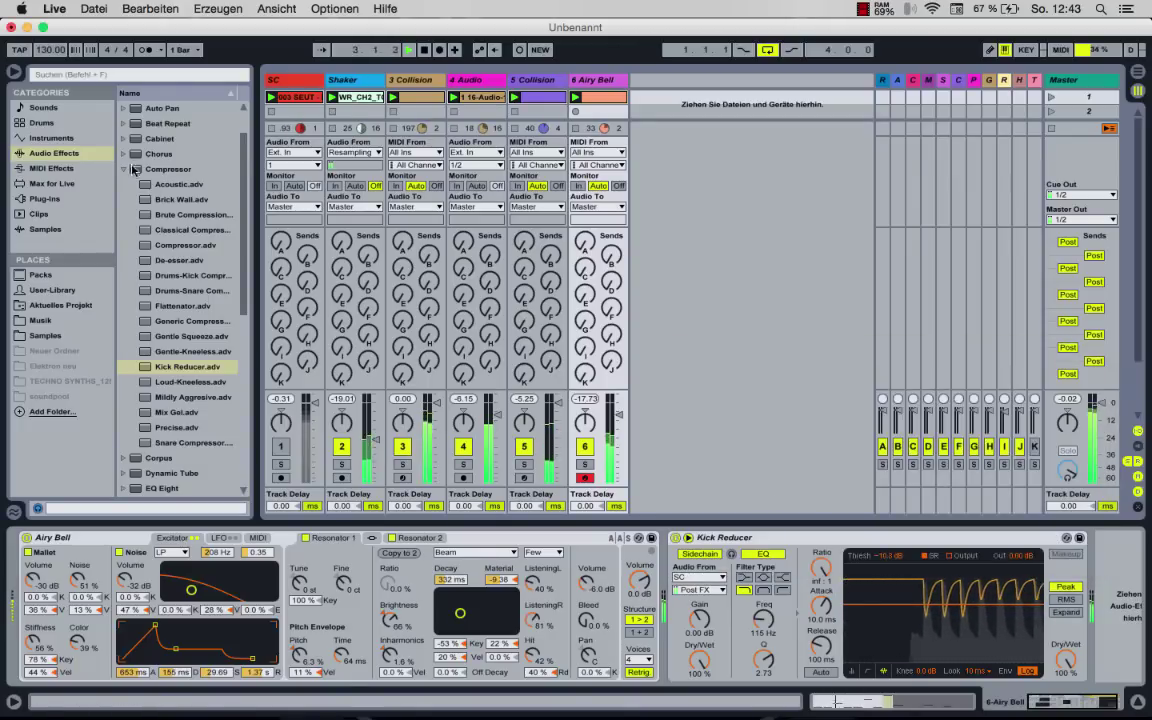
Add an EQ Eight after Kick Reducer and cut the lows with band 1 at about 86.6 Hz by 11 dB.
scroll(130, 168, down, 5)
scroll(130, 168, down, 3)
drag(156, 142, 808, 528)
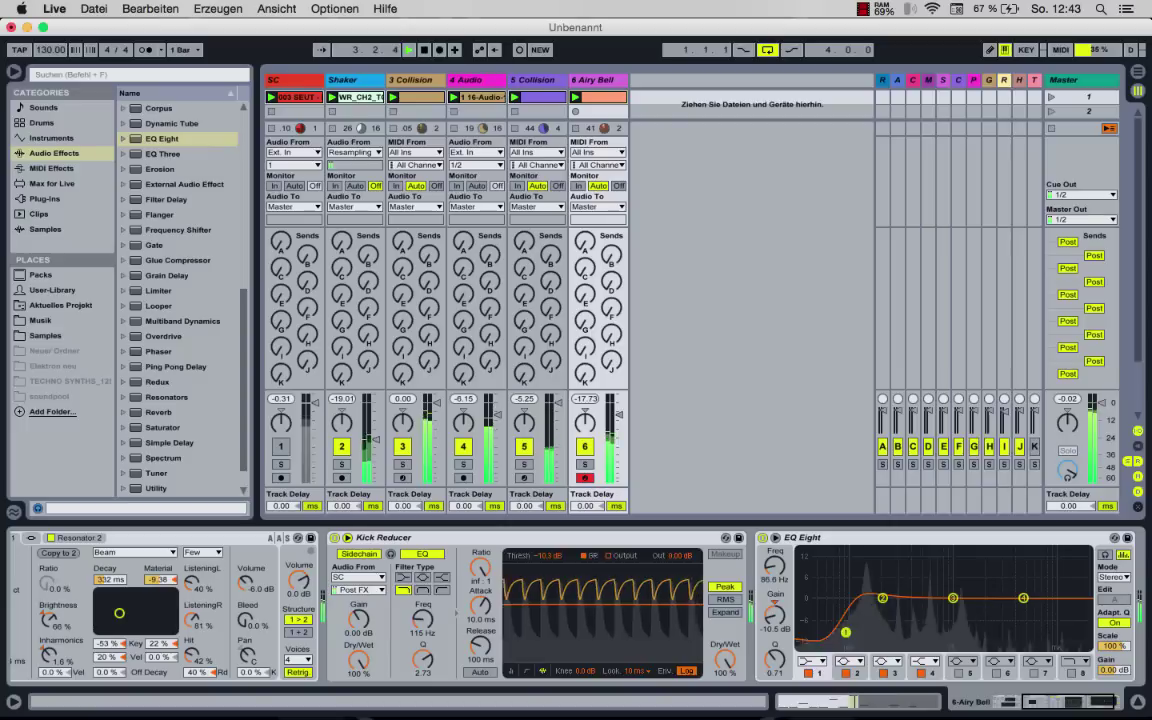
key(XF86AudioRaiseVolume)
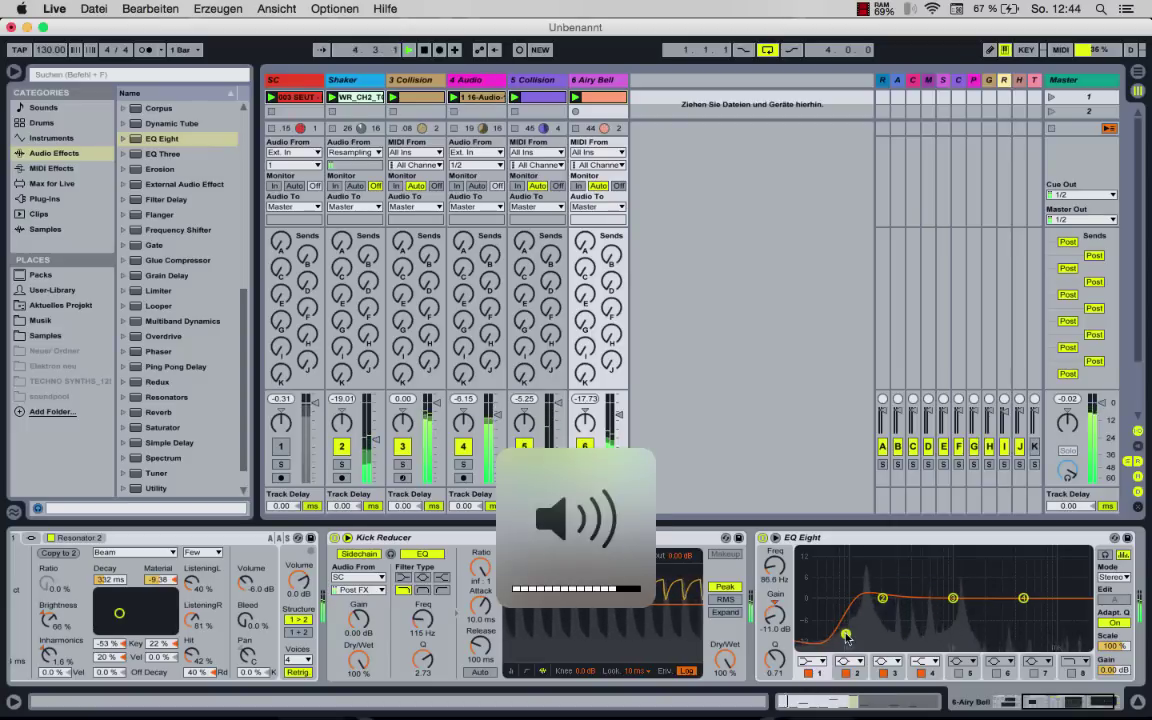
Add a Simpler instrument on a new MIDI track after the Airy Bell track.
click(55, 138)
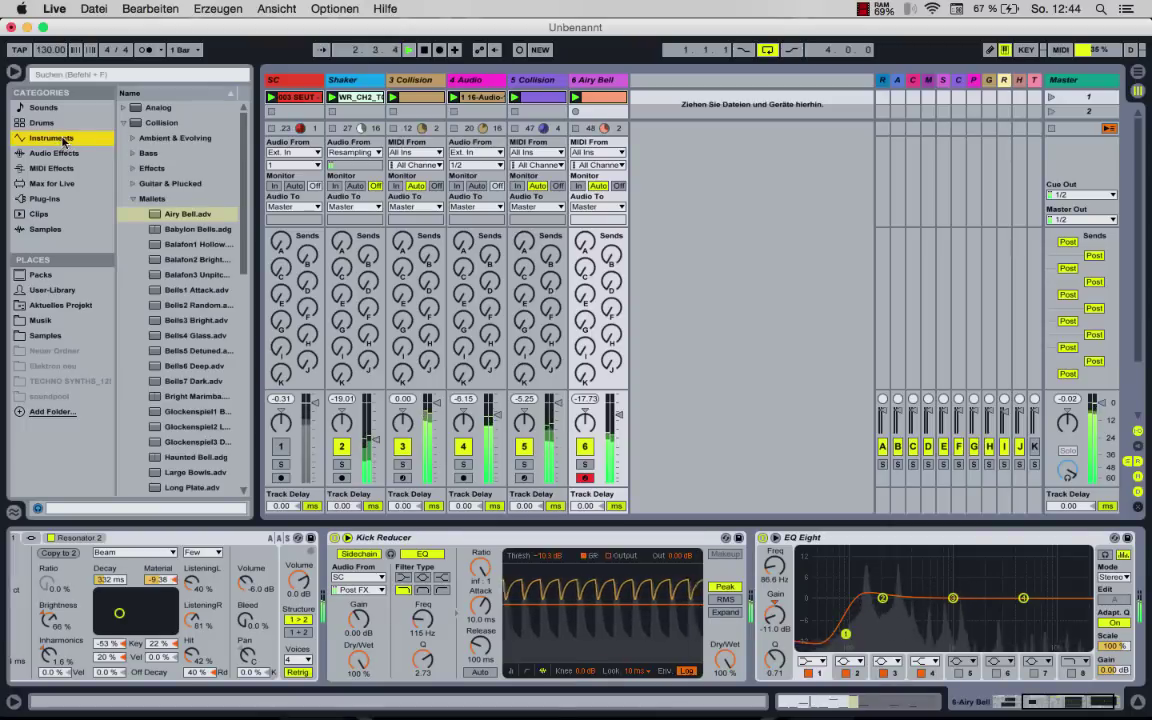
click(125, 123)
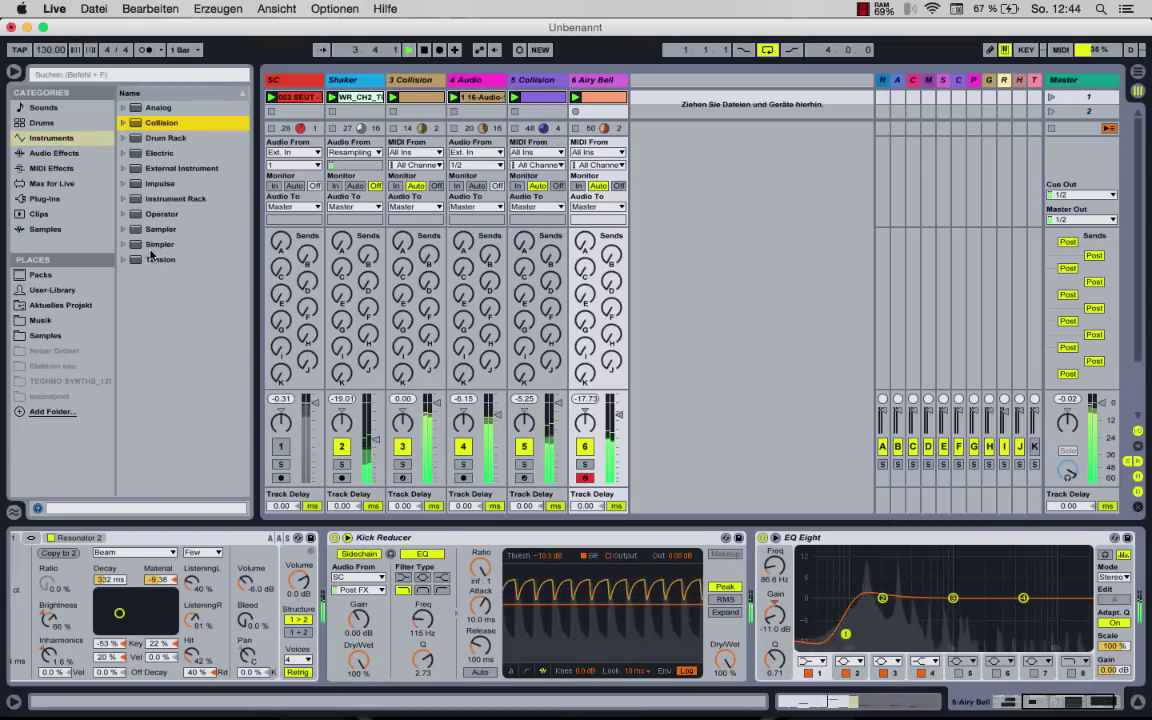
drag(158, 246, 670, 80)
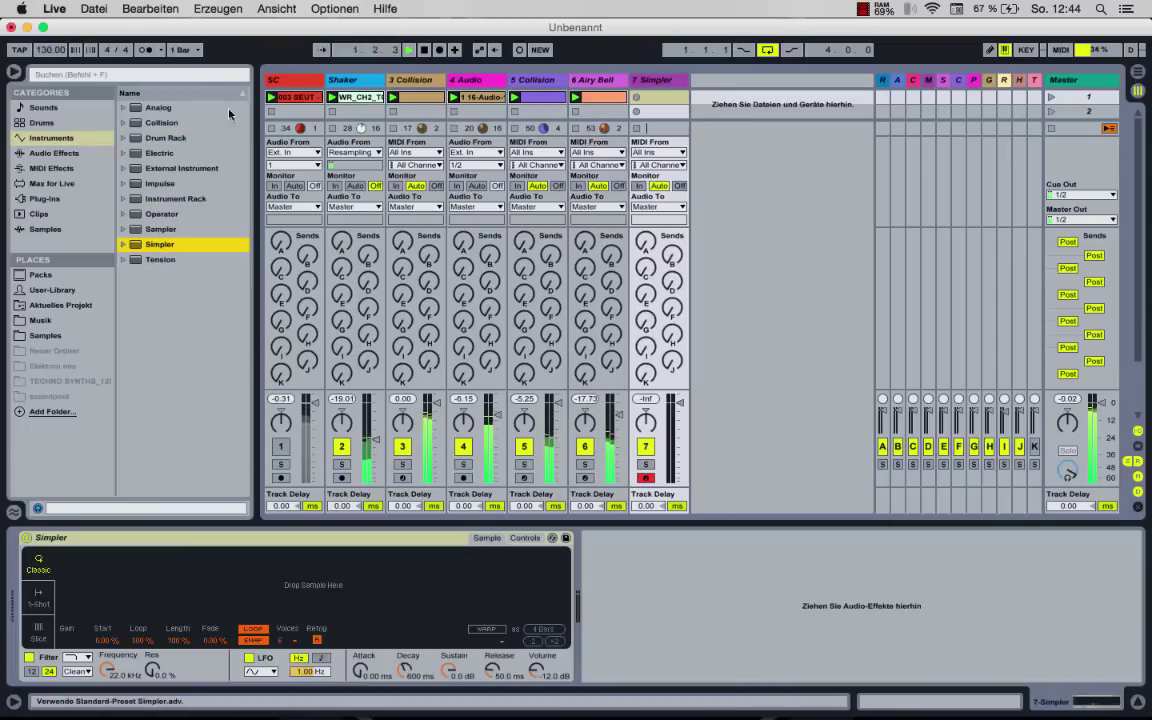
Load the 909 CY HiRide sample from the 909 folder in the Samples place into the new Simpler.
click(47, 320)
click(45, 335)
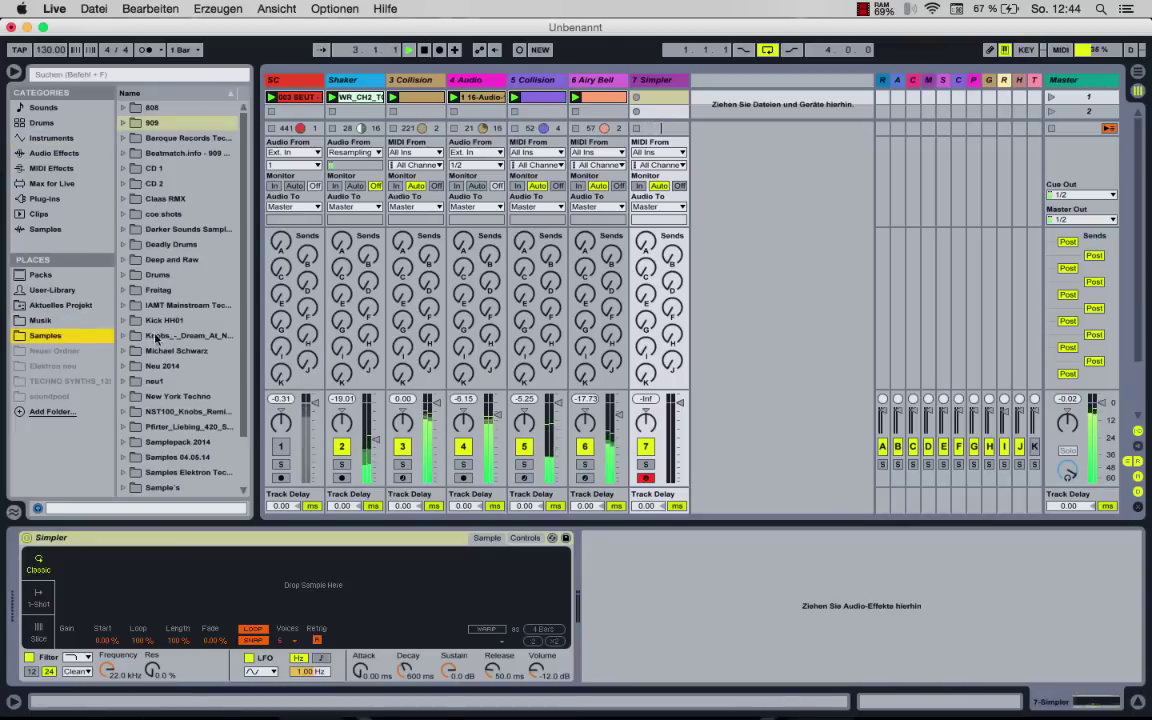
click(121, 122)
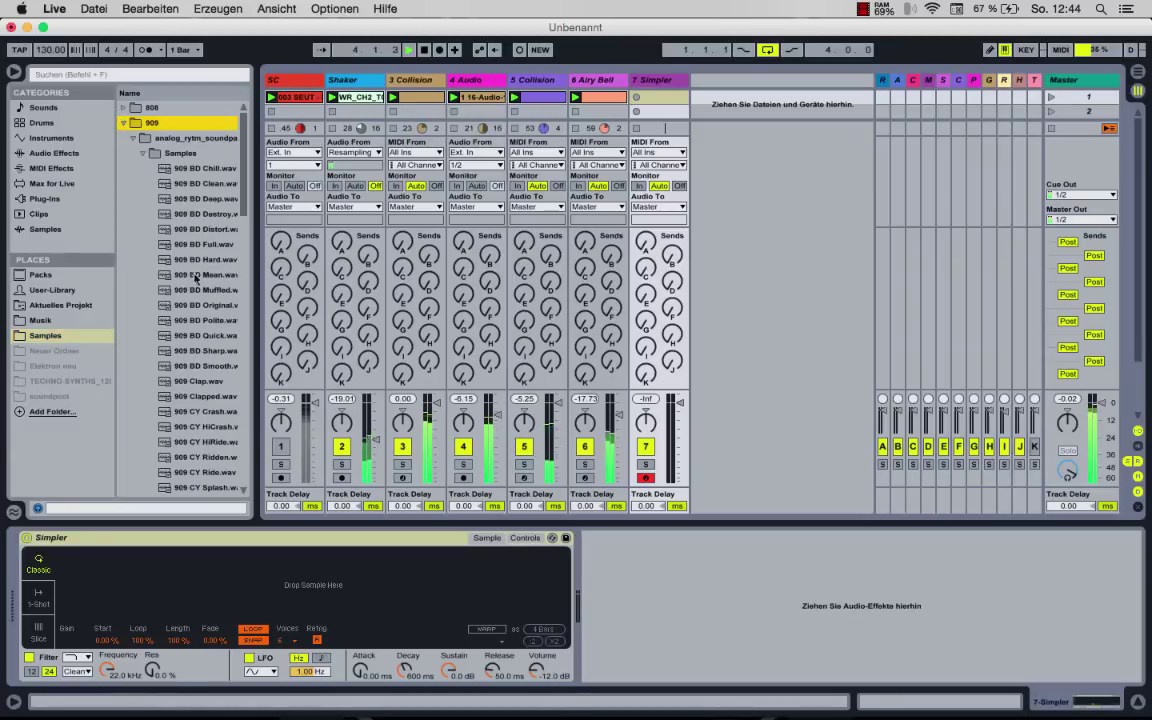
scroll(196, 280, down, 5)
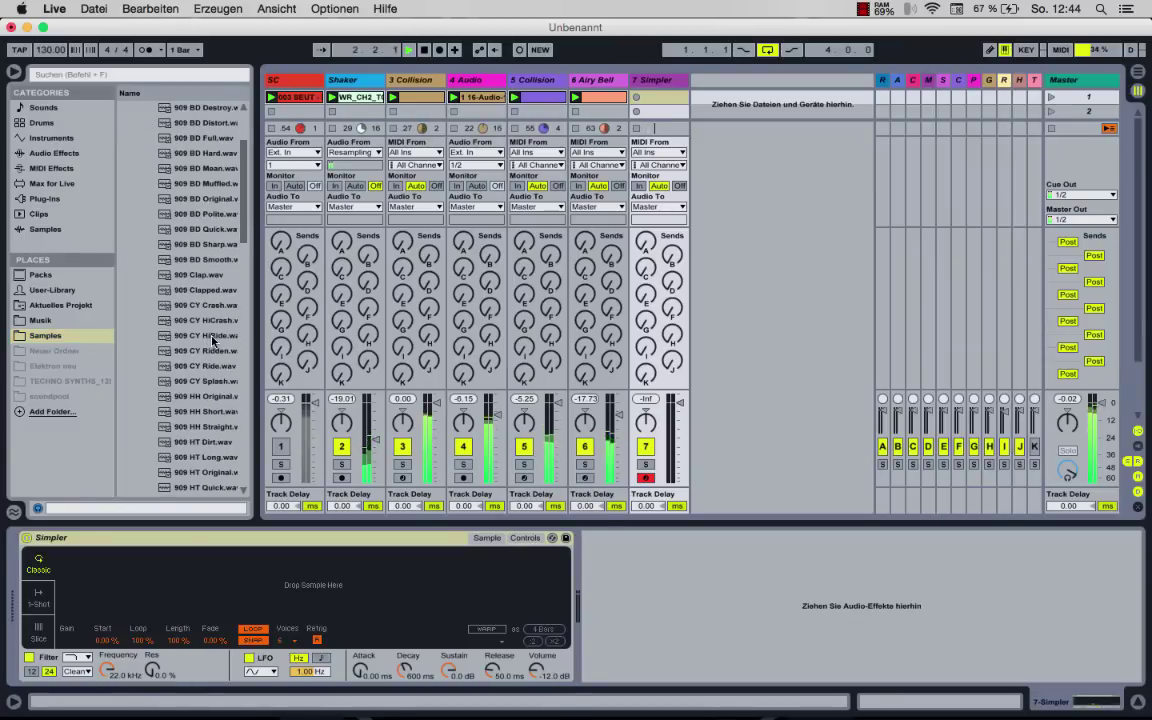
drag(212, 341, 220, 600)
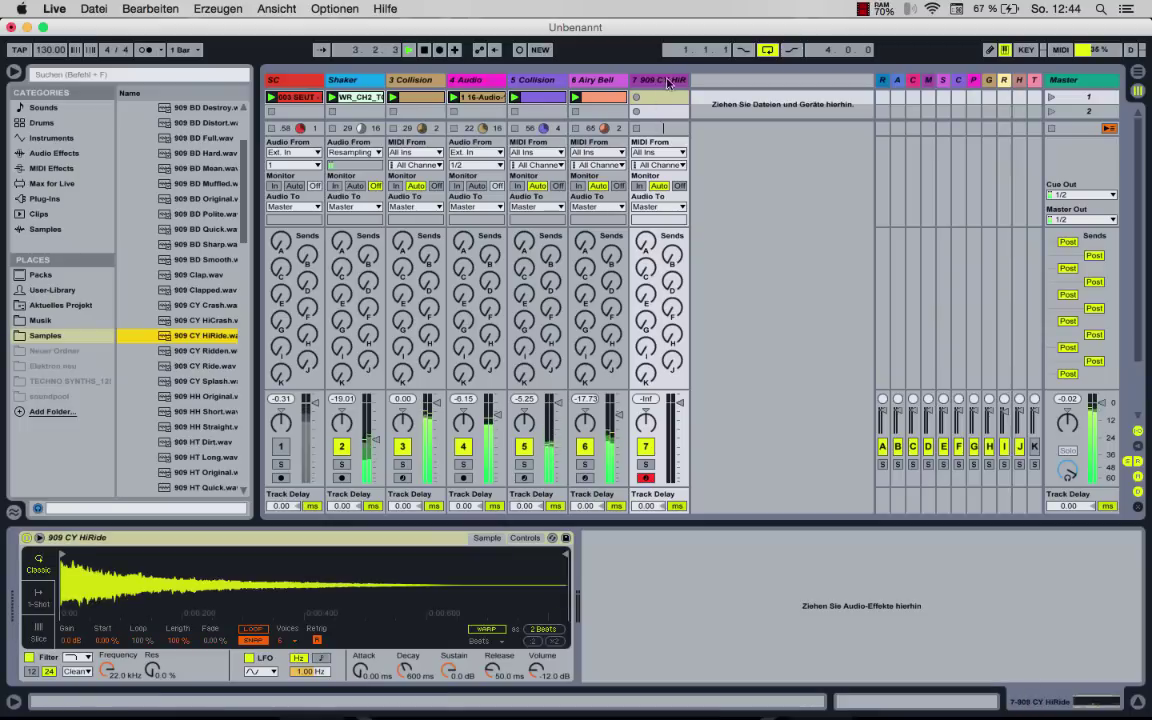
Duplicate the 909 CY HiRide track and replace the copy's Simpler sample with 909 HH Straight.
click(667, 80)
key(super+d)
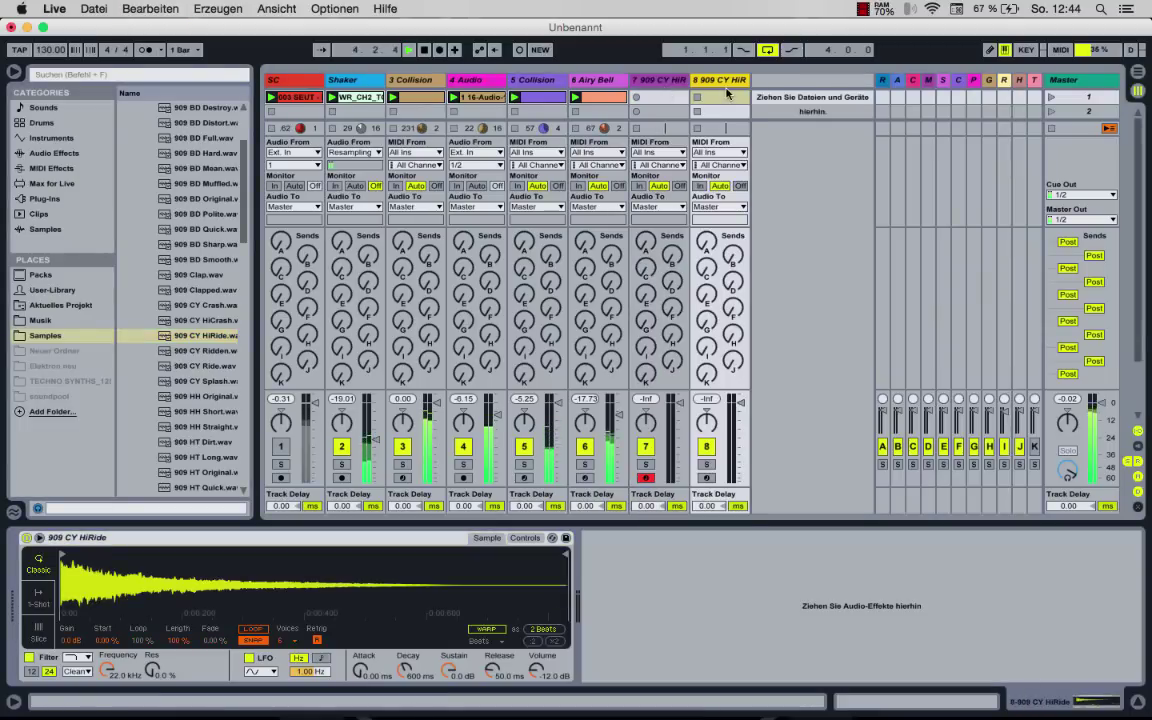
click(210, 429)
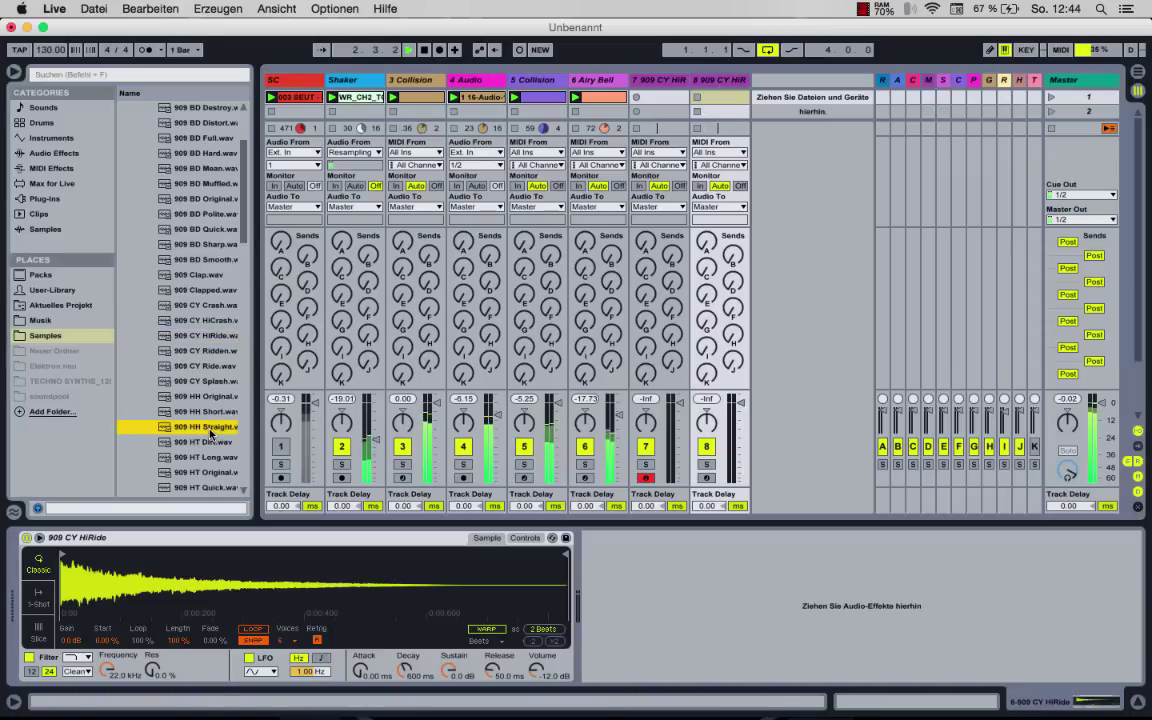
drag(262, 585, 262, 585)
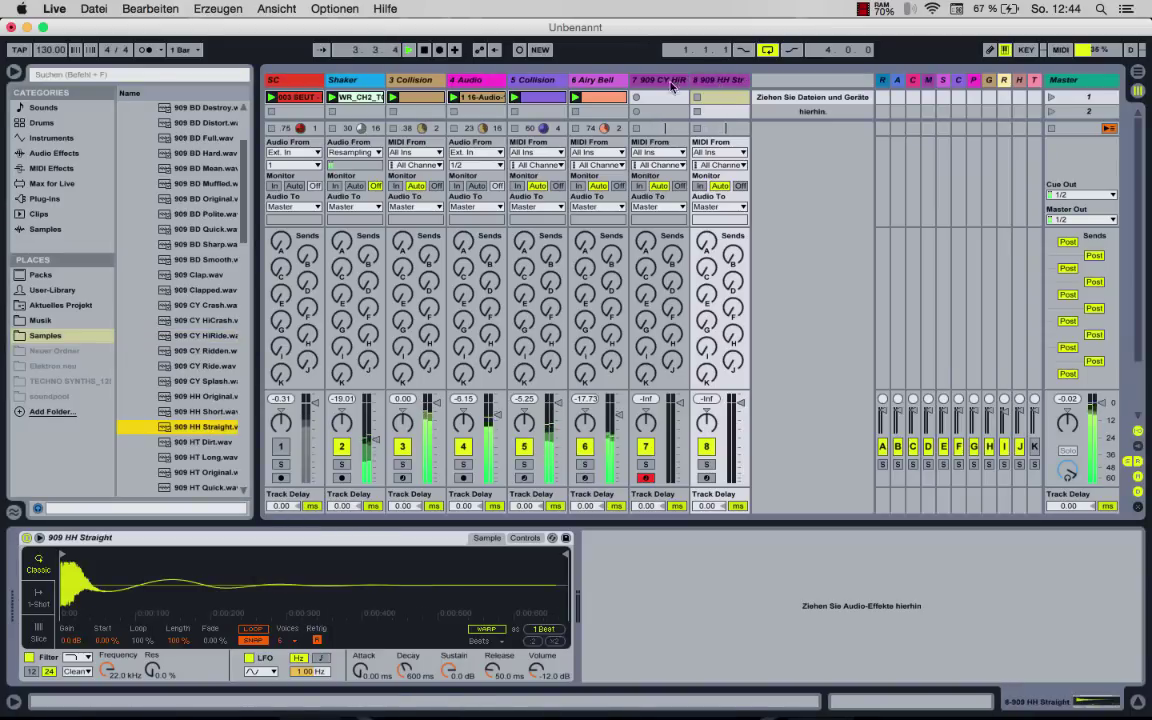
Create a clip in the 909 HH Straight track's first slot with a C3 sixteenth note at 1.1.3, duplicated to 1.2.2.
double_click(709, 98)
click(237, 567)
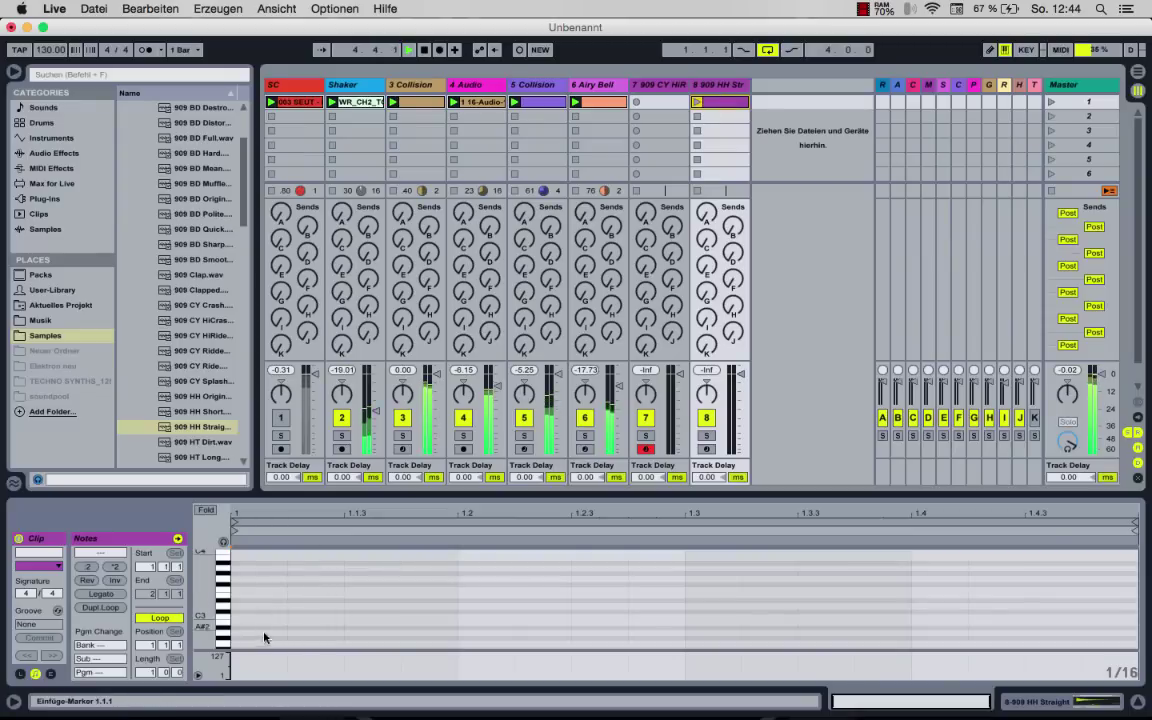
double_click(371, 617)
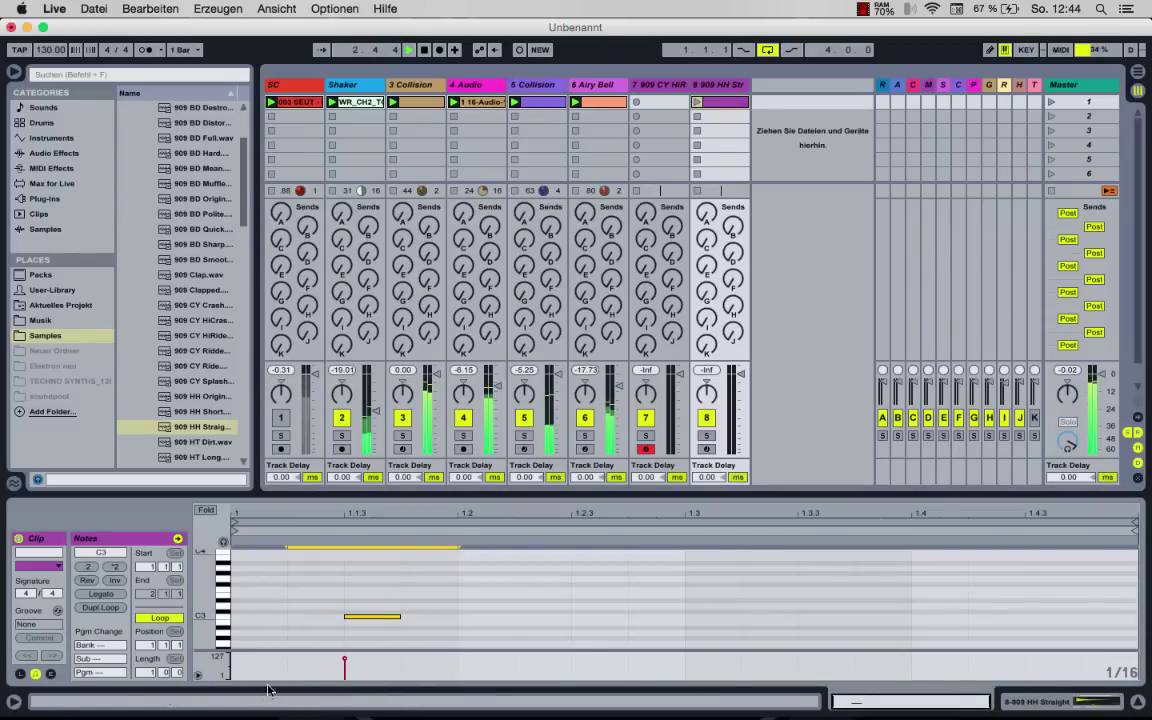
drag(430, 571, 232, 628)
key(super+d)
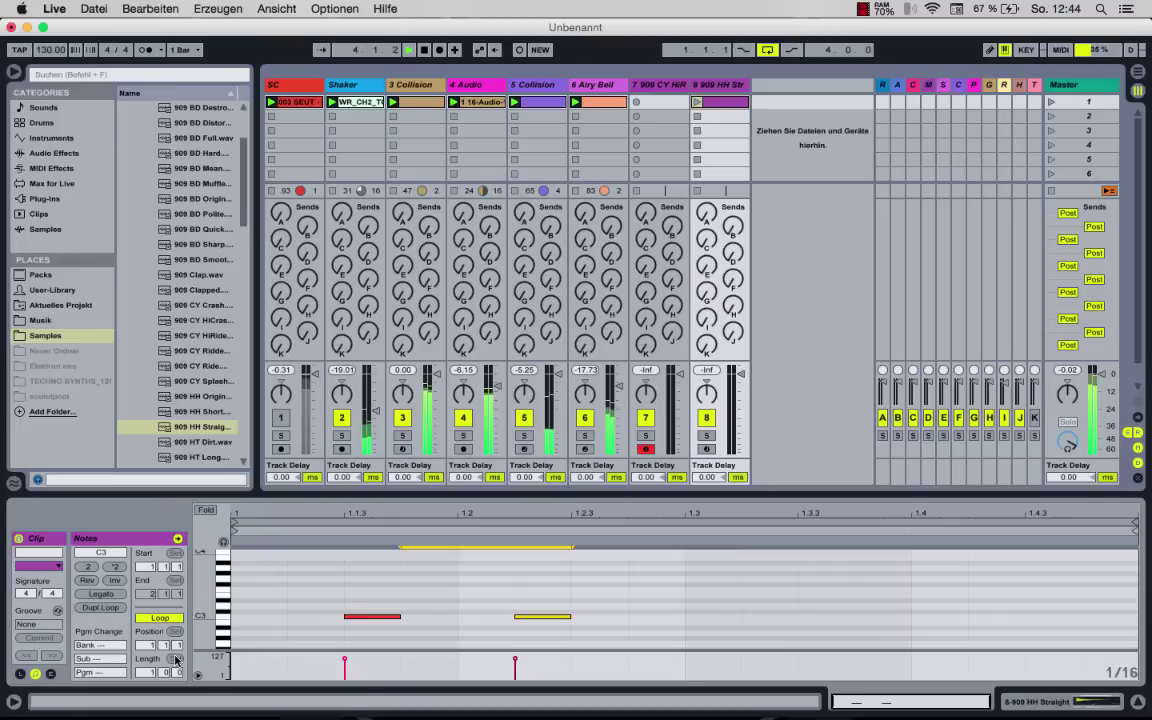
Repeat the hi-hat note pattern twice more, and delete every note after the one at 1.1.3.
key(super+d)
key(super+d)
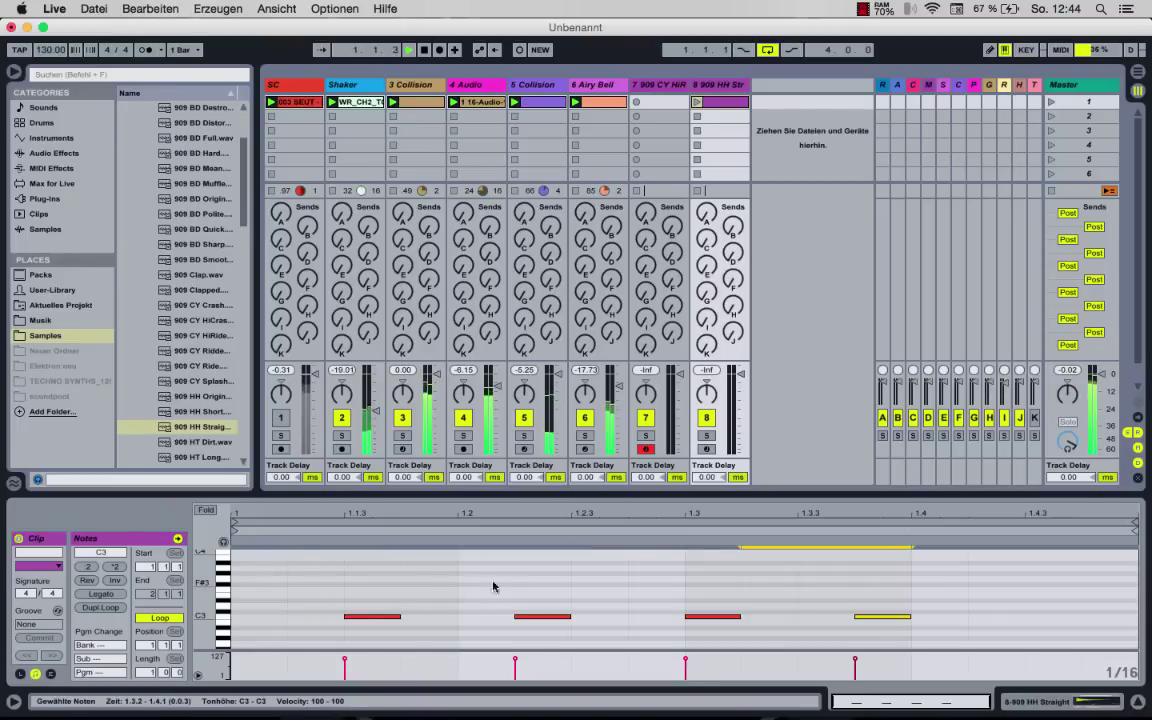
drag(520, 586, 905, 586)
key(Delete)
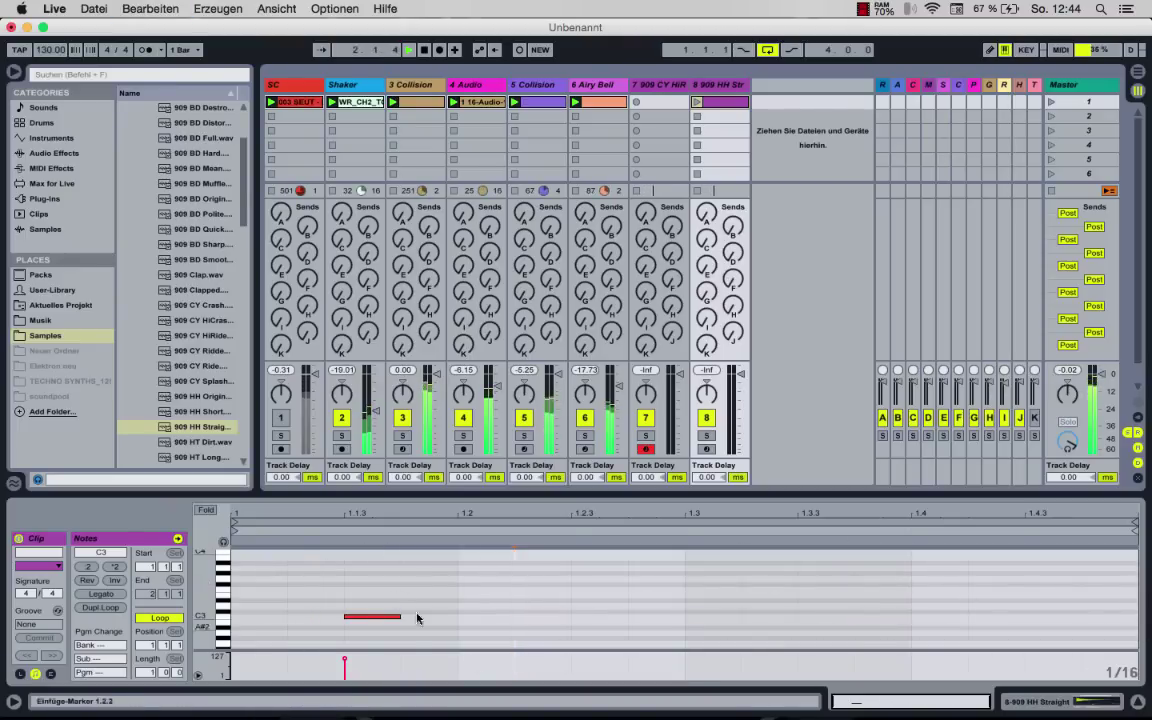
Duplicate the remaining C3 hi-hat note to the off-beats at 1.2.3, 1.3.3 and 1.4.3.
key(super+a)
key(super+d)
key(super+d)
key(super+d)
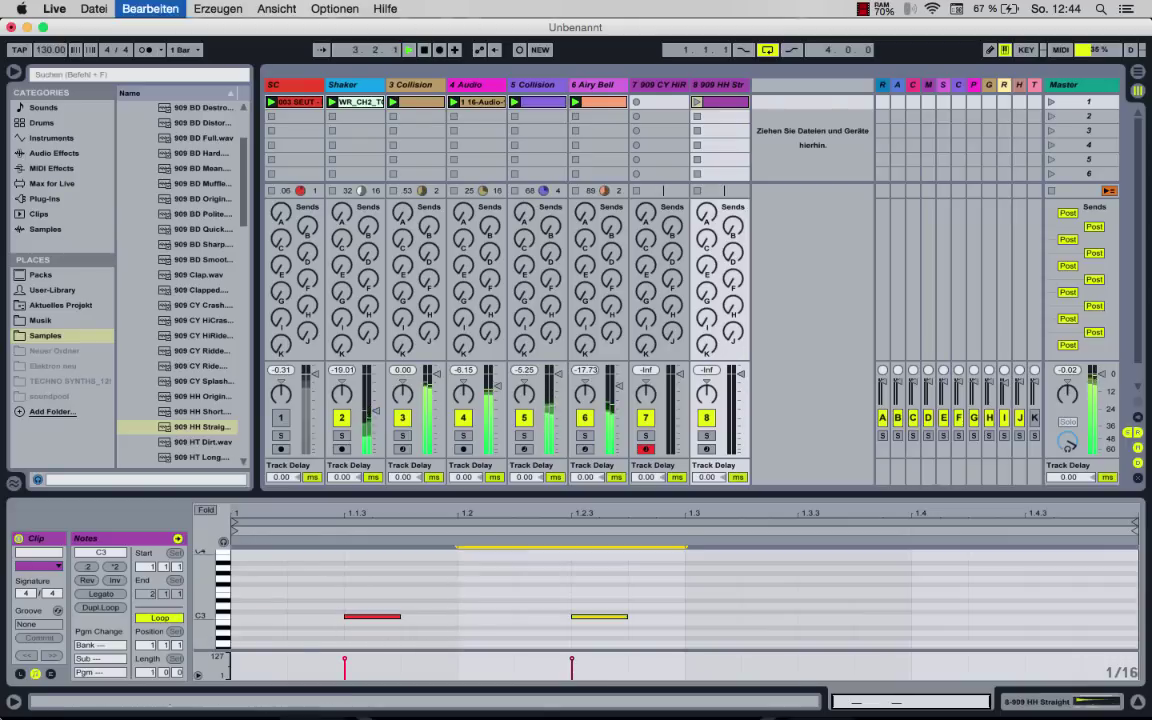
Add EQ Eight to the 909 HH Straight track with band 1 at 381 Hz, -9.79 dB, and set the track volume to -24.81 dB.
click(725, 423)
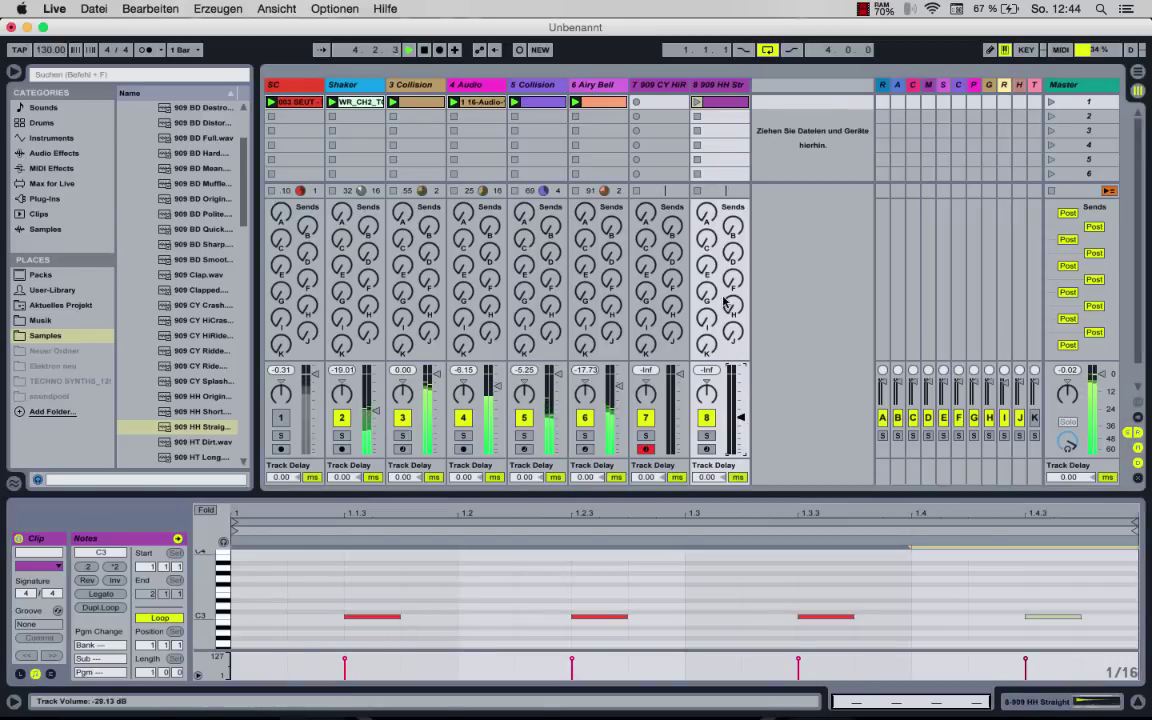
click(75, 153)
double_click(160, 139)
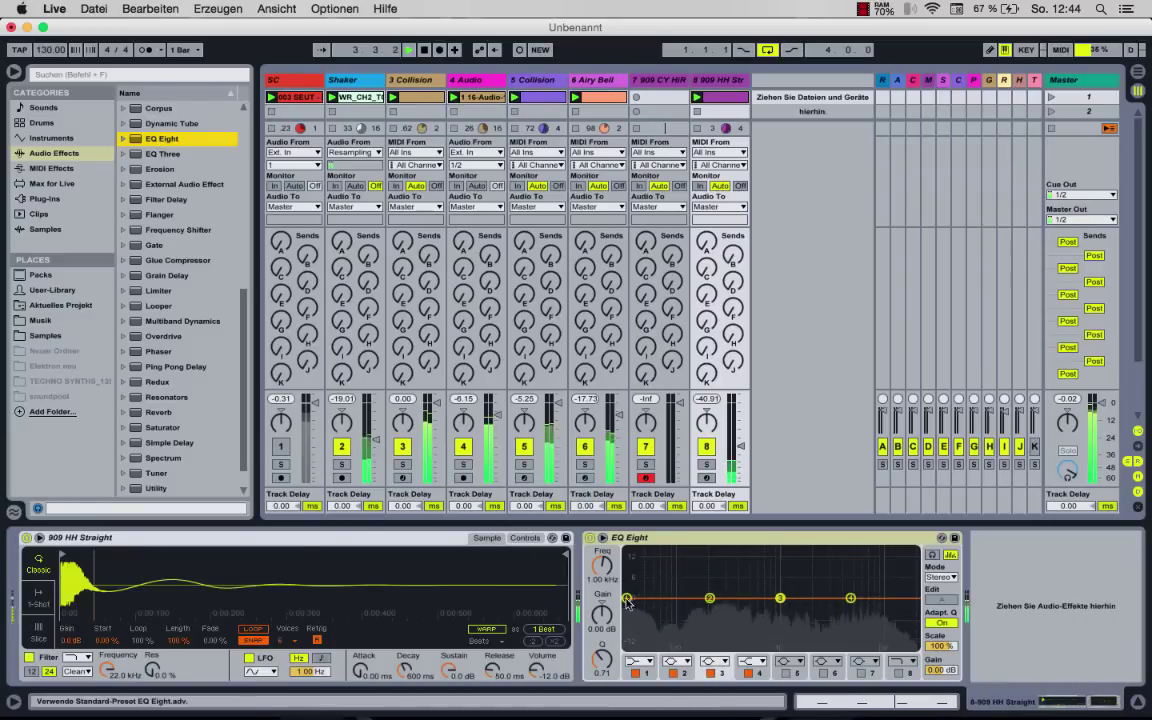
drag(627, 598, 737, 630)
drag(707, 398, 707, 379)
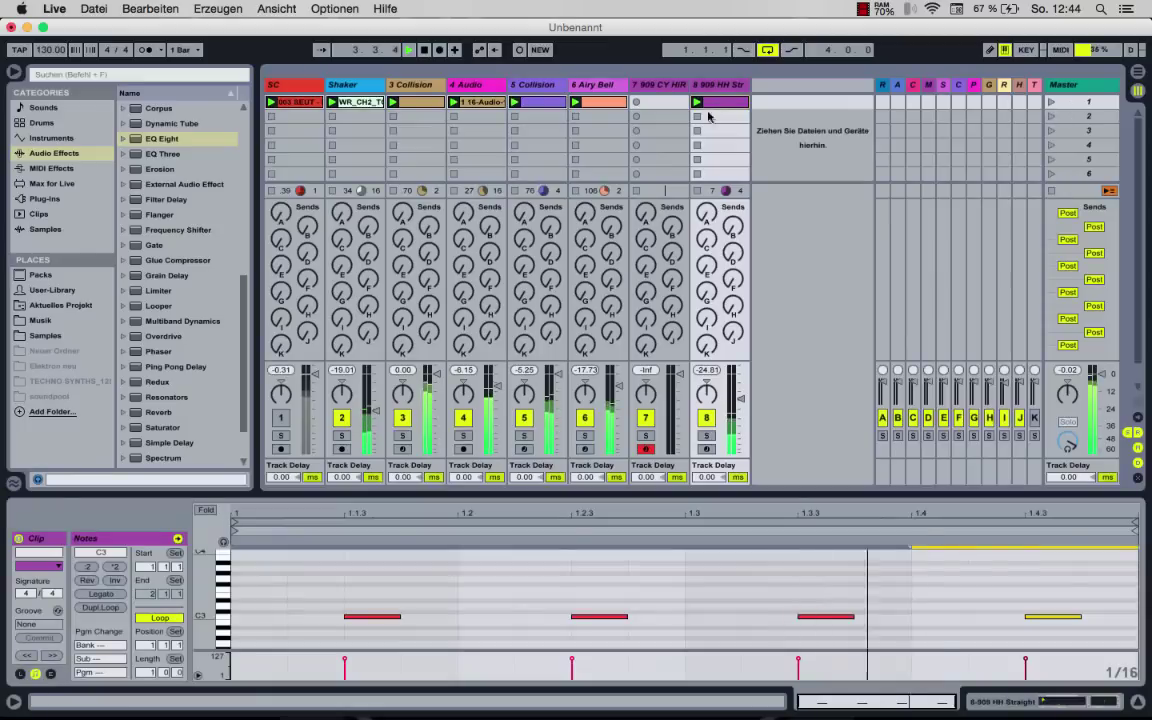
Fill the first beat of the 909 HH Straight clip with C3 sixteenth notes at 1.1.1, 1.1.2, 1.1.3 and 1.1.4.
double_click(720, 97)
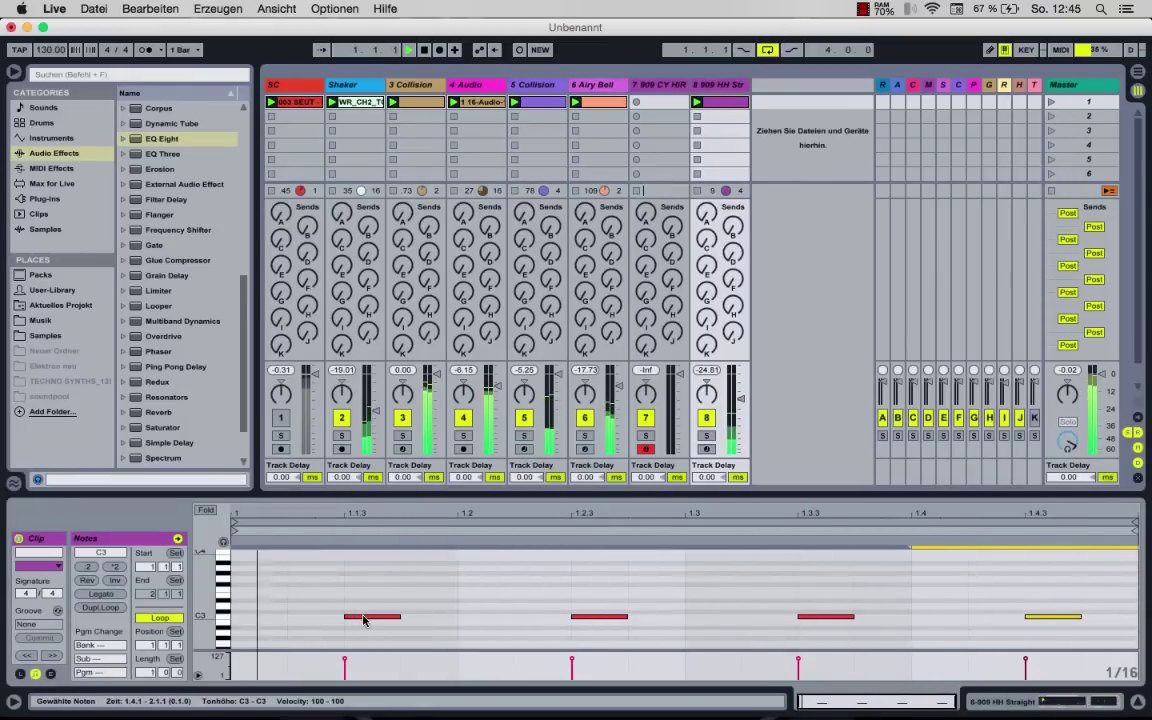
click(350, 617)
drag(352, 620, 240, 618)
key(super+d)
key(super+d)
key(super+d)
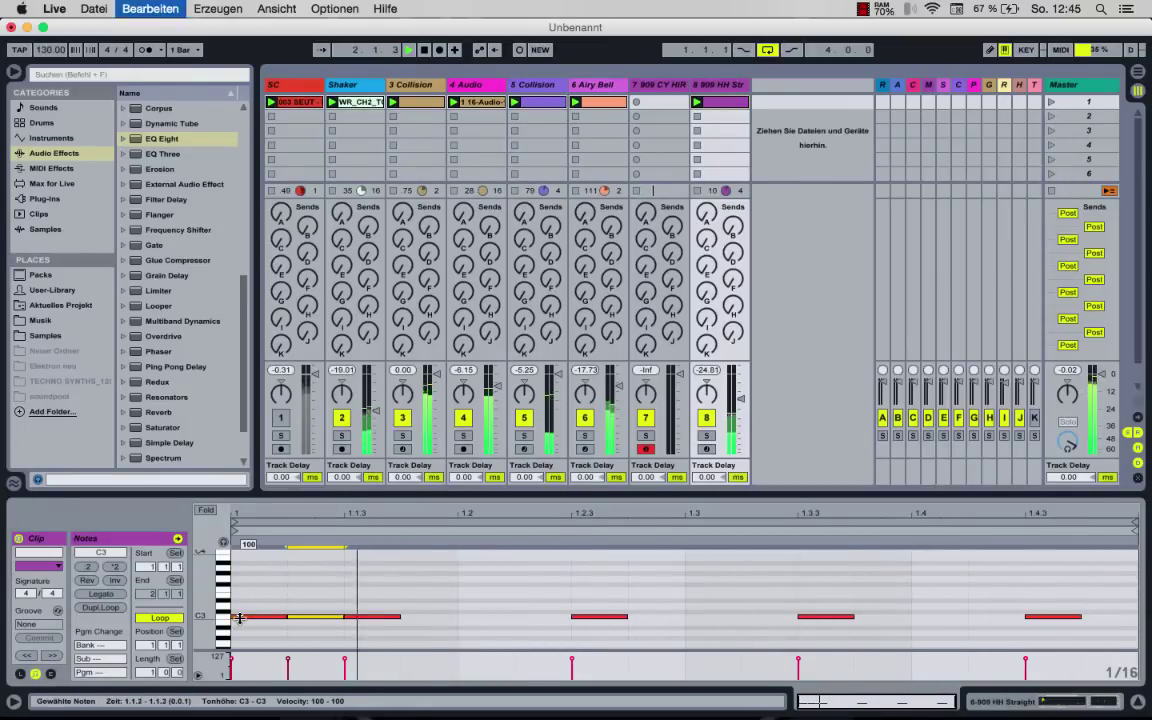
Lower the velocities of the first beat's hi-hat notes, with 1.1.2 at 45 and 1.1.3 left the loudest.
drag(231, 658, 231, 676)
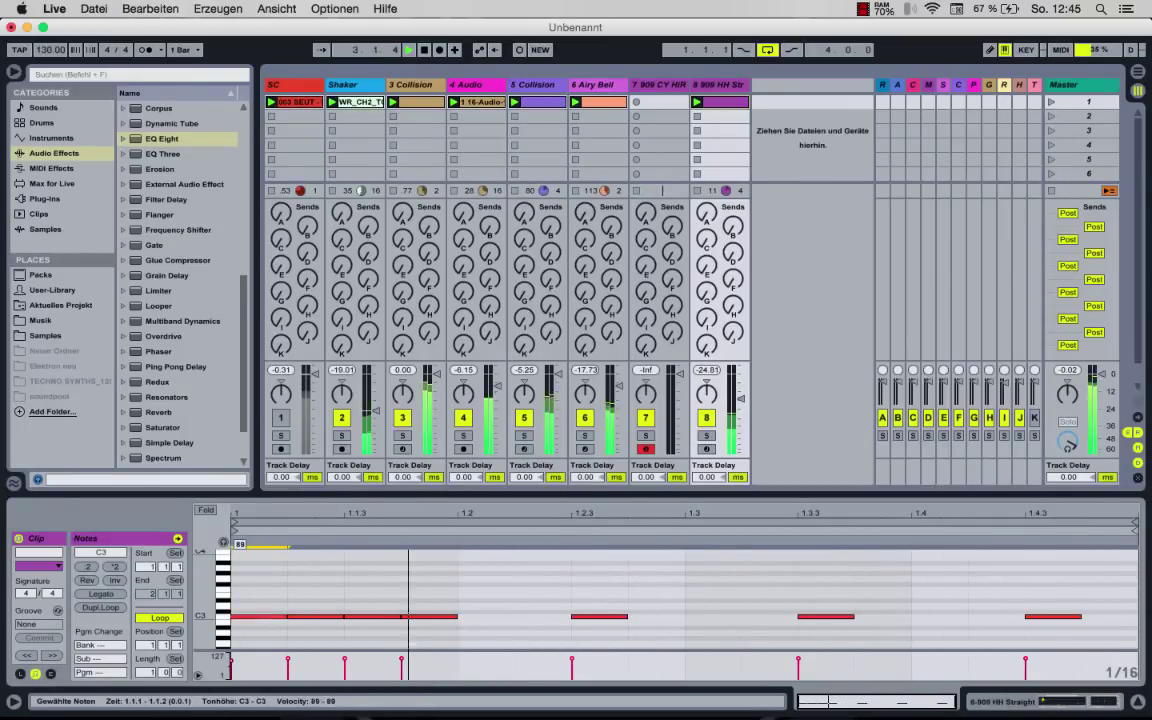
click(289, 662)
drag(289, 660, 289, 669)
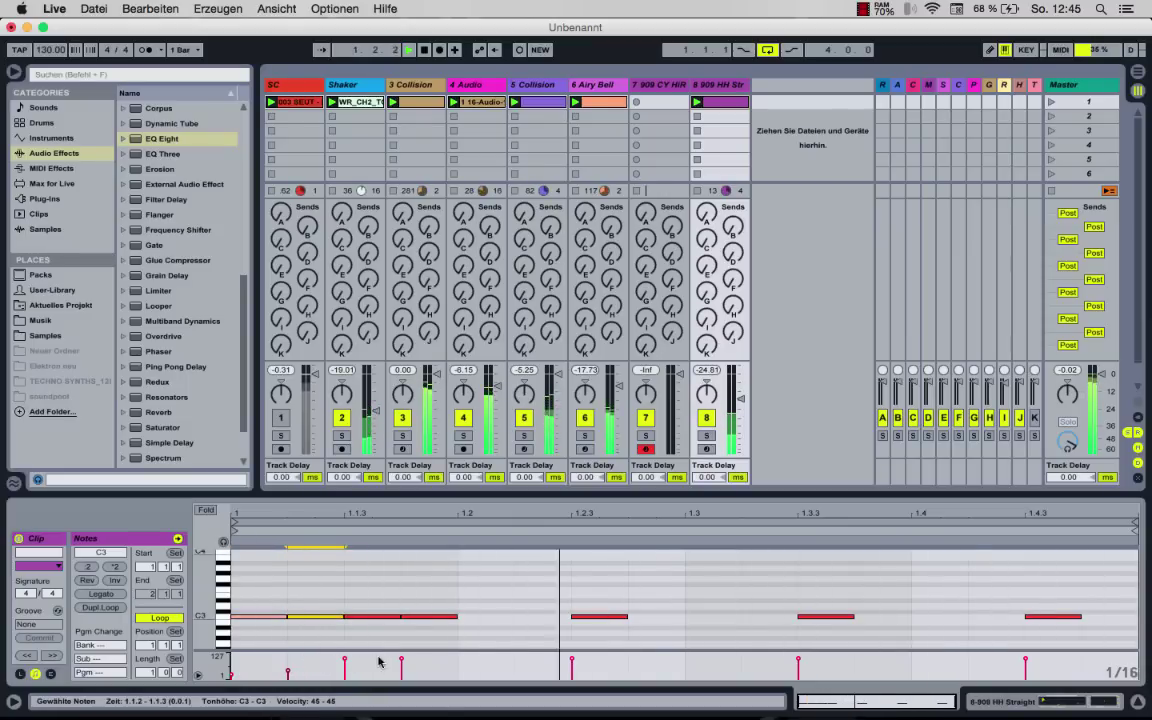
drag(401, 660, 400, 673)
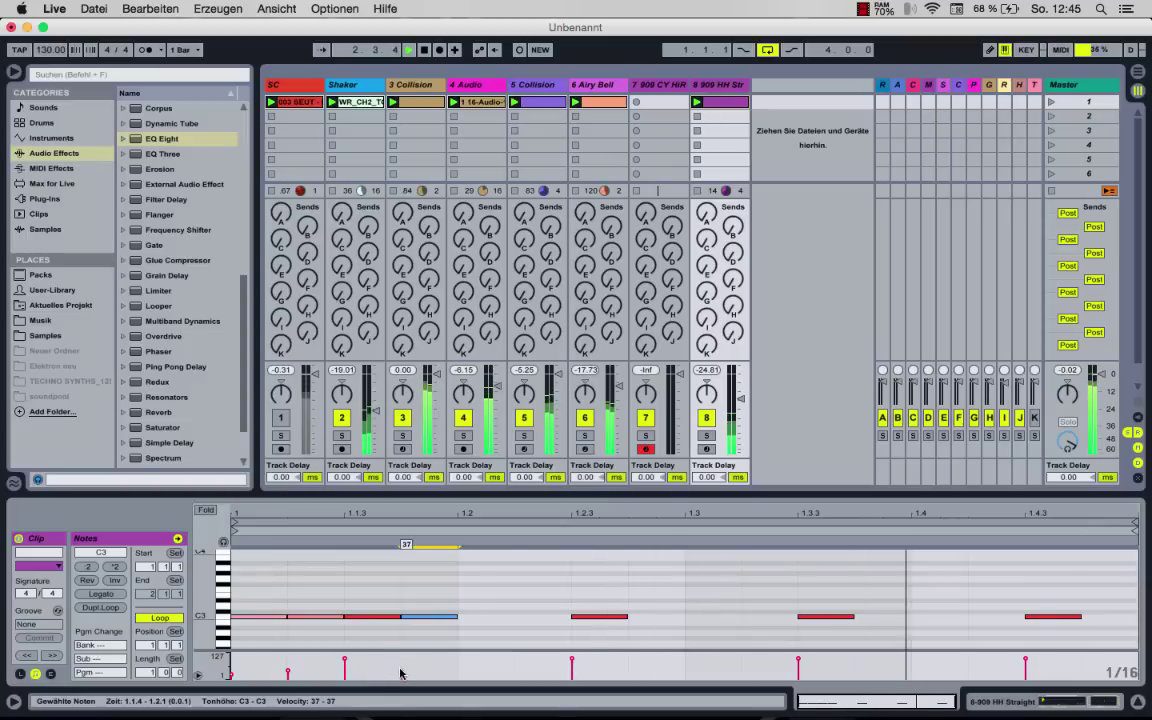
click(345, 662)
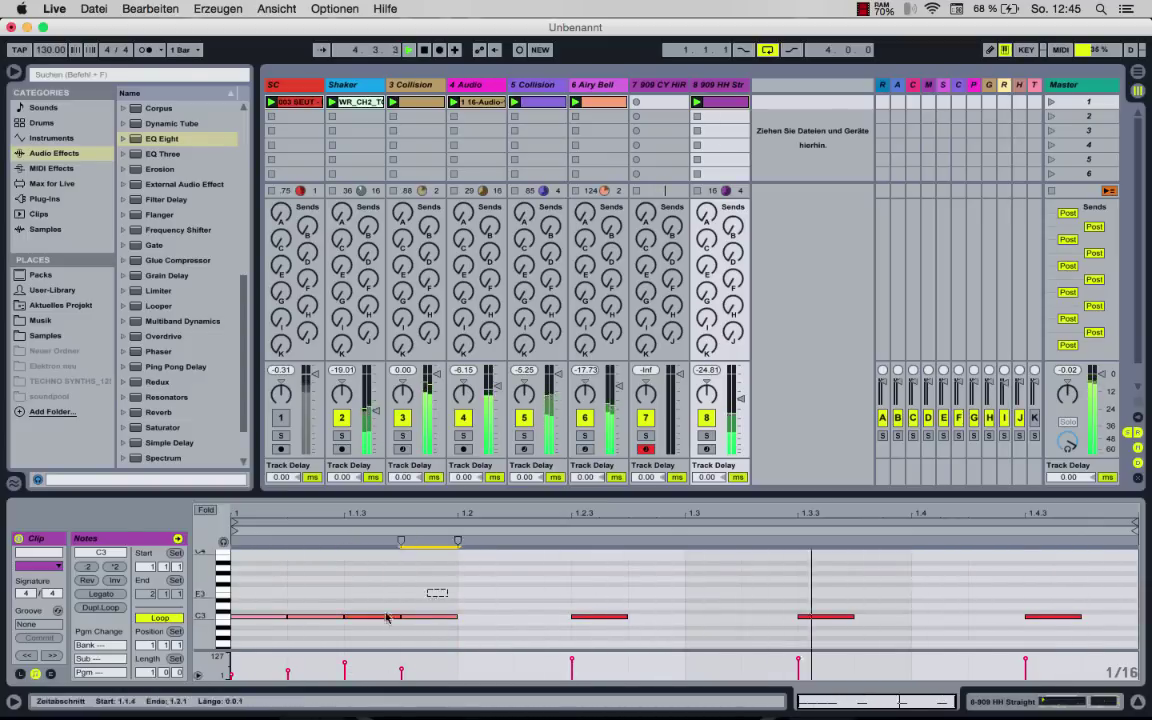
Duplicate the first beat's four hi-hat notes across beats 2, 3 and 4 to fill the bar.
drag(386, 625, 108, 705)
key(super+d)
key(super+d)
key(super+d)
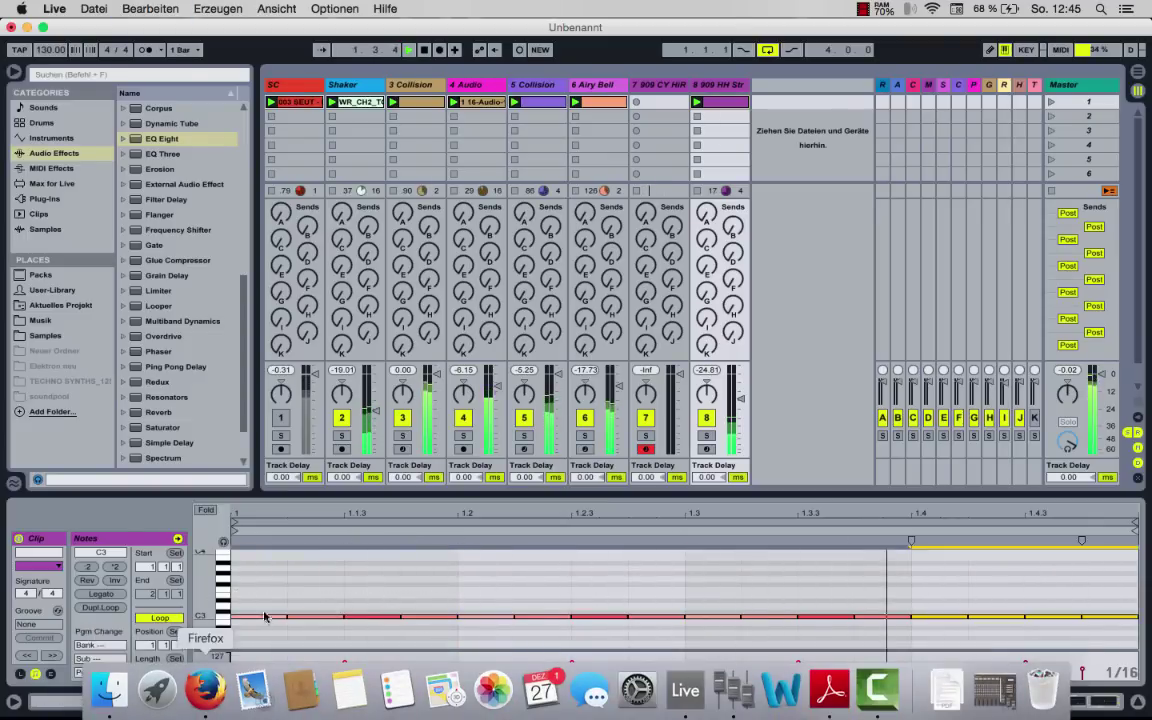
Shorten the 909 HH Straight Simpler envelope with sustain at -inf dB, release at 15.0 ms and decay at 173 ms.
click(719, 84)
key(super+alt+i)
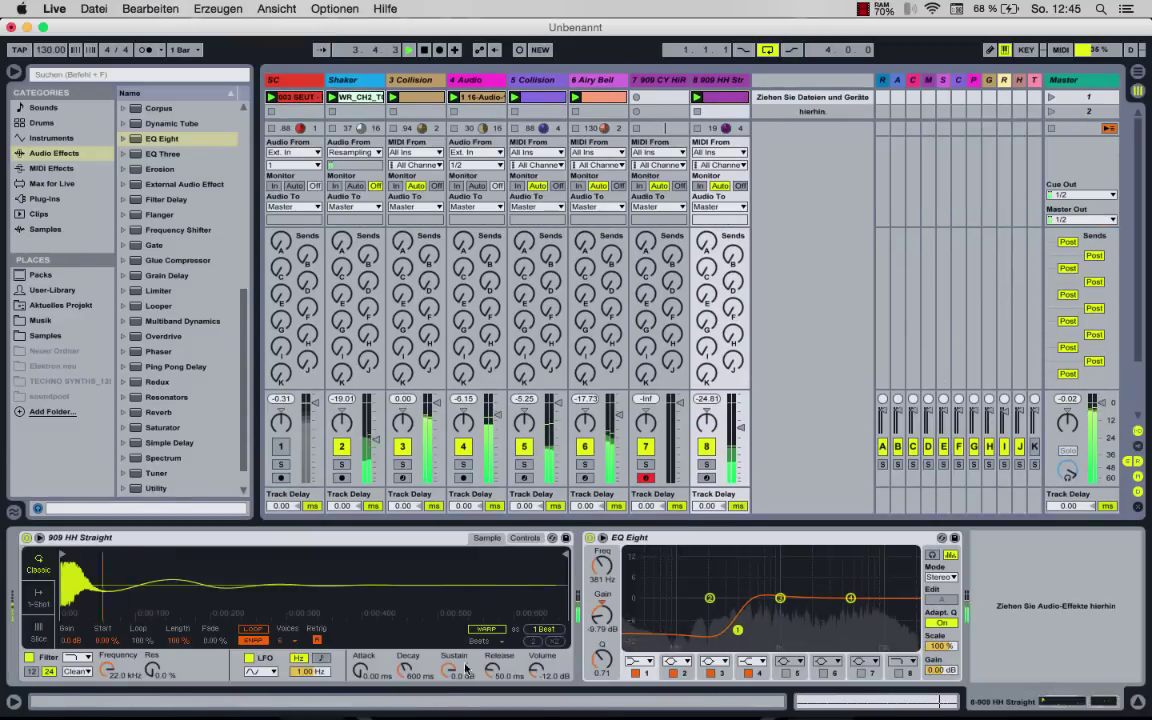
drag(463, 671, 463, 719)
drag(491, 671, 491, 700)
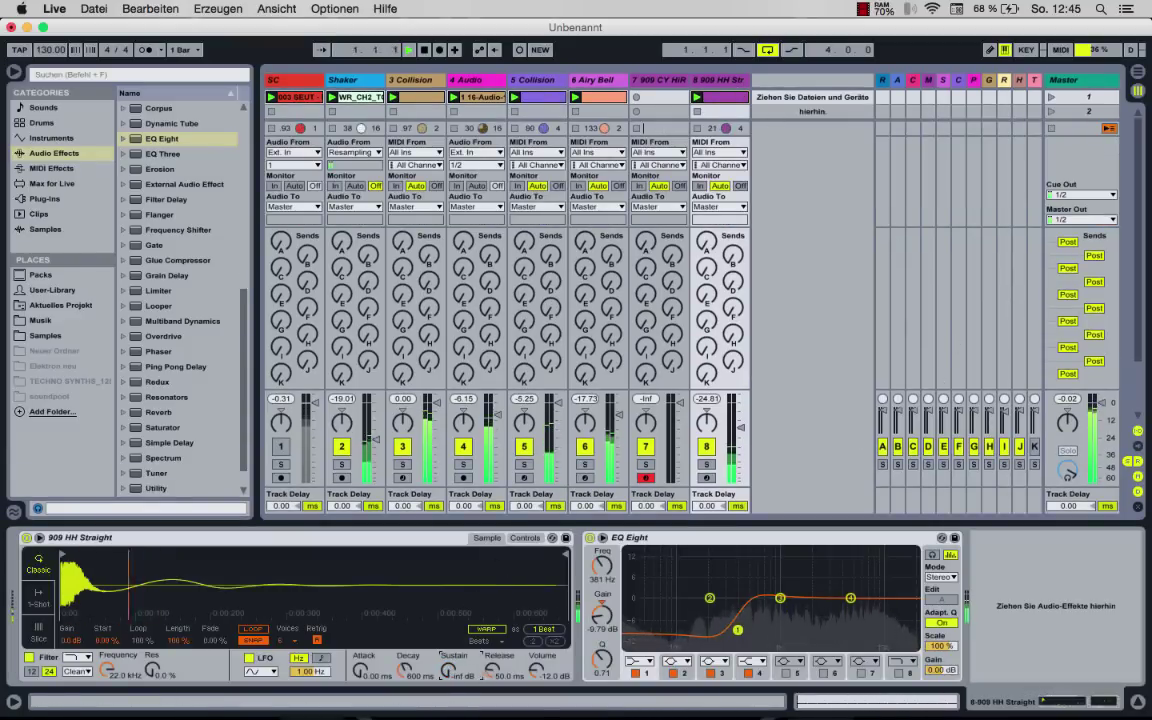
drag(417, 671, 417, 712)
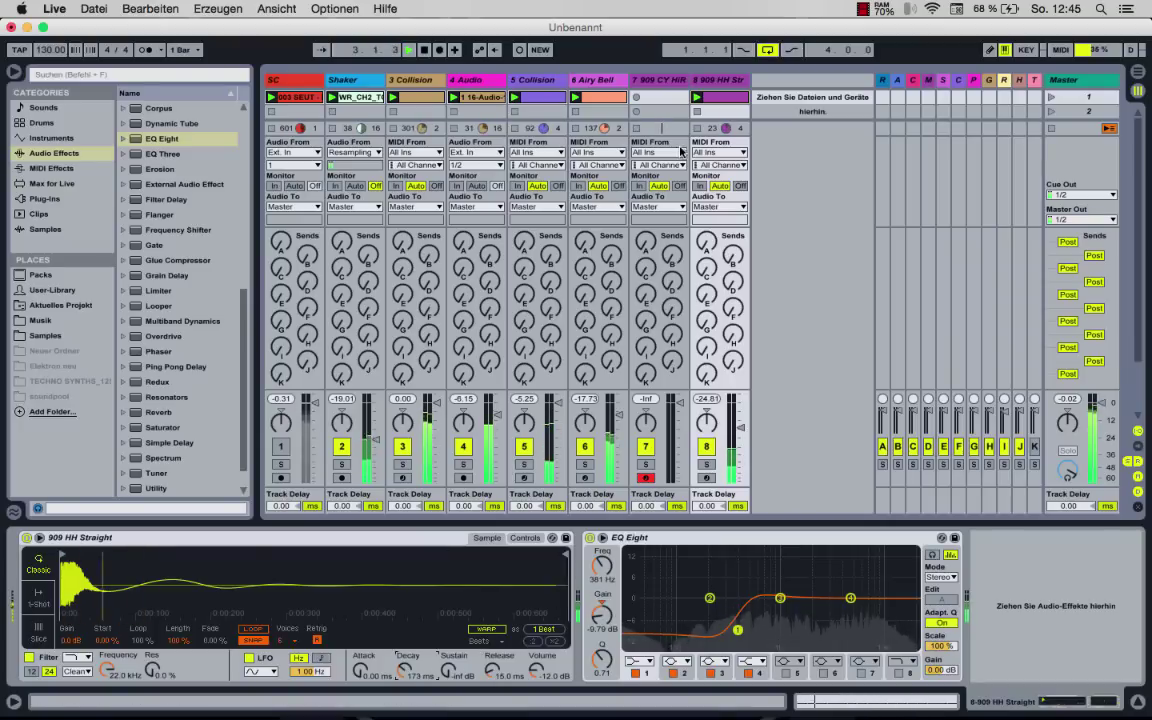
Create a clip in the 909 CY HiRide track's first slot with C3 sixteenth notes at 1.1.3, 1.2.3, 1.3.3 and 1.4.3.
double_click(663, 99)
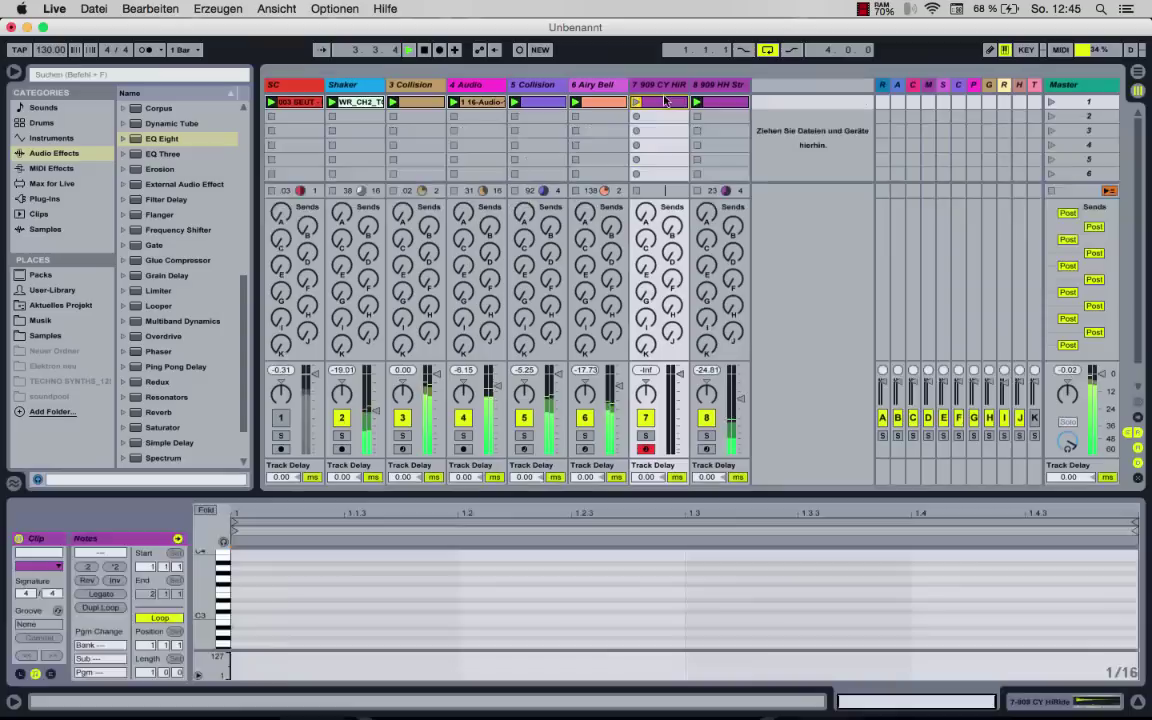
double_click(376, 616)
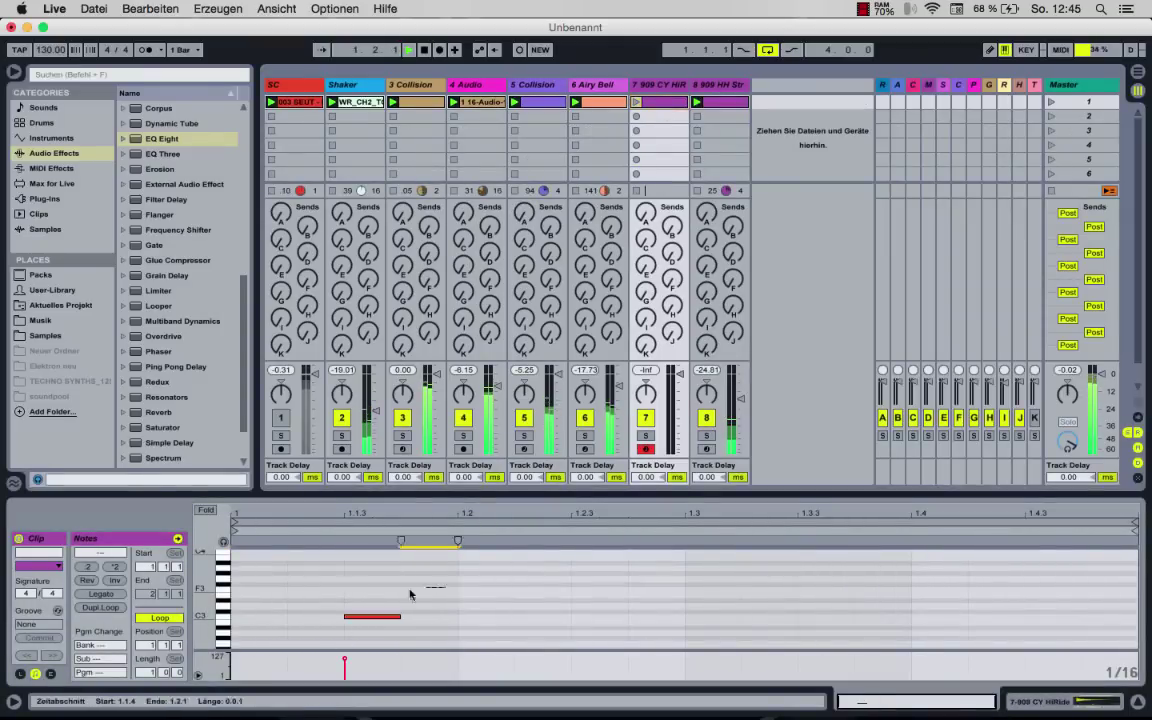
key(super+d)
key(super+d)
key(super+d)
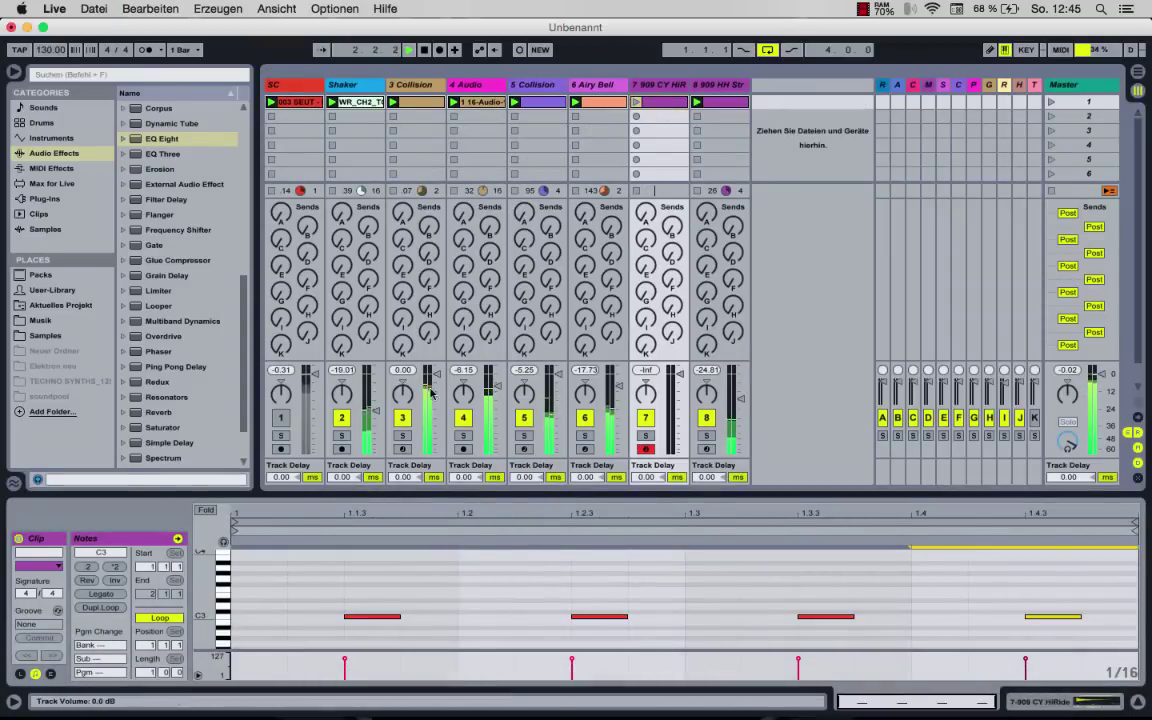
Launch the 909 CY HiRide clip with the track volume at -40.70 dB, and set its Simpler release to 60.0 s.
click(653, 413)
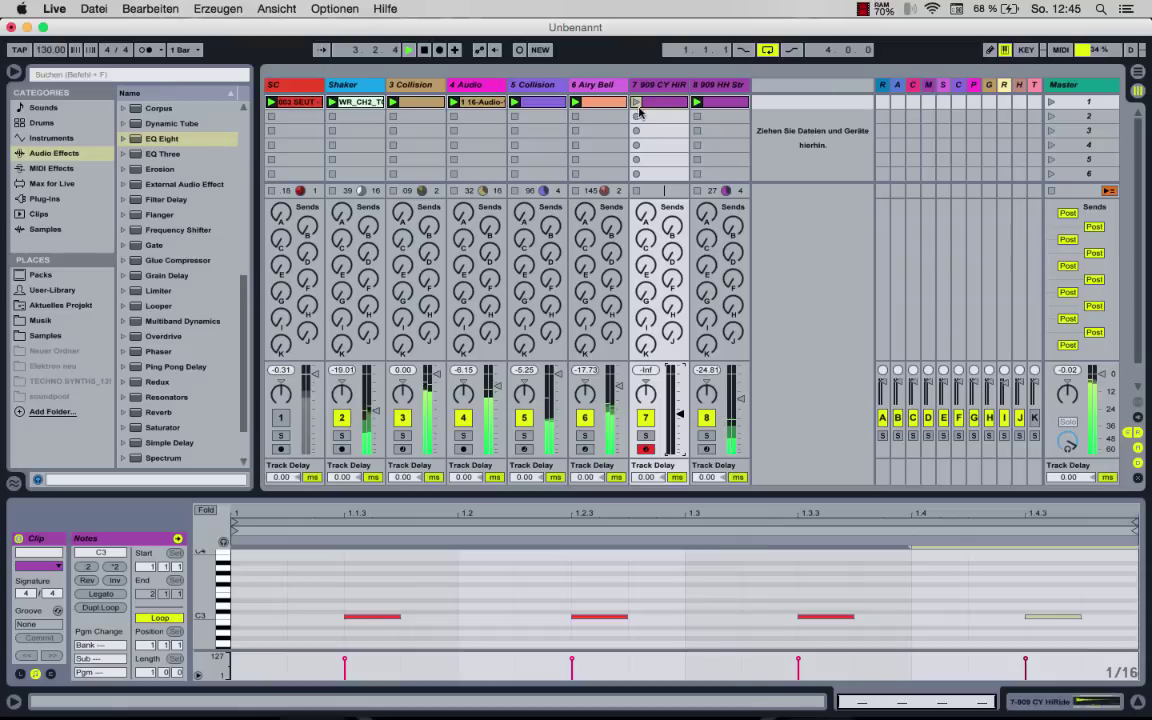
drag(679, 440, 679, 425)
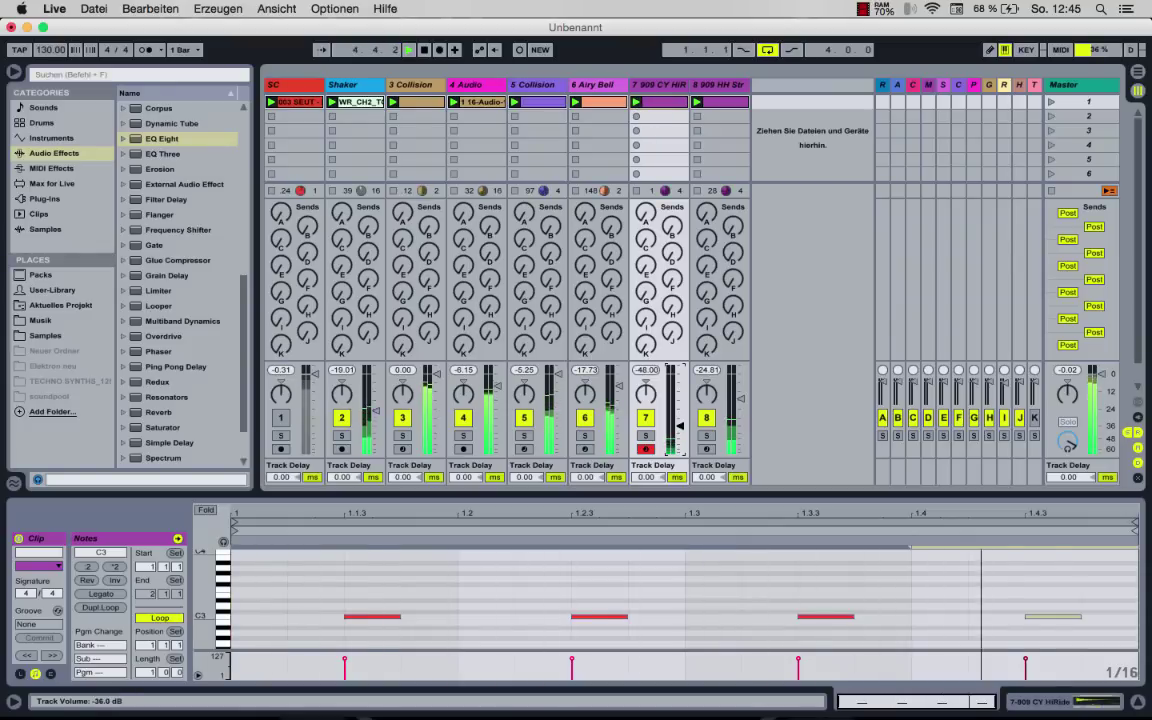
click(659, 85)
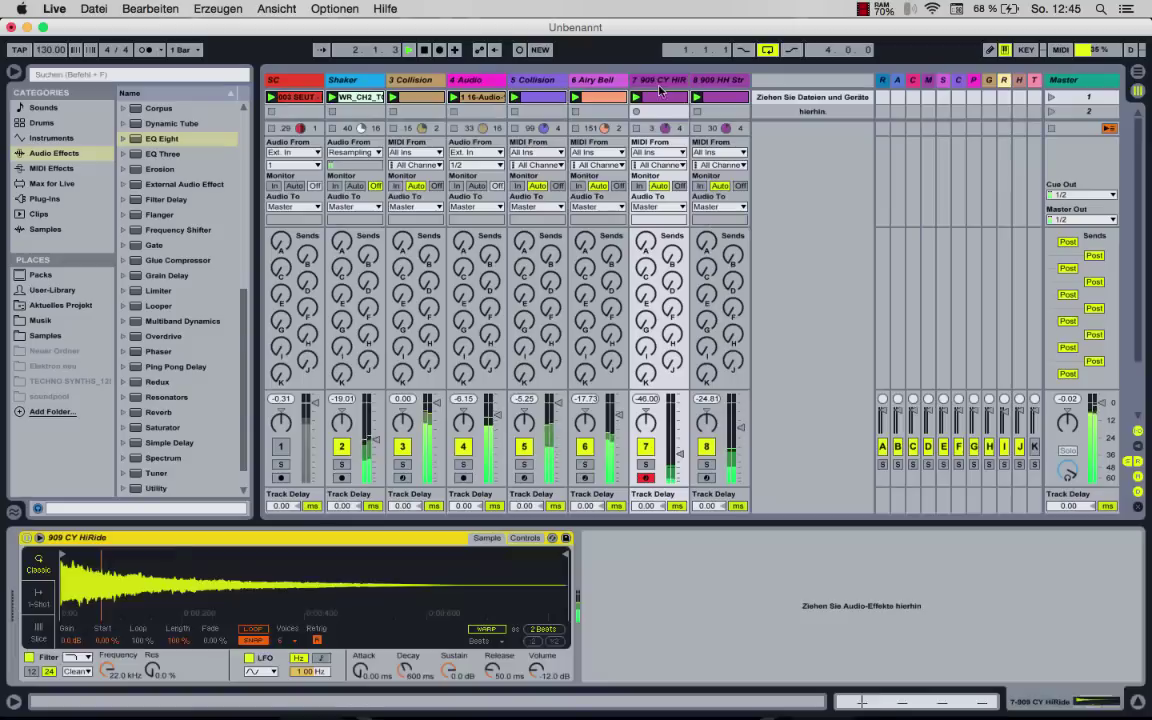
click(497, 672)
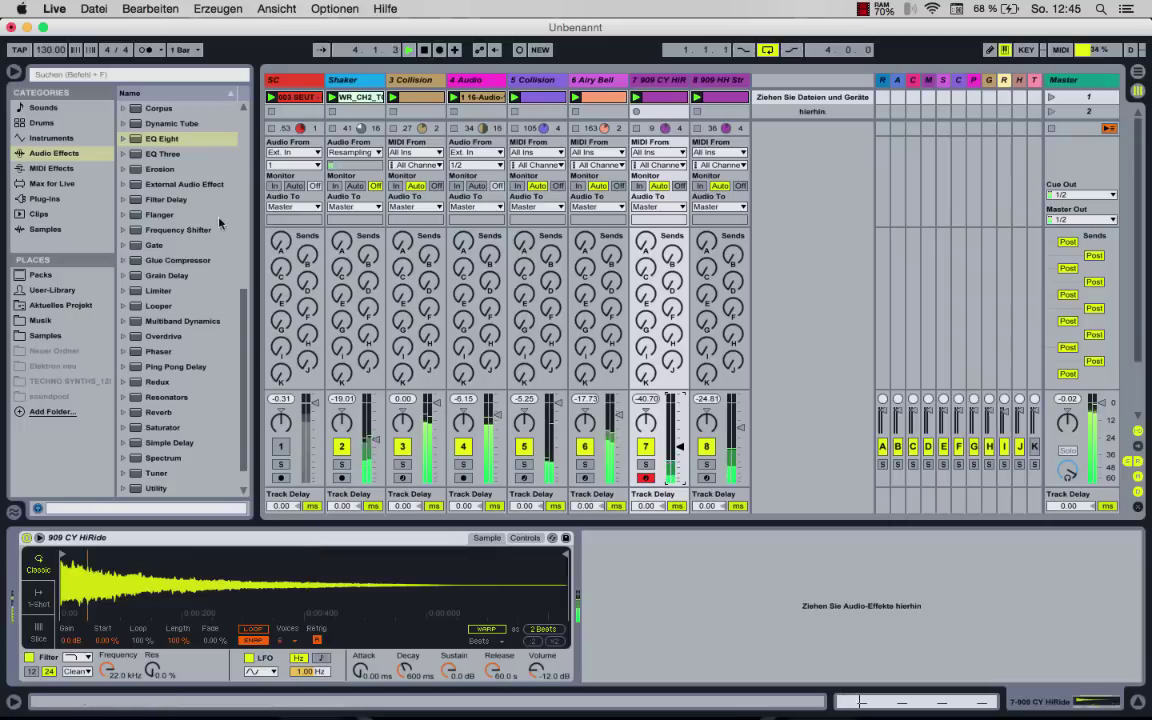
Add EQ Eight to the 909 CY HiRide track with band 3 as a low cut at 984 Hz, and set the track volume to -37.67 dB.
double_click(163, 139)
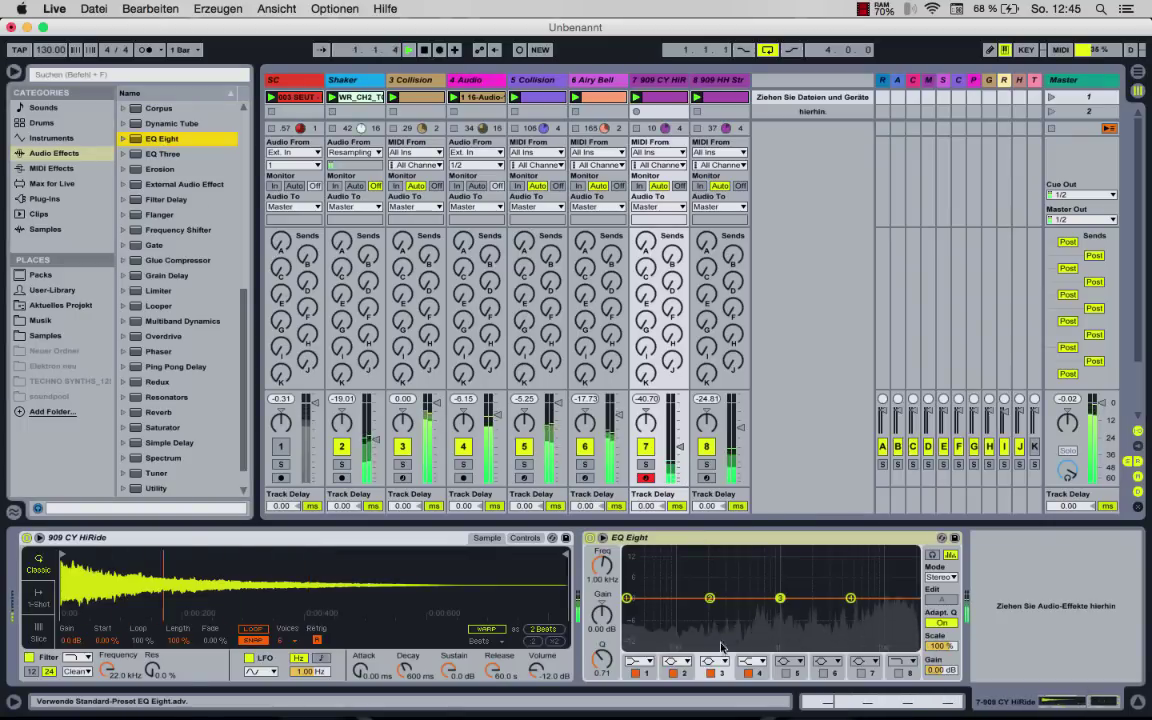
click(727, 661)
click(708, 579)
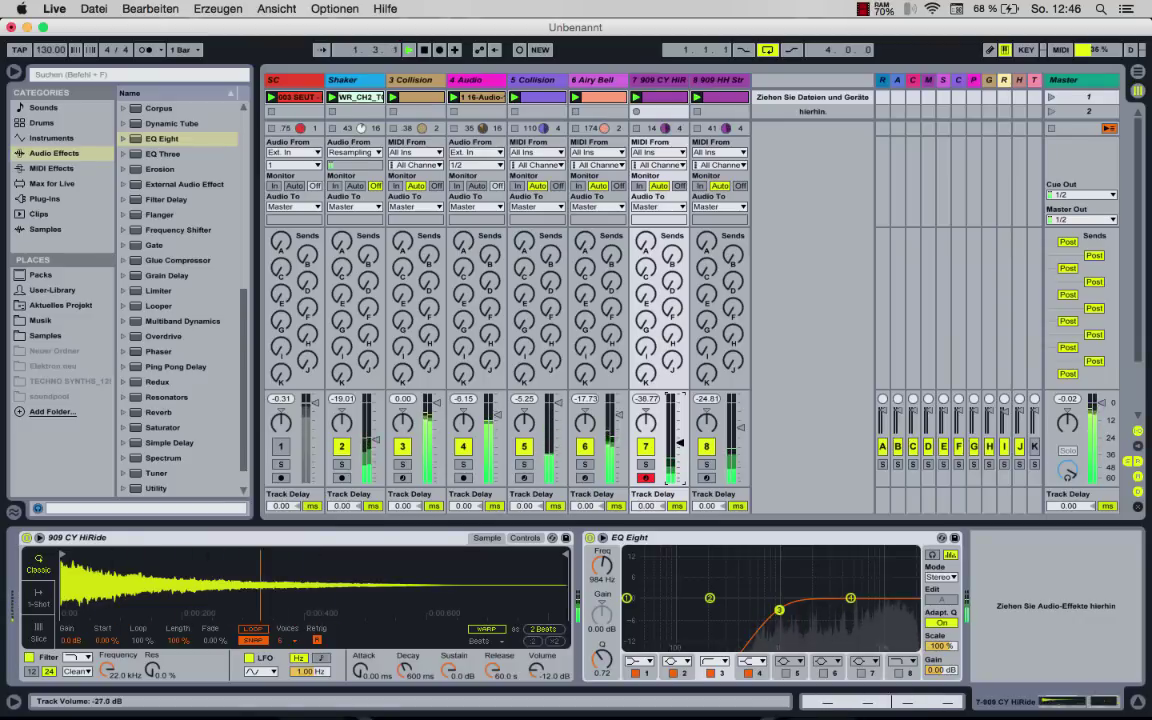
Browse the Samples place to the VVE1 Reverb Athmos samples in the Vee vocals FX folder.
click(52, 138)
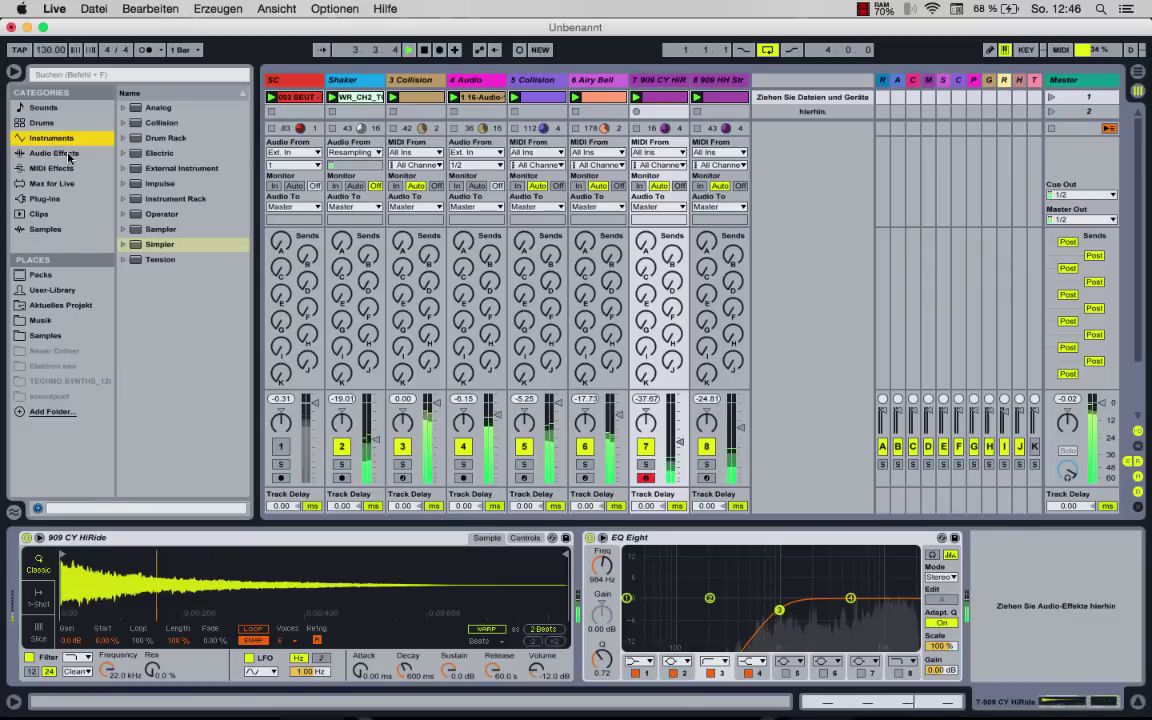
click(44, 336)
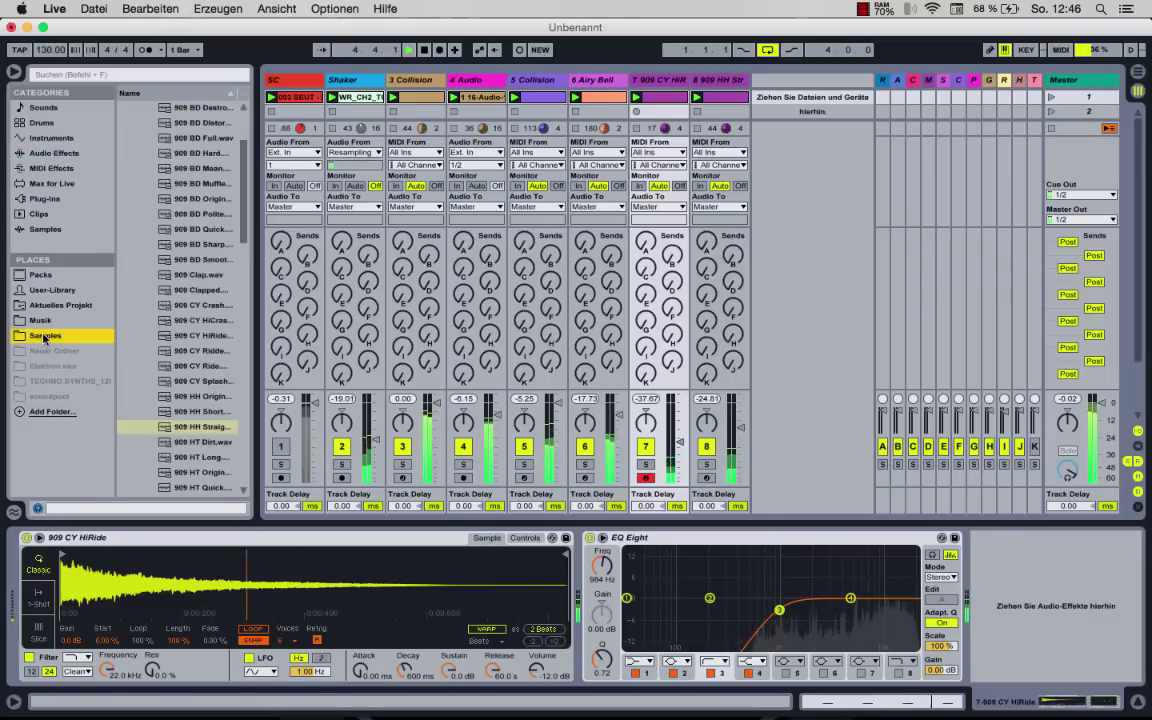
scroll(178, 232, down, 10)
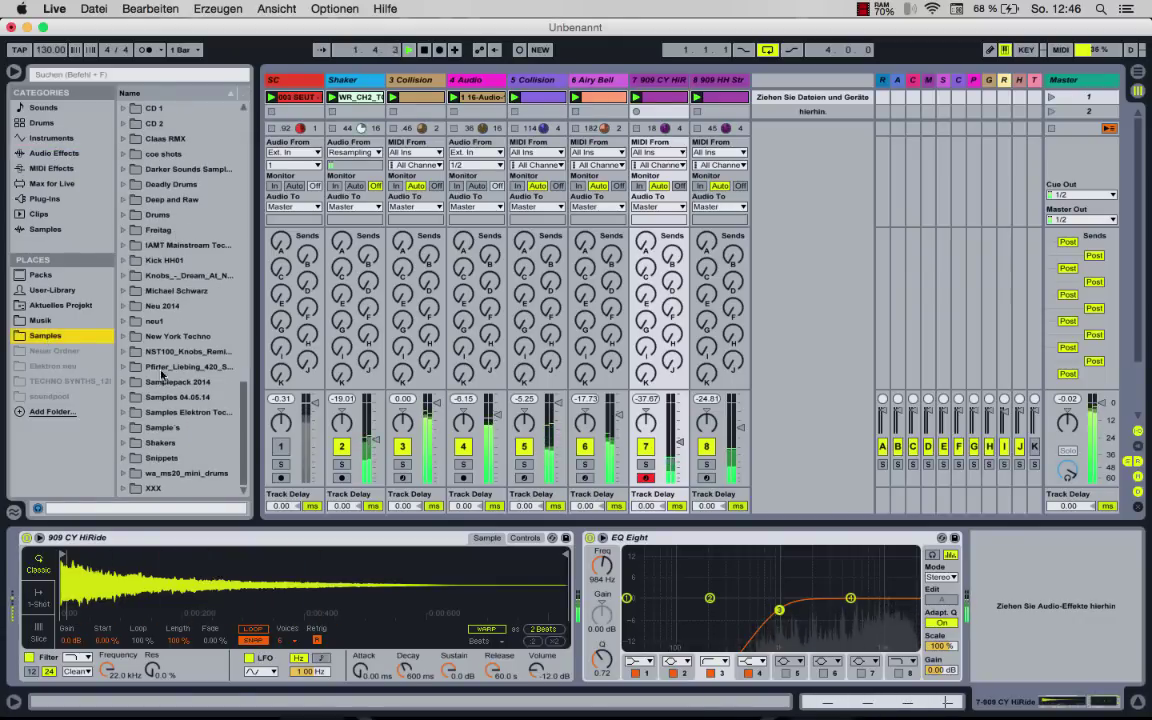
click(147, 440)
scroll(150, 439, down, 5)
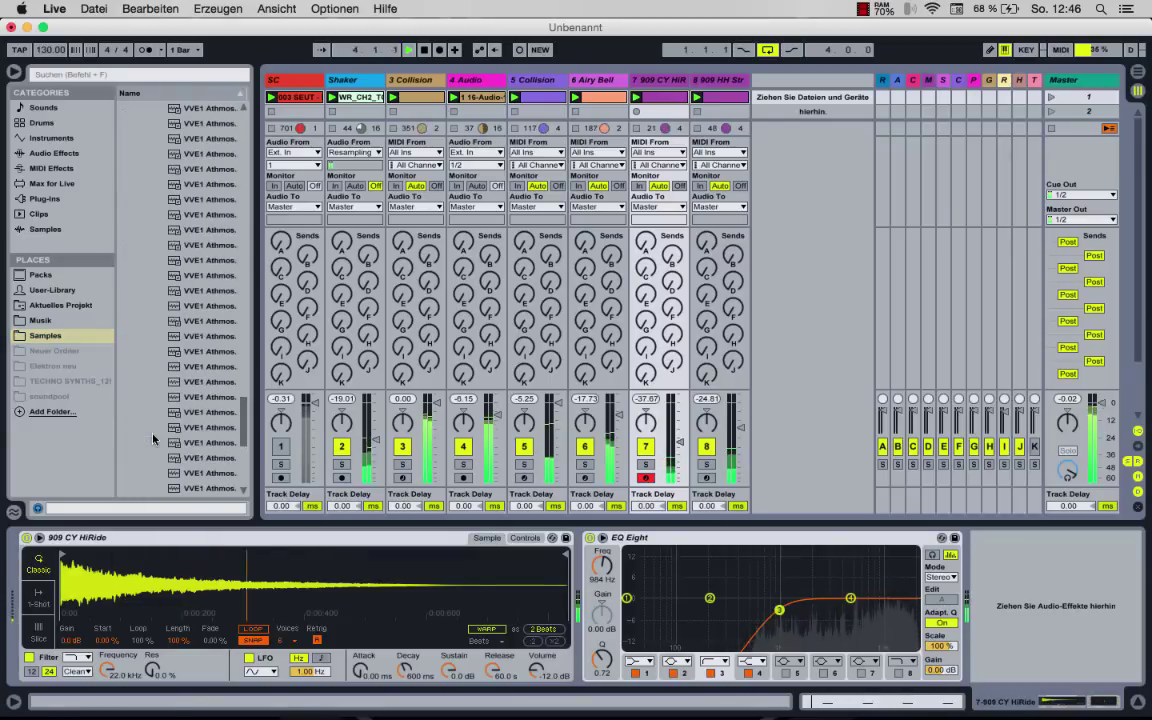
scroll(153, 438, up, 5)
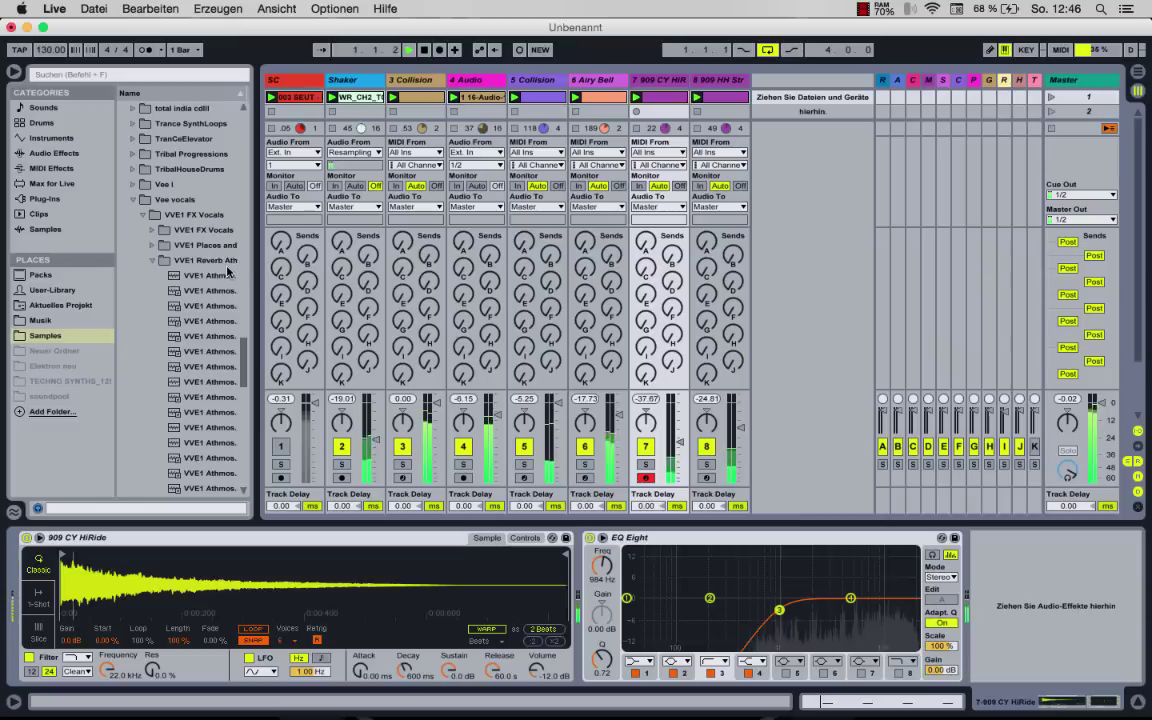
Audition the first five VVE1 Athmospheres samples and place VVE1 Athmospheres 05.wav in the first slot of a new audio track.
click(225, 276)
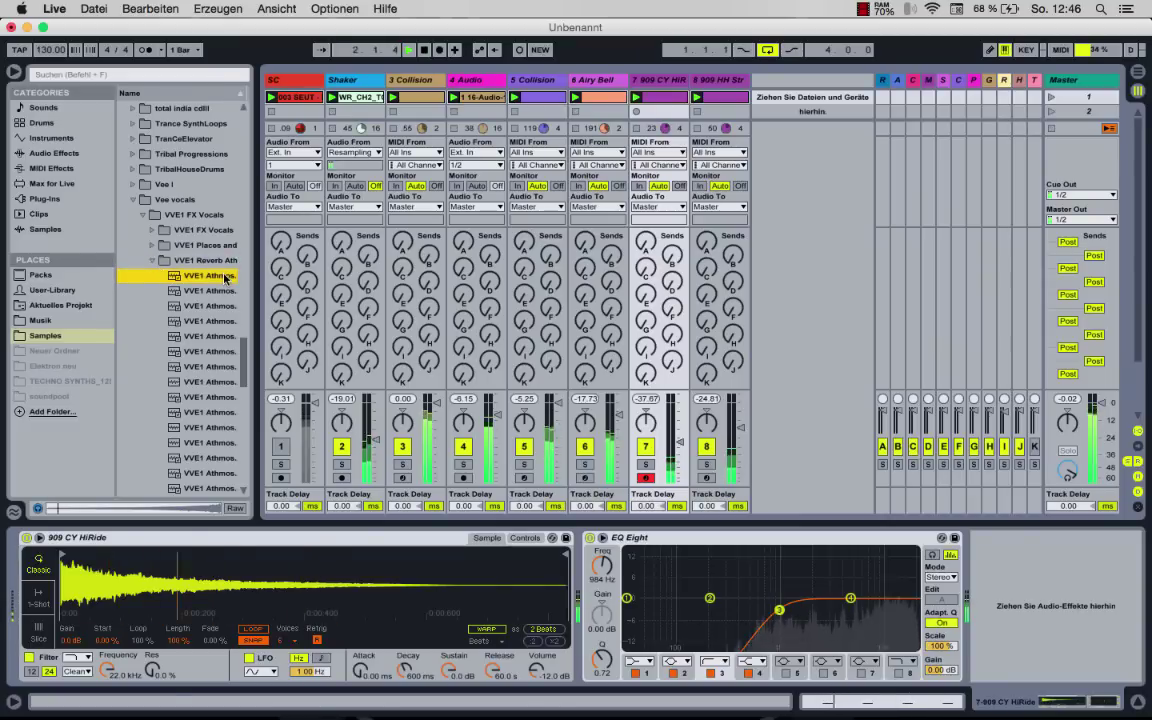
click(221, 289)
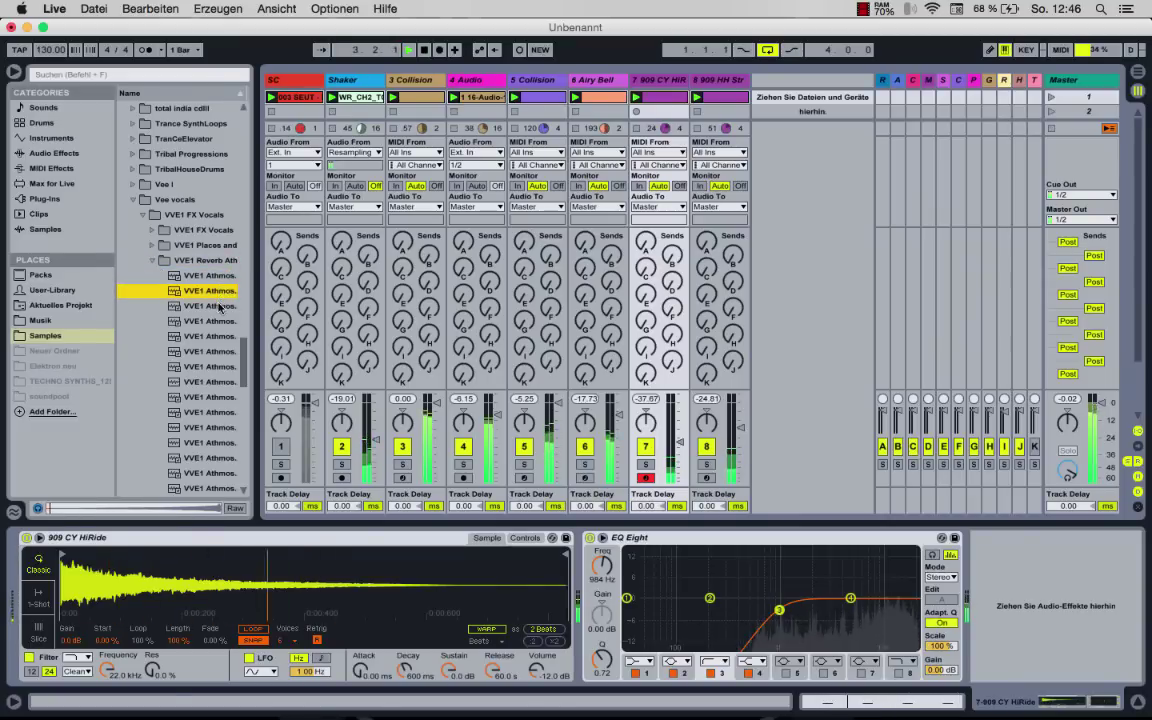
click(220, 306)
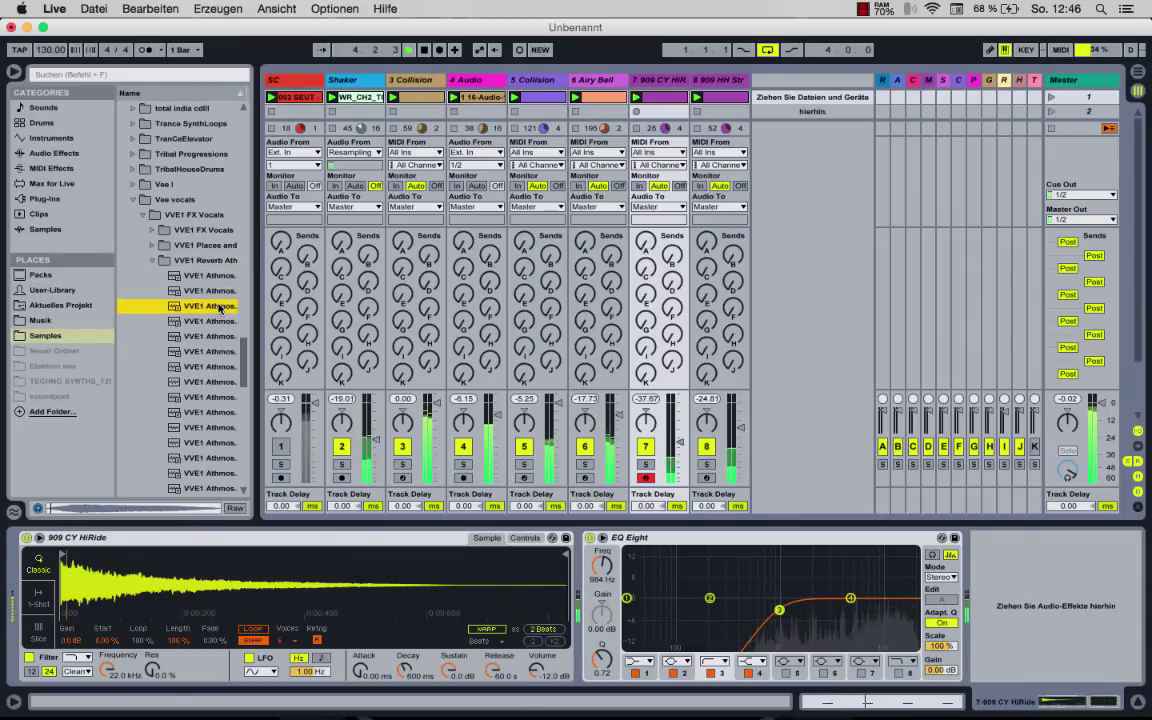
click(214, 321)
click(212, 337)
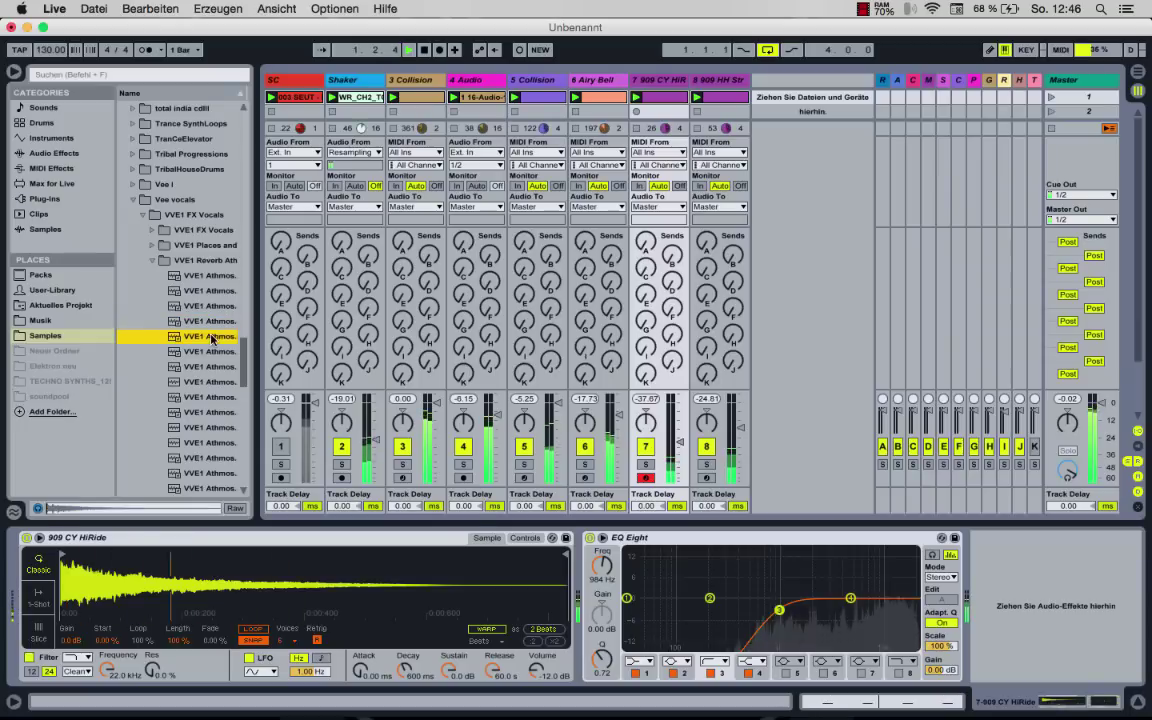
click(725, 97)
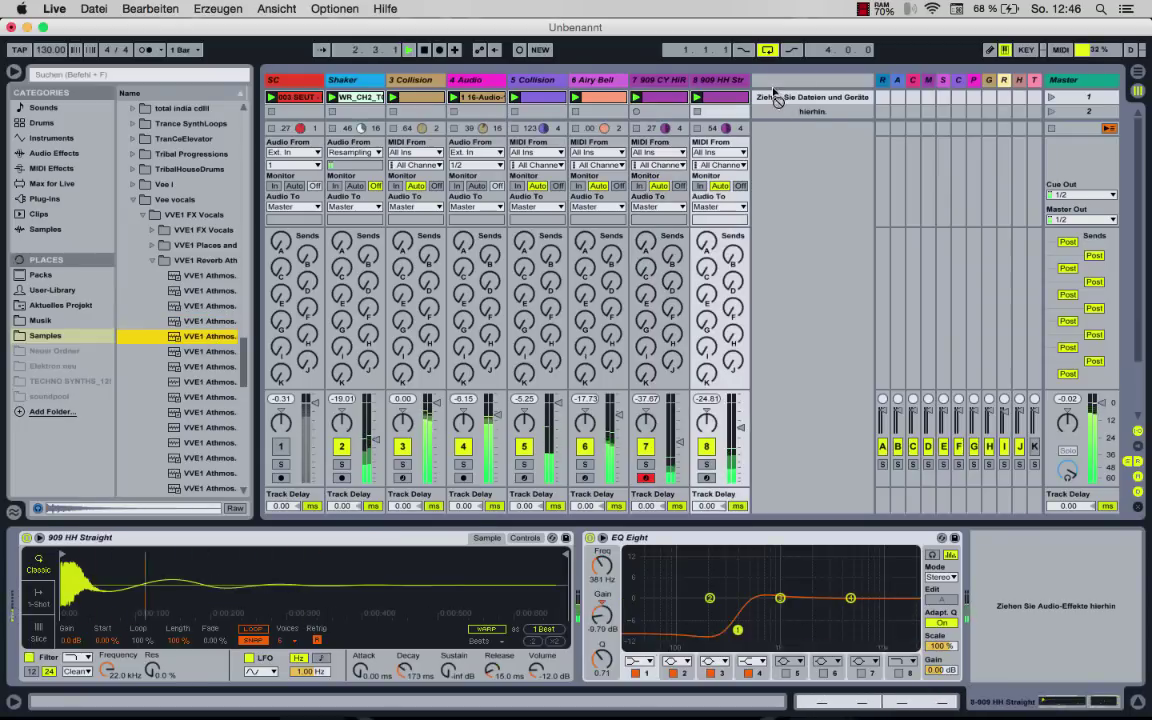
click(214, 337)
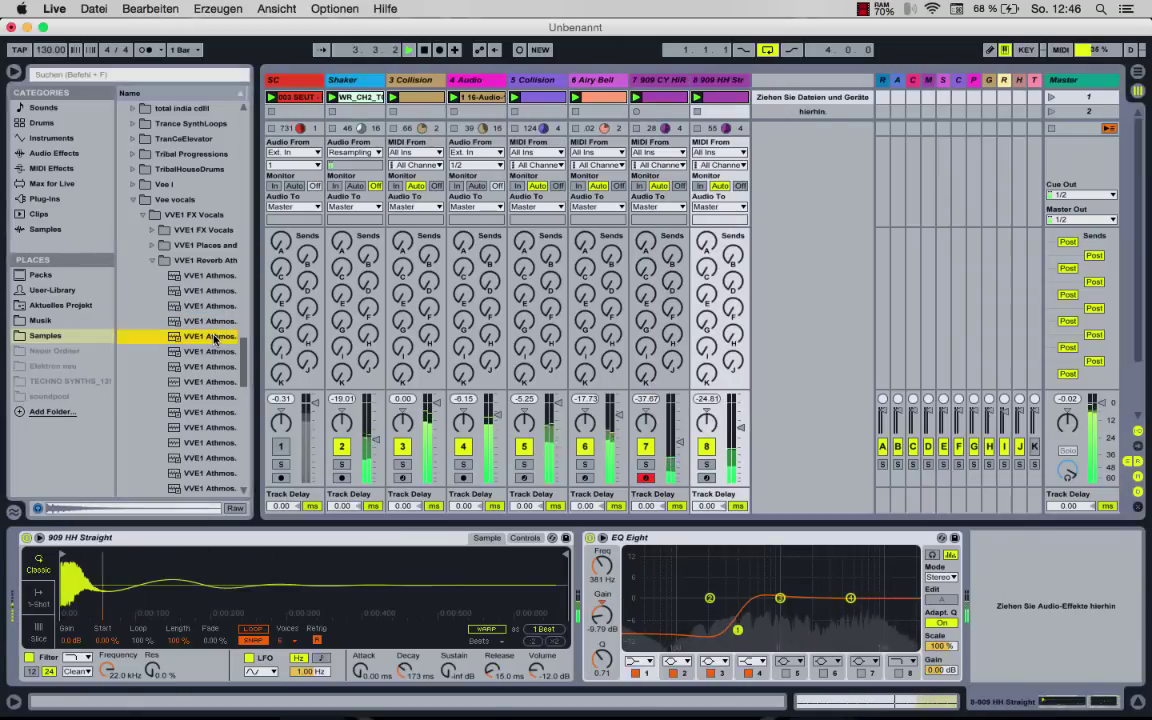
drag(697, 117, 775, 100)
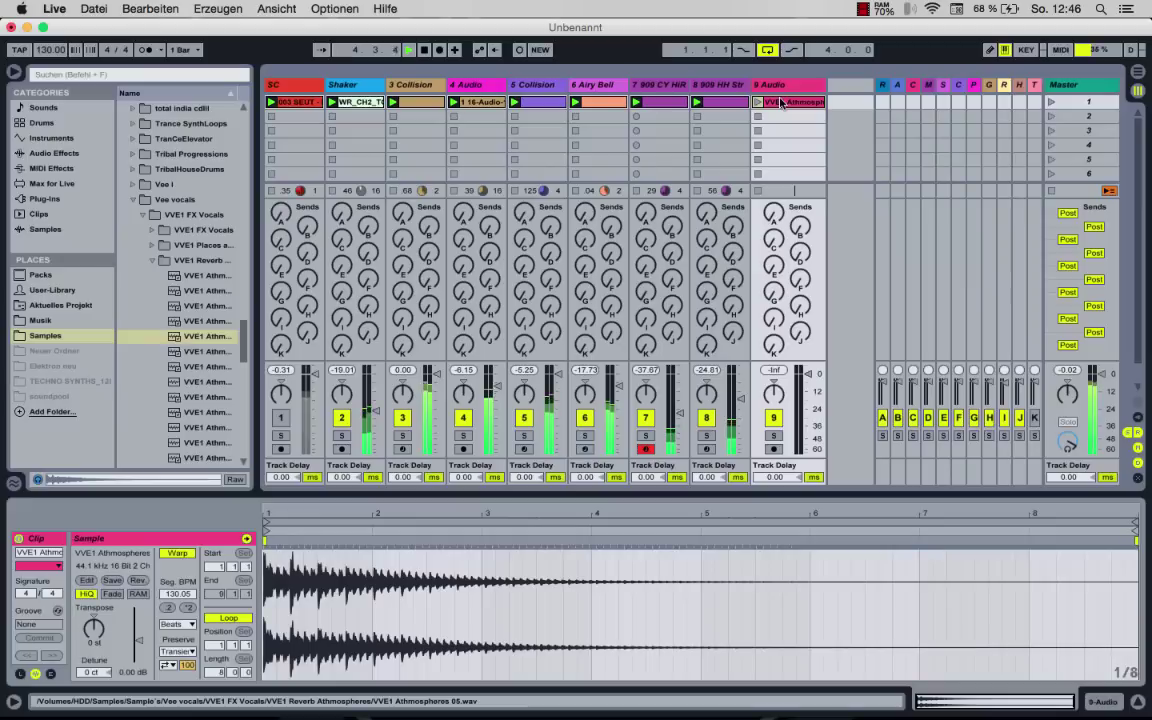
Add EQ Eight to the 9 Audio track and set band 3 as a low cut at 579 Hz.
click(44, 153)
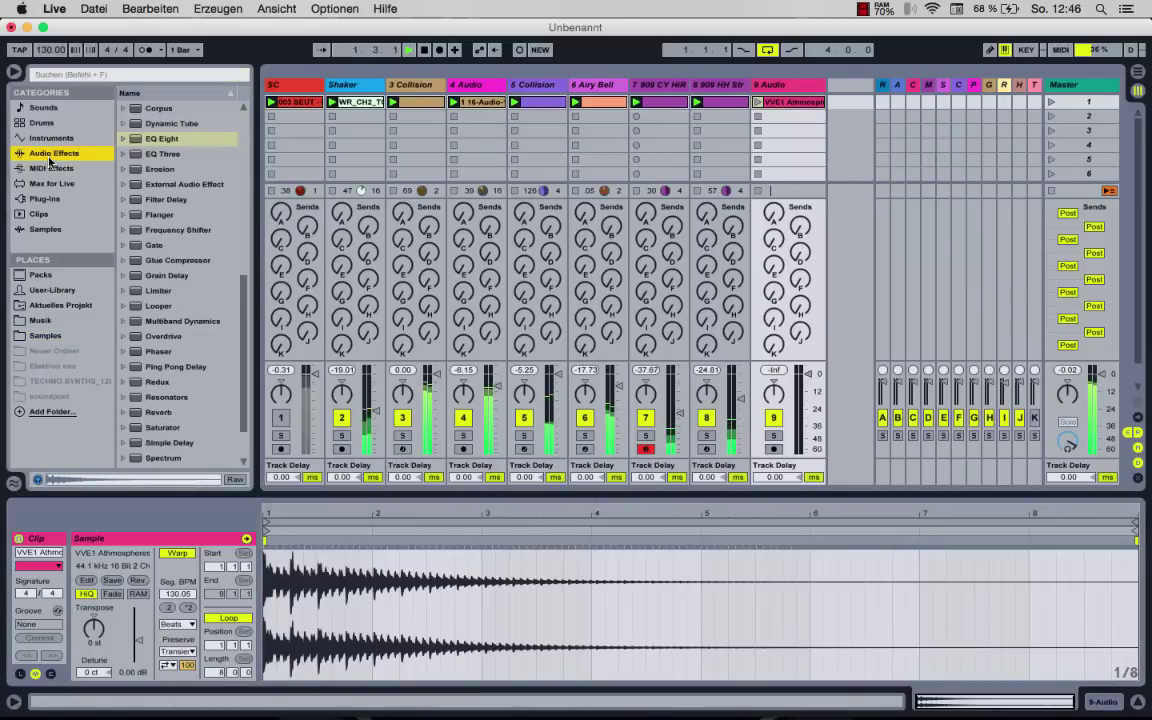
click(165, 139)
drag(167, 139, 250, 615)
click(150, 661)
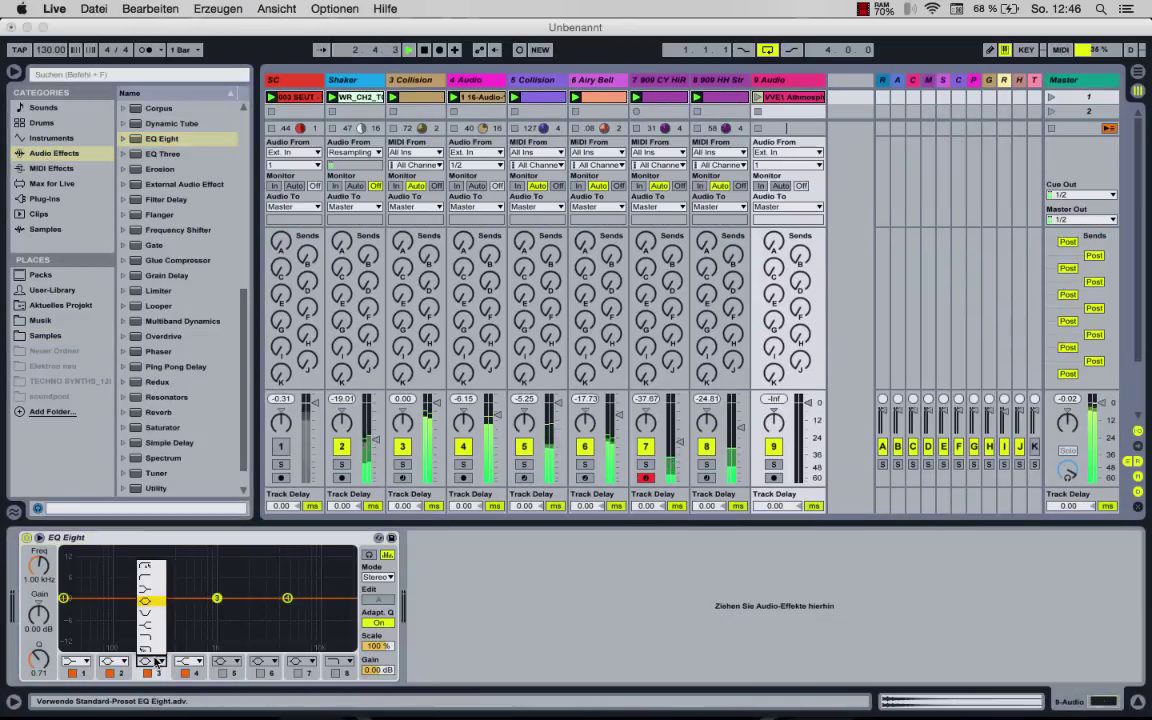
click(142, 525)
mouse_move(216, 610)
mouse_down()
mouse_move(185, 610)
mouse_move(200, 608)
mouse_up()
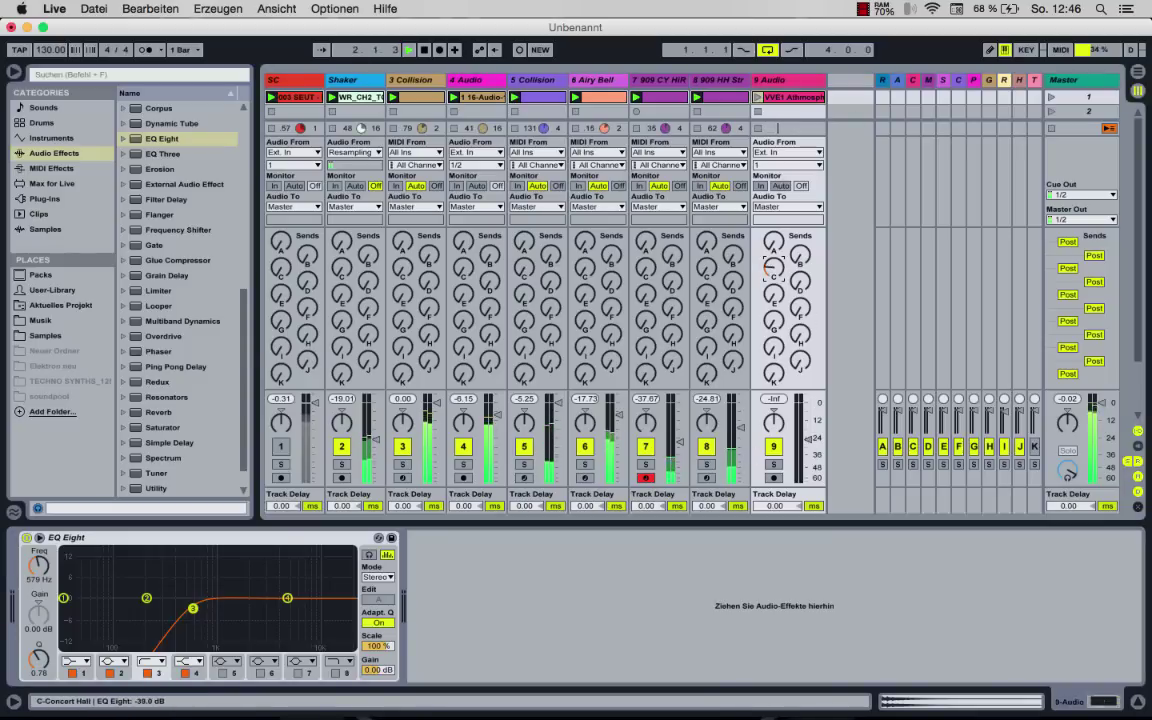
Launch the vocal clip on track 9 with sends A and J raised and the track volume lowered to about -24 dB.
drag(773, 241, 773, 222)
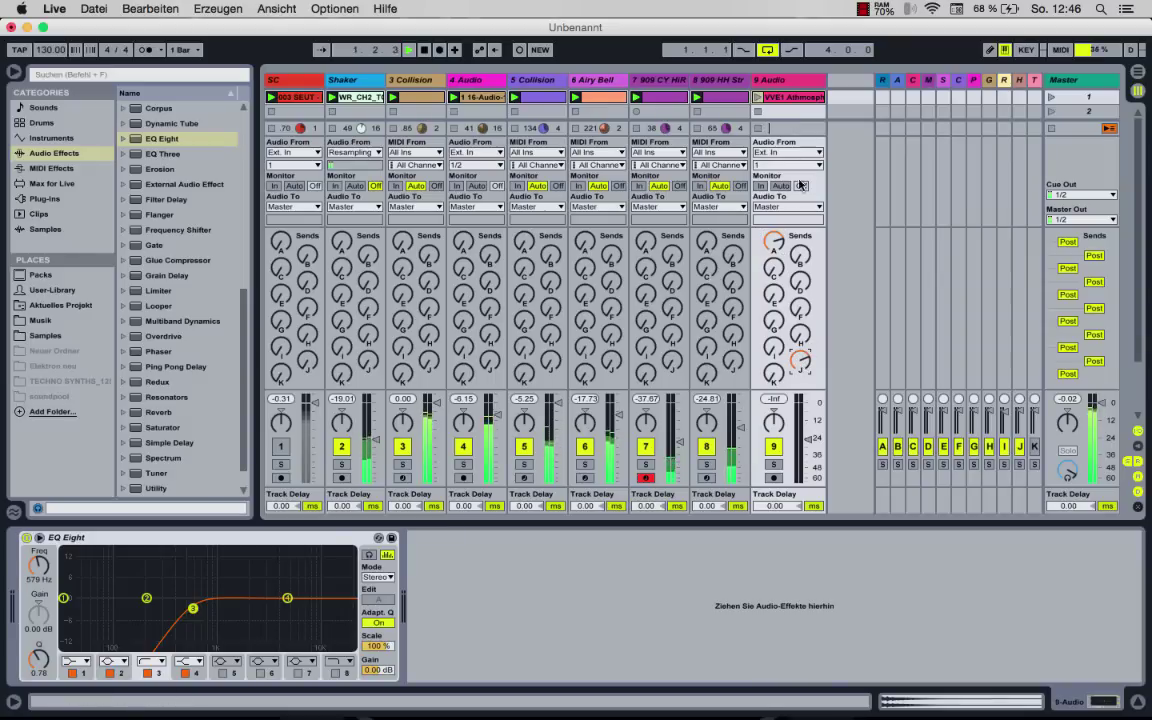
click(758, 97)
drag(812, 478, 817, 438)
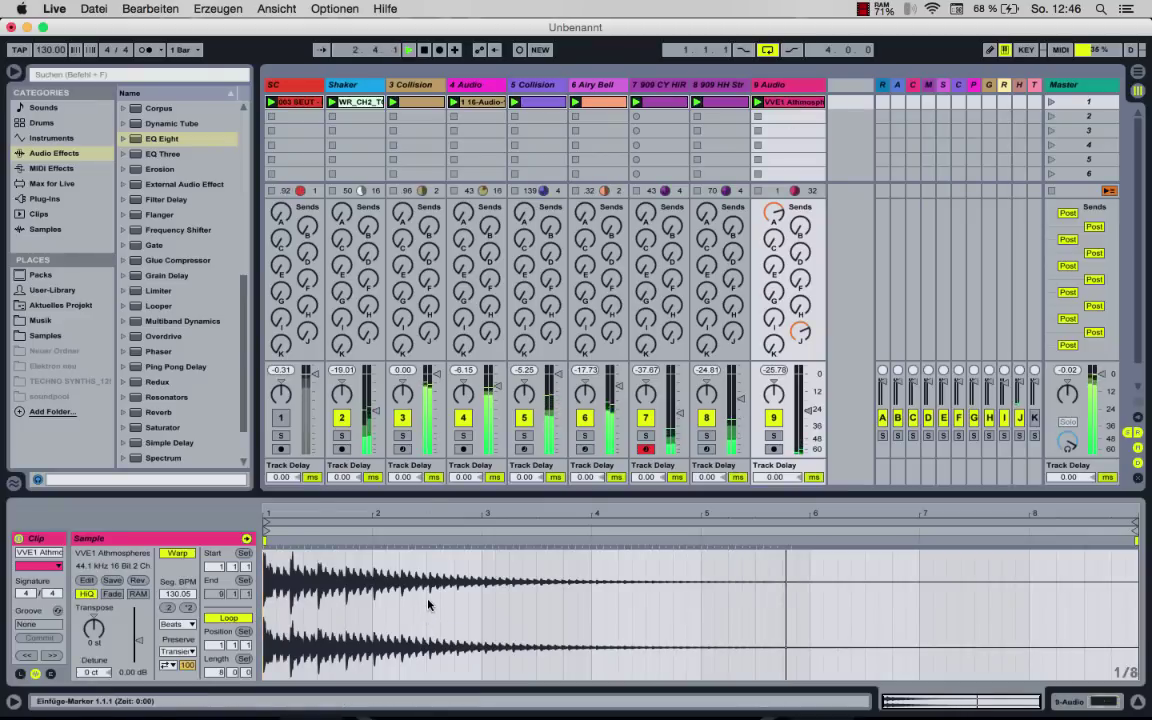
Loop the one-beat section from 2.3.1 to 2.4.1 in the VVE1 Athmospheres clip.
drag(427, 602, 459, 604)
key(super+l)
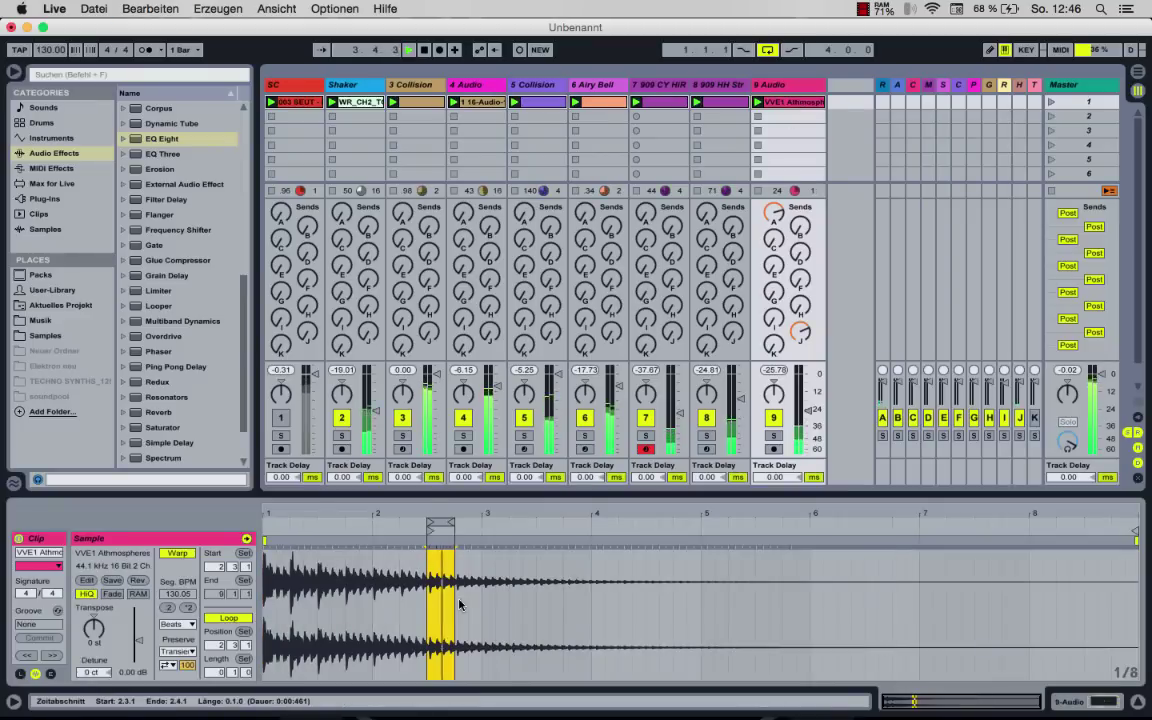
Boost band 2 of track 9's EQ Eight by 9.30 dB at 1.00 kHz with a Q of 3.28.
click(797, 92)
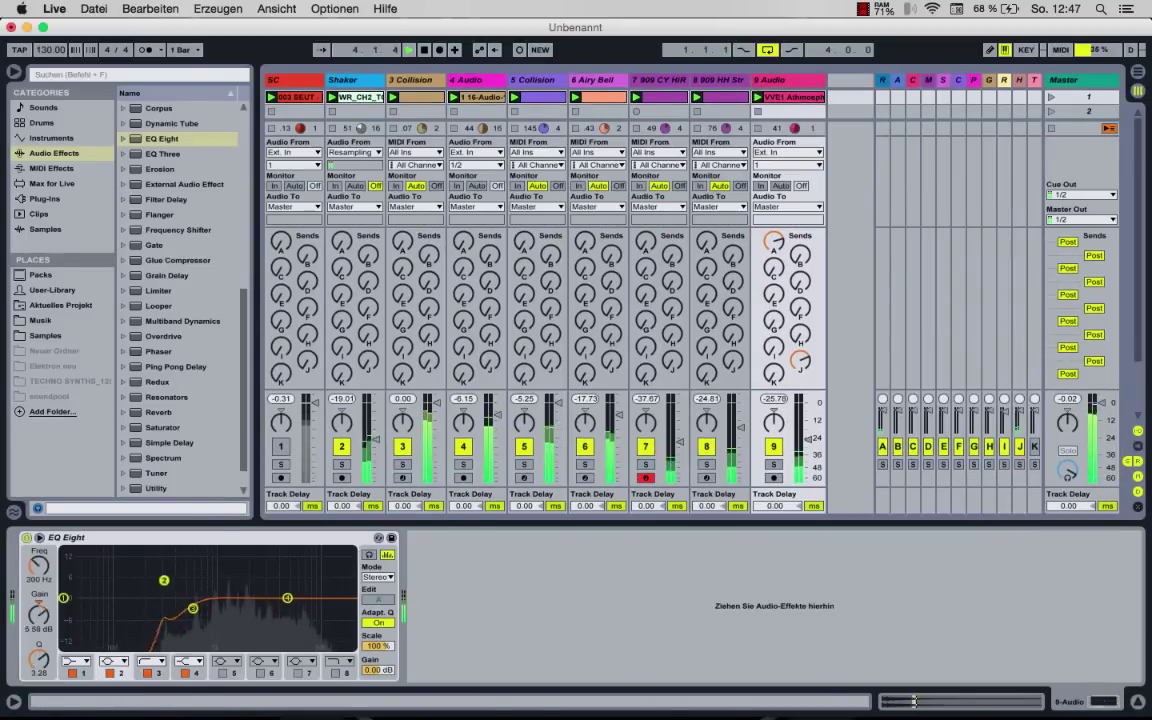
drag(164, 580, 229, 552)
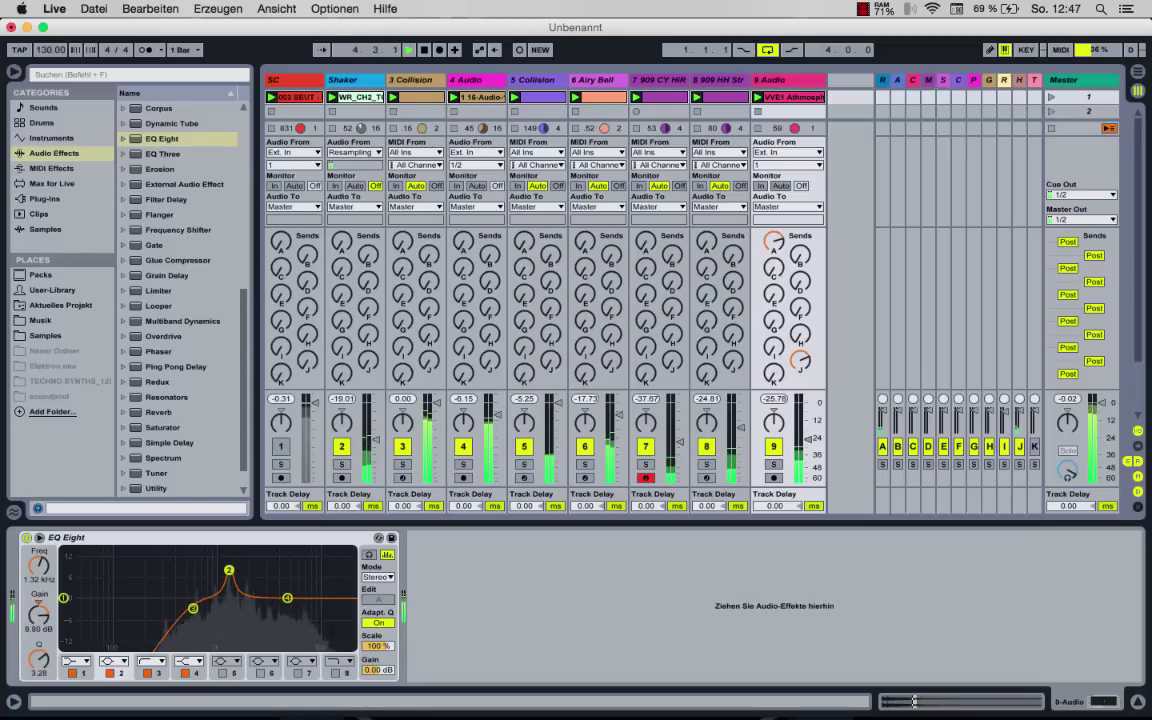
drag(229, 570, 218, 569)
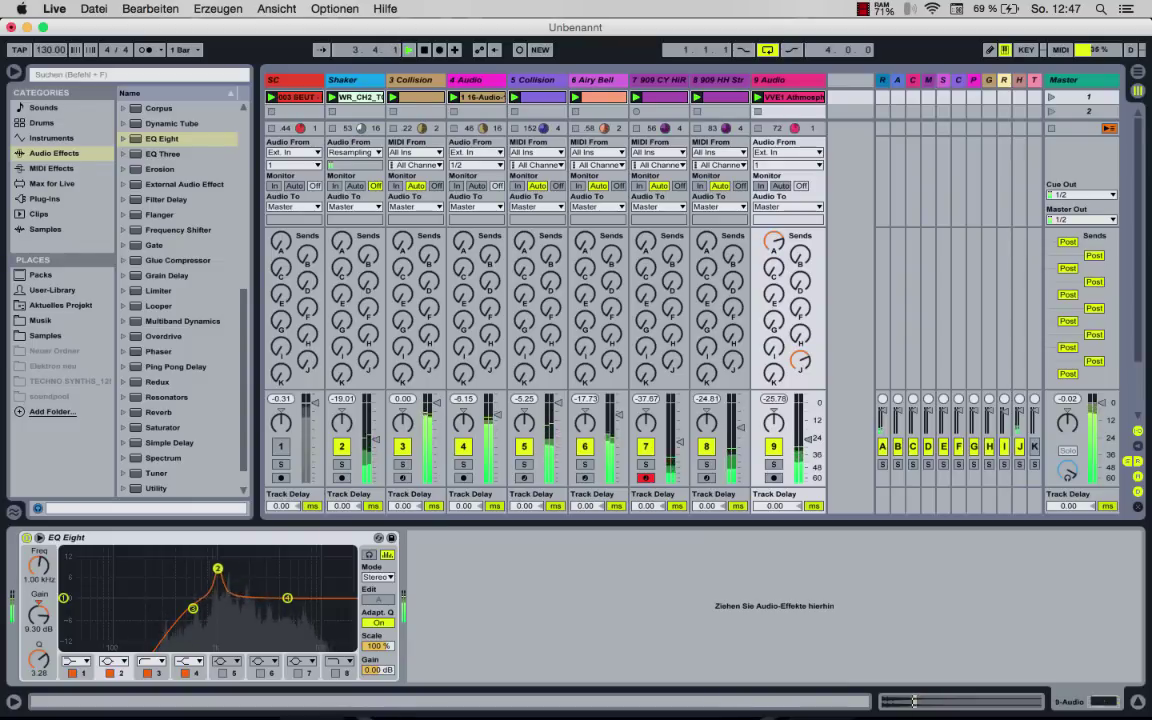
Show the vocal clip's envelopes, unlink the EQ Eight band 2 resonance envelope and set its loop length to 8 bars.
click(806, 100)
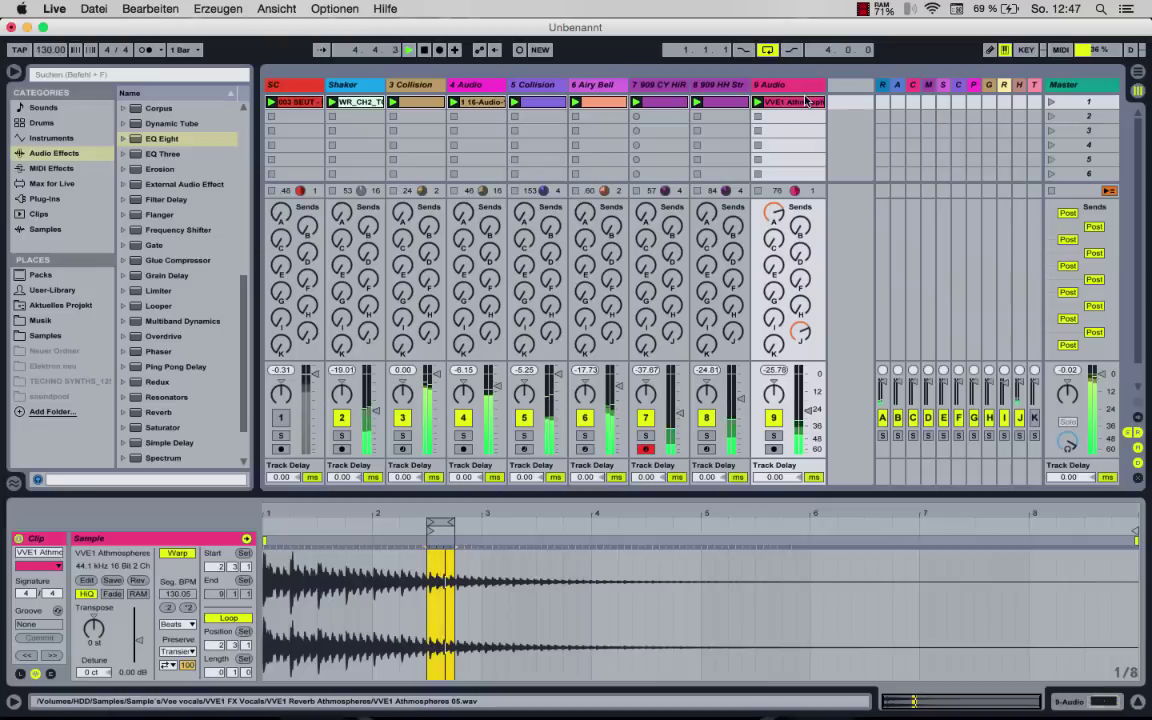
click(50, 674)
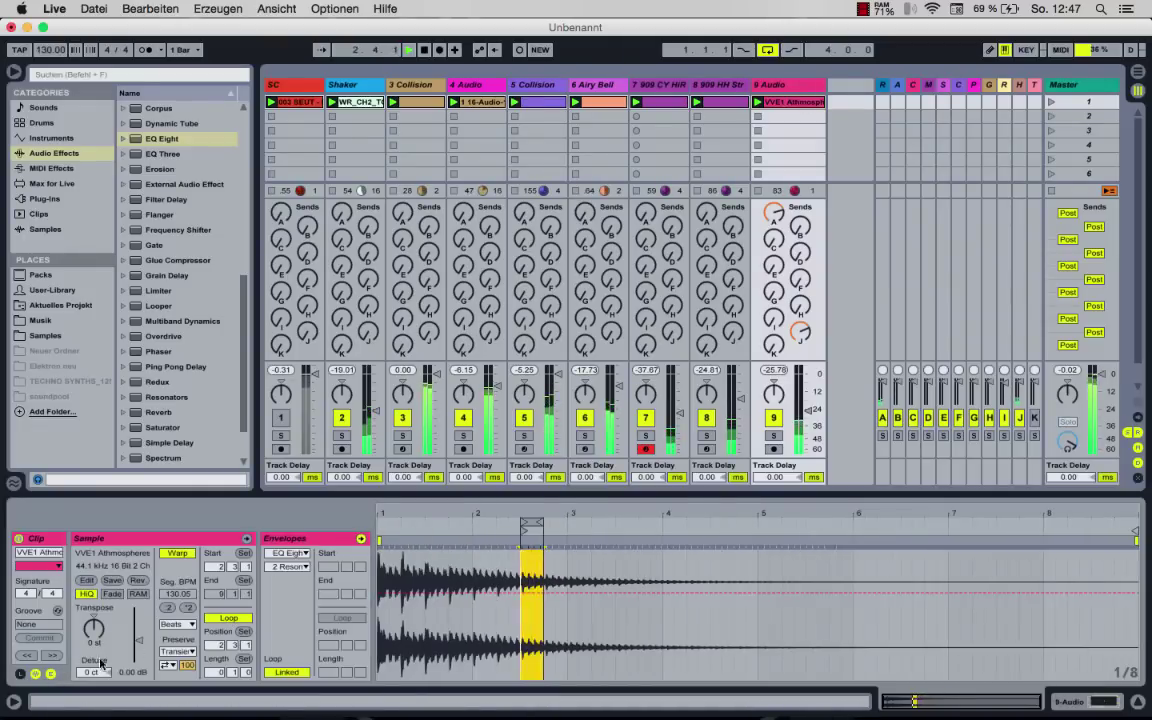
click(299, 672)
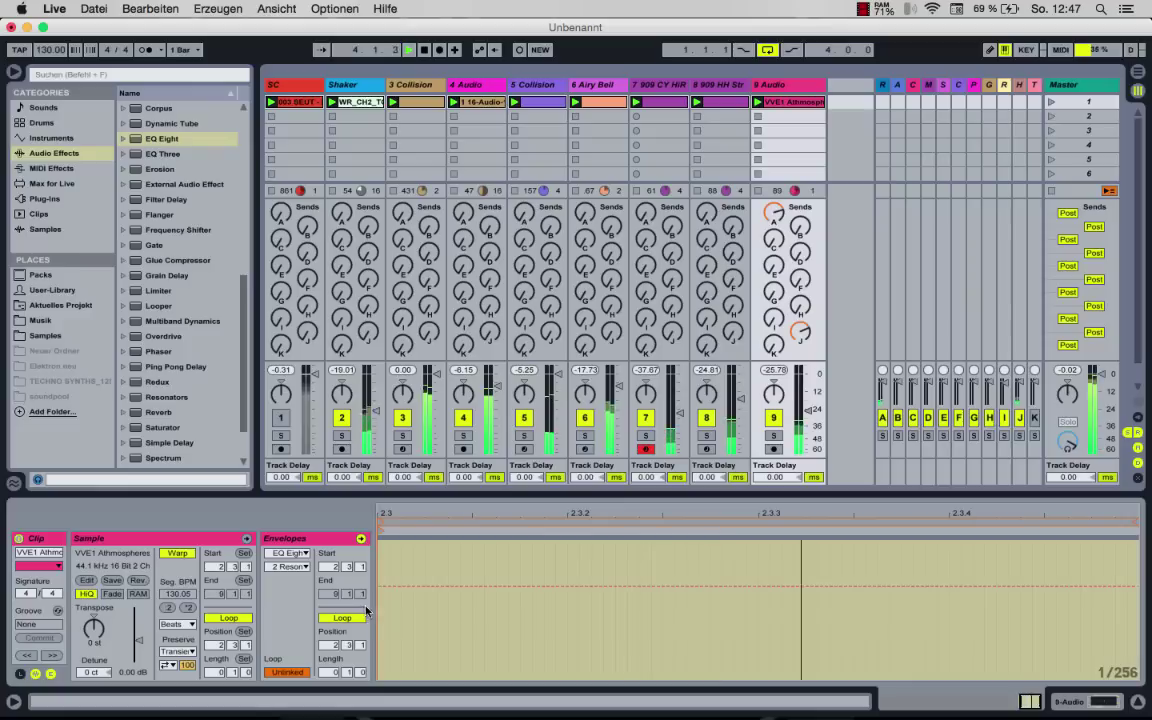
mouse_move(342, 676)
mouse_down()
mouse_move(342, 656)
mouse_move(347, 680)
mouse_up()
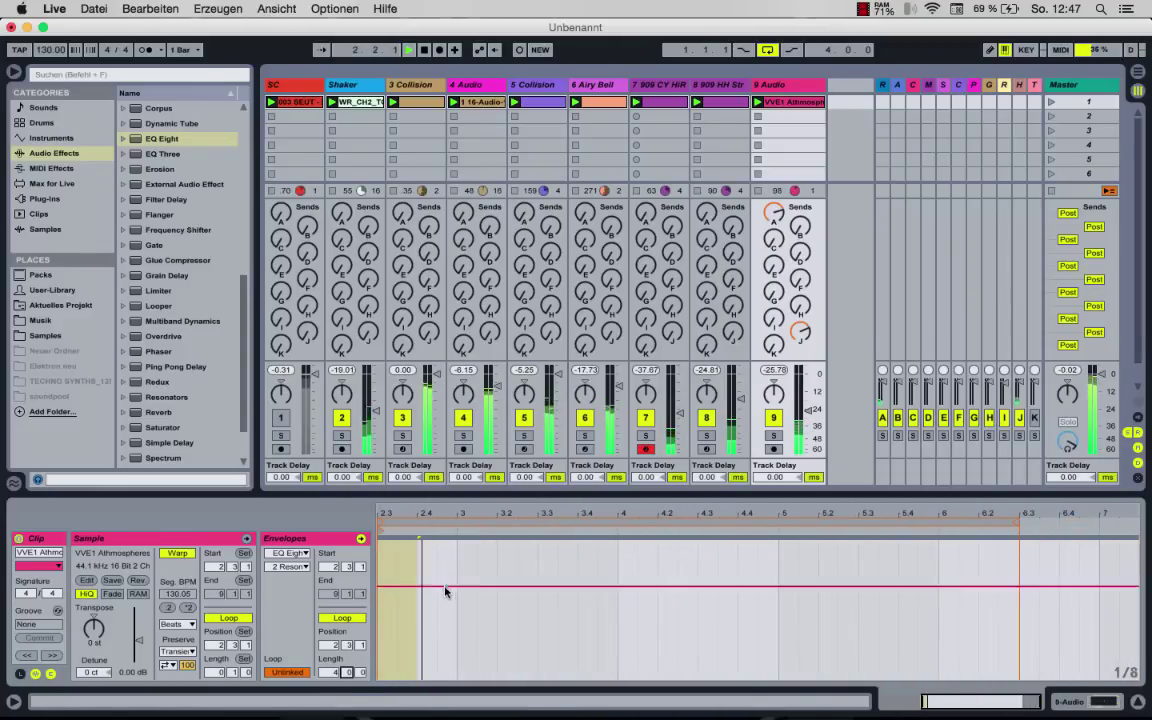
click(329, 672)
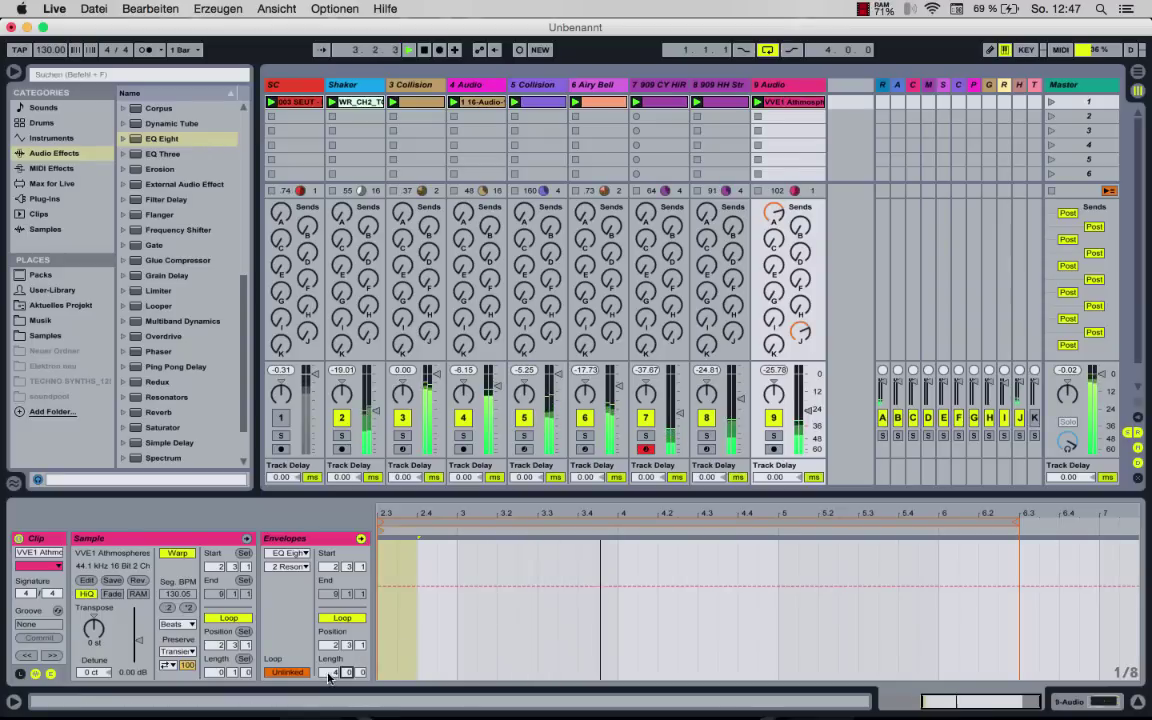
drag(329, 678, 329, 660)
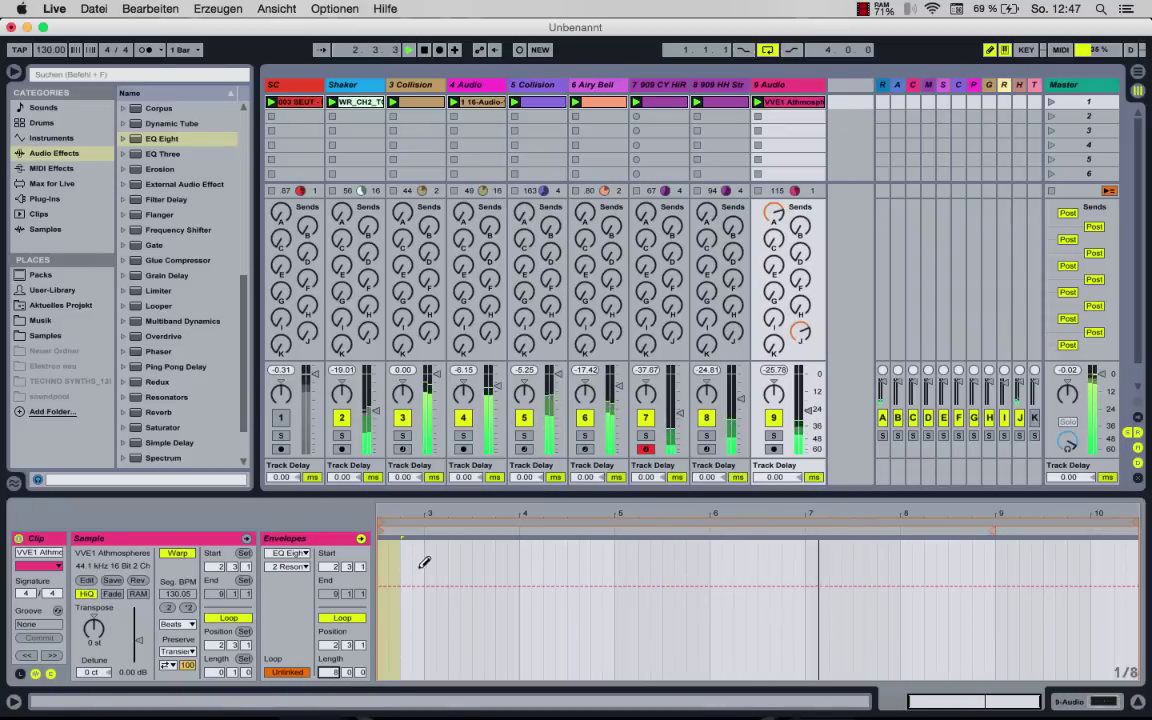
click(764, 564)
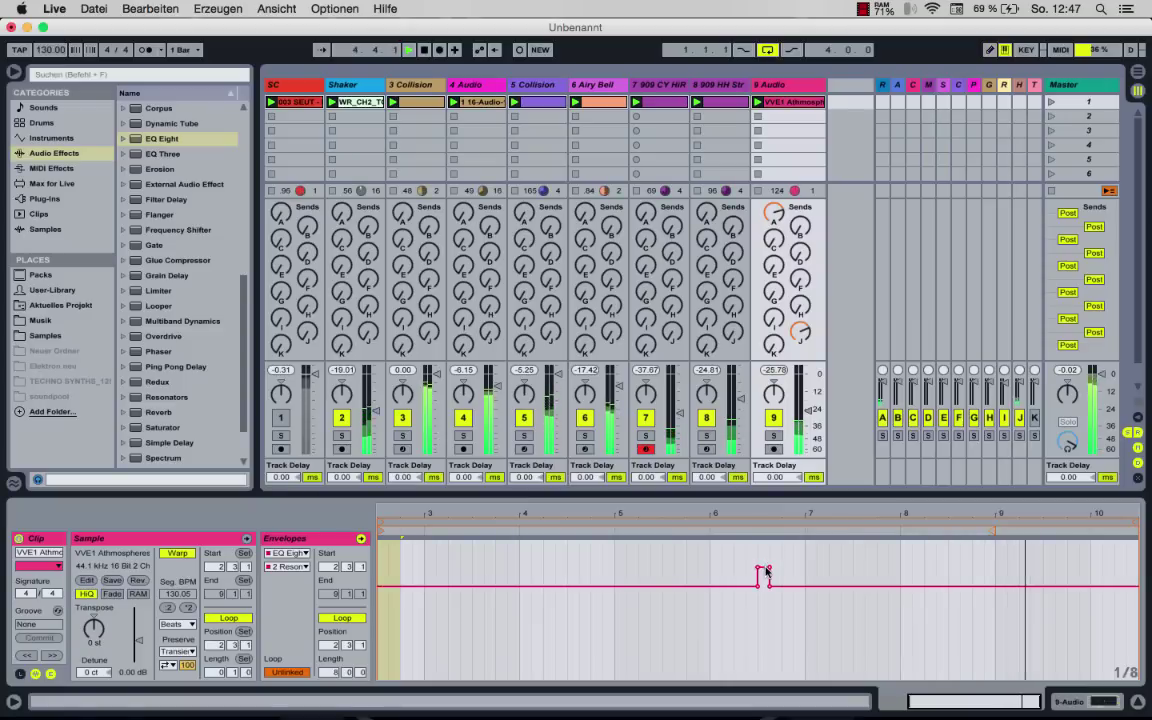
drag(772, 588, 772, 571)
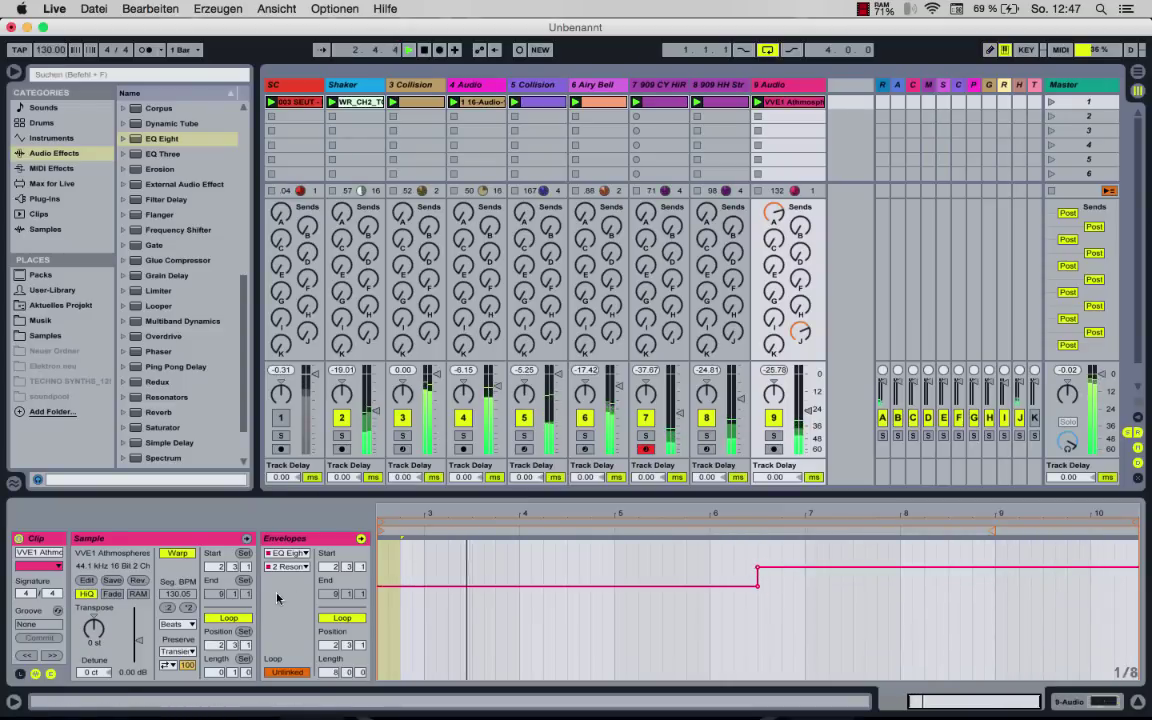
key(super+z)
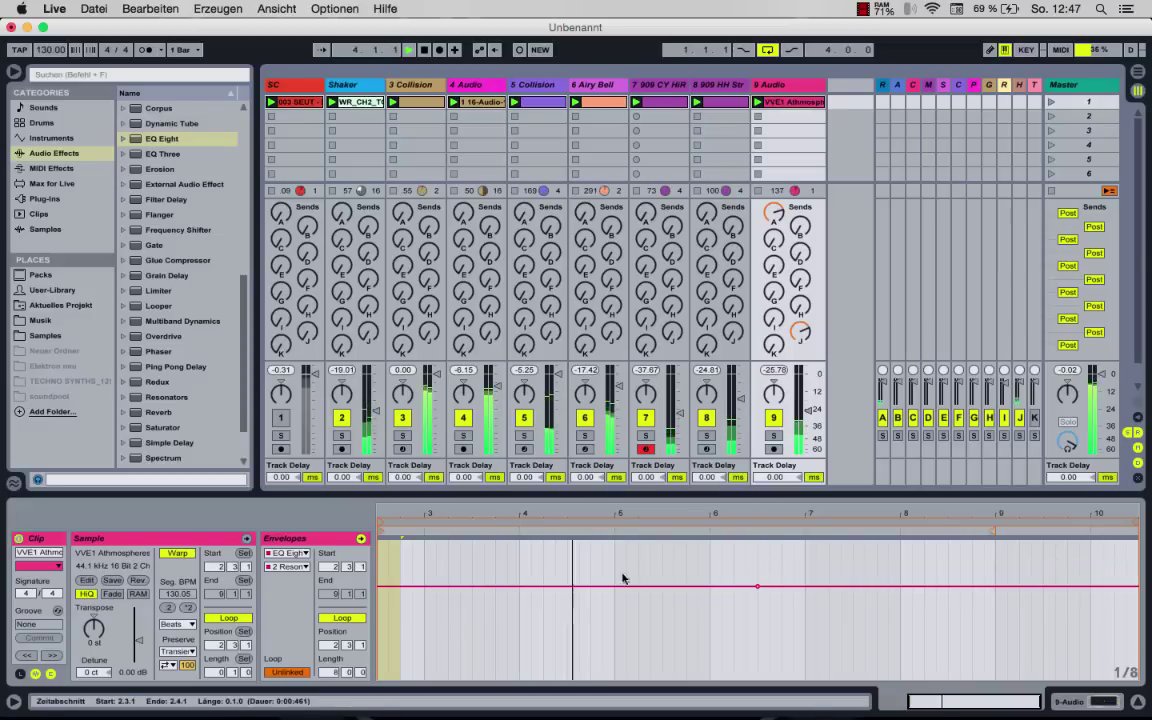
Unlink the clip's EQ Eight band 2 frequency envelope over an 8-bar loop and raise it to 1.65 kHz from position 6.3 onward.
click(288, 567)
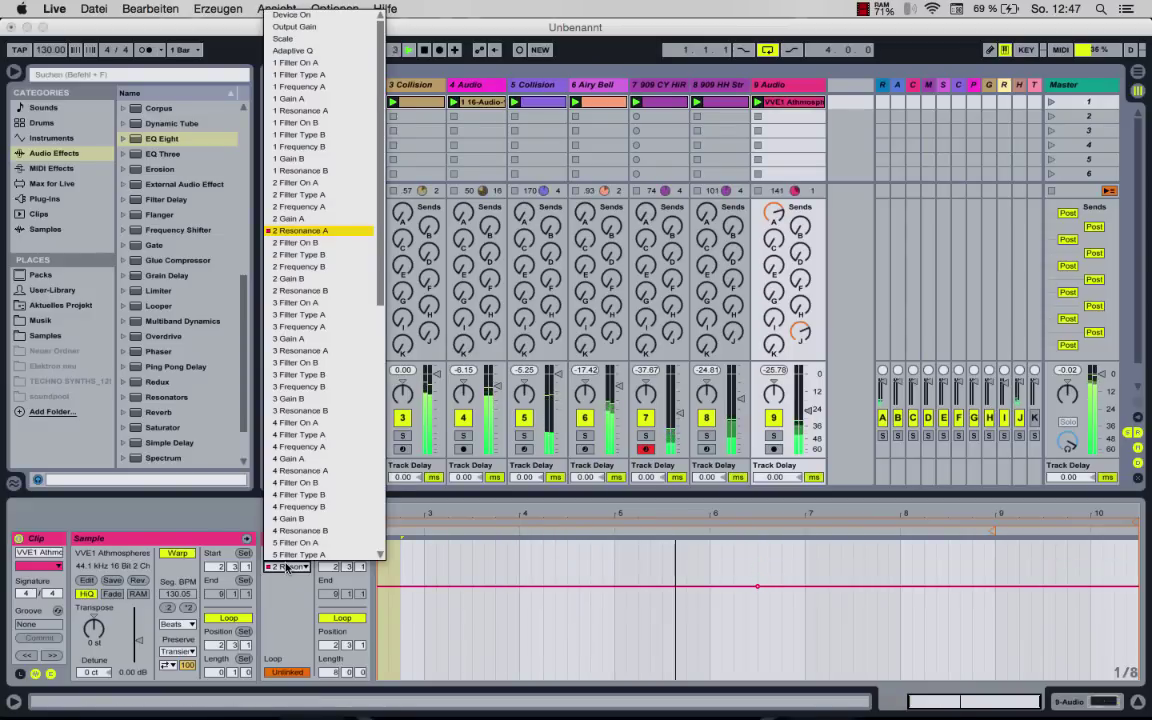
click(288, 567)
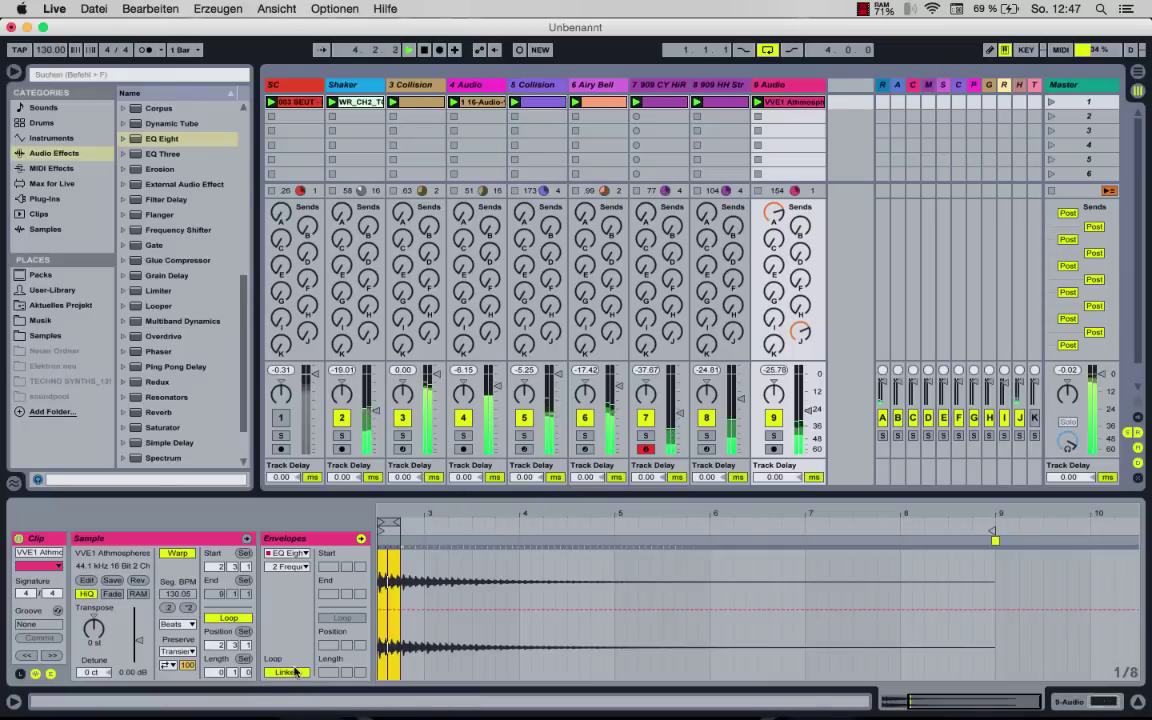
click(296, 672)
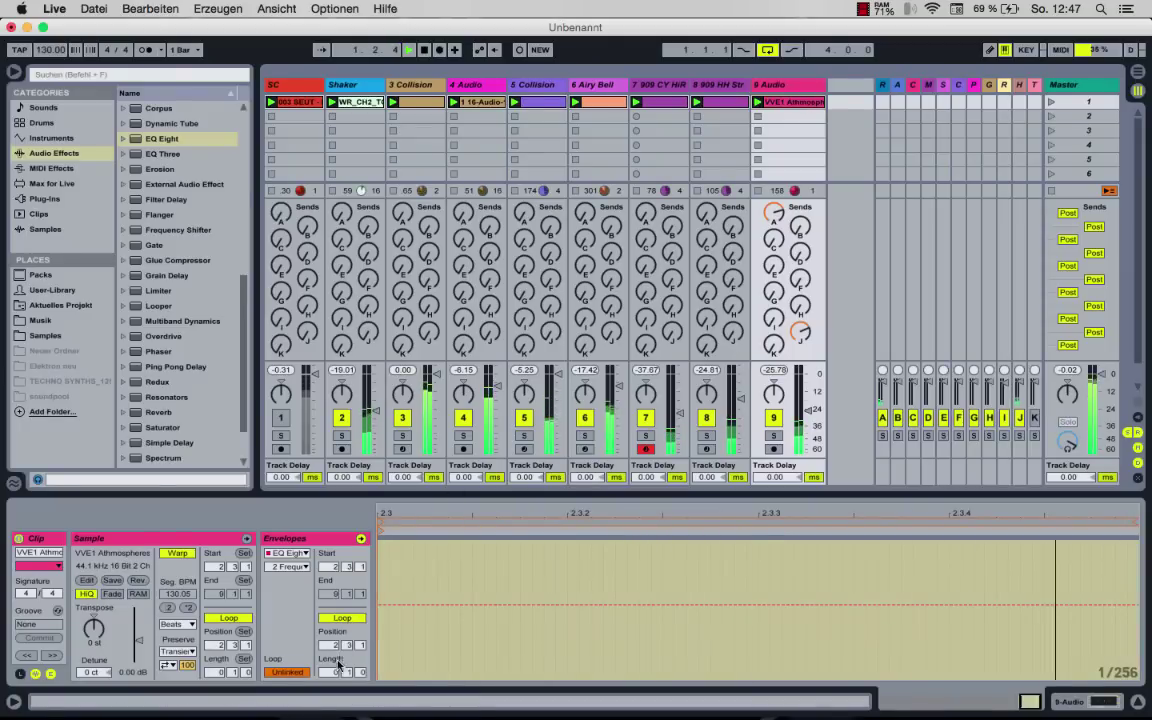
drag(338, 667, 332, 678)
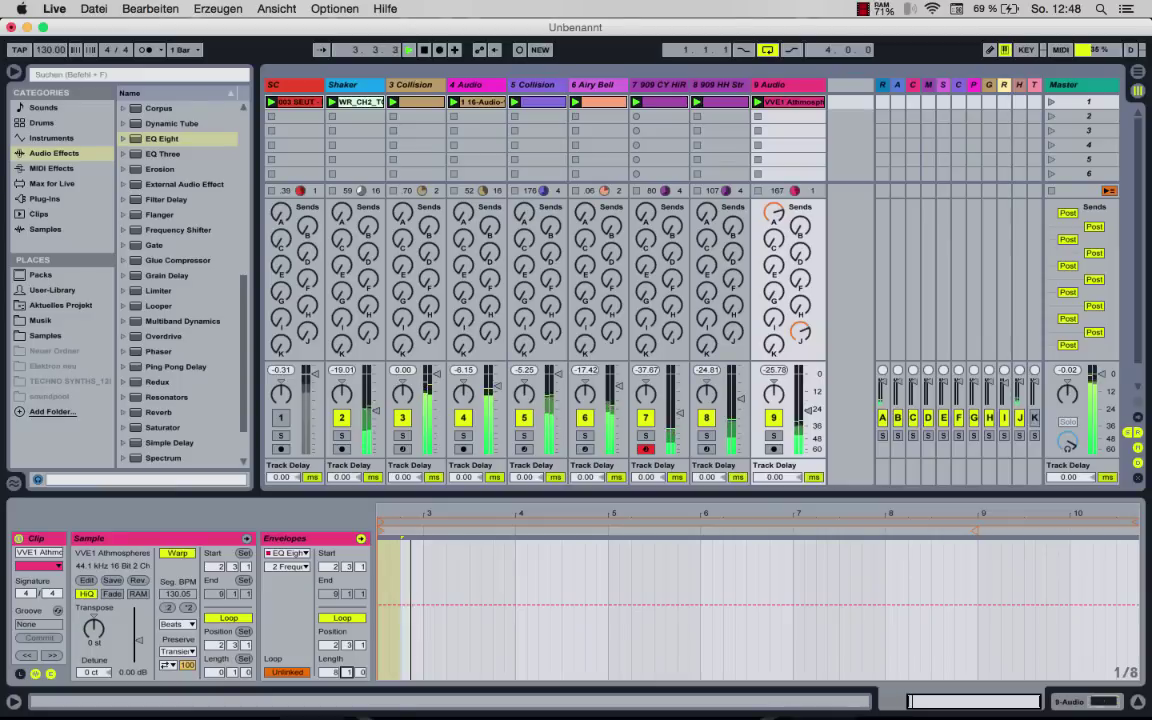
click(751, 598)
drag(760, 606, 759, 596)
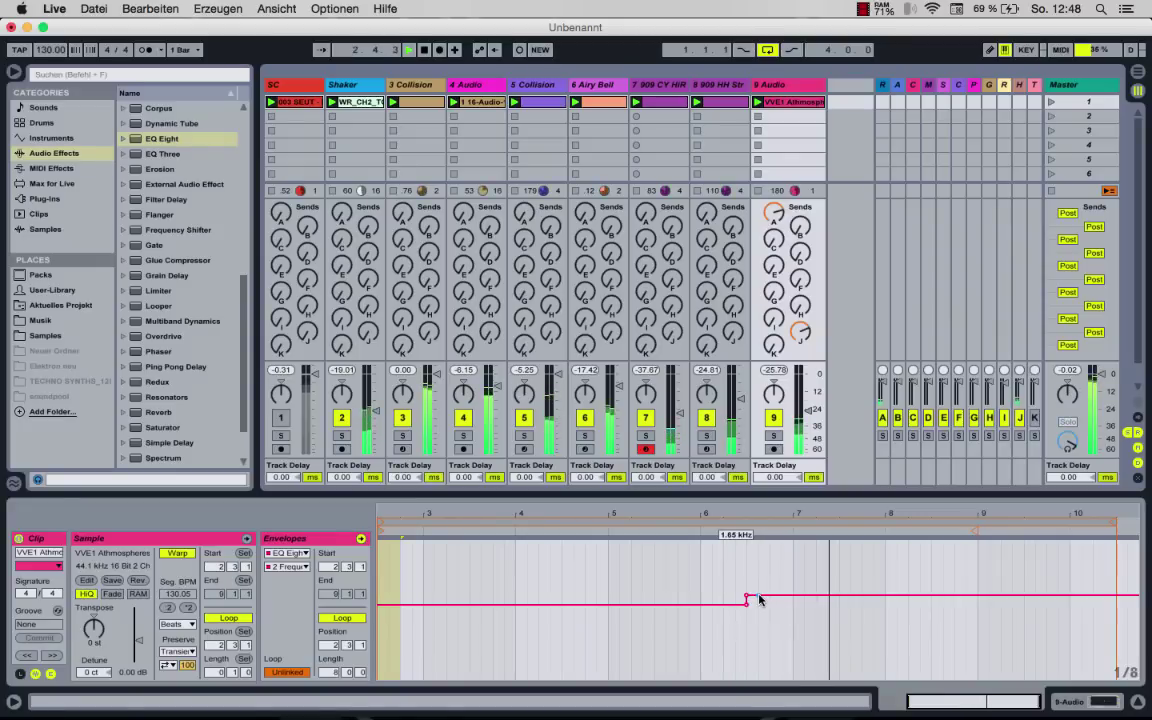
Shift the boosted band 2 of track 9's EQ Eight slightly lower in frequency.
click(792, 101)
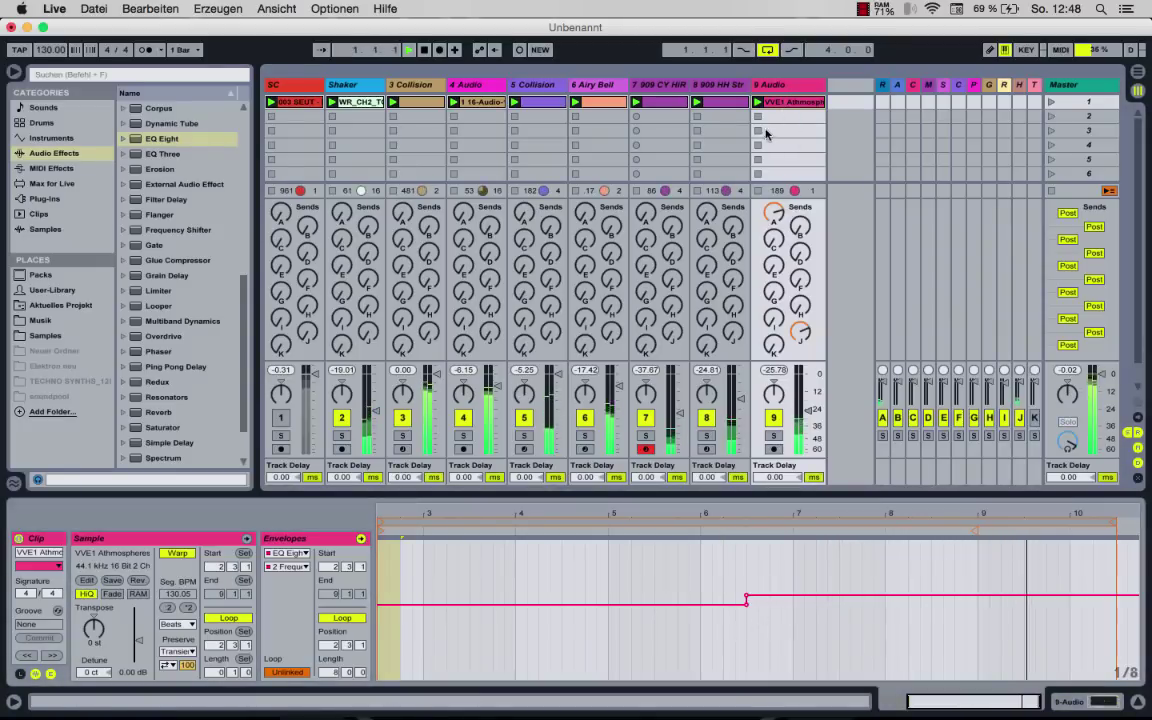
click(794, 83)
key(super+alt+i)
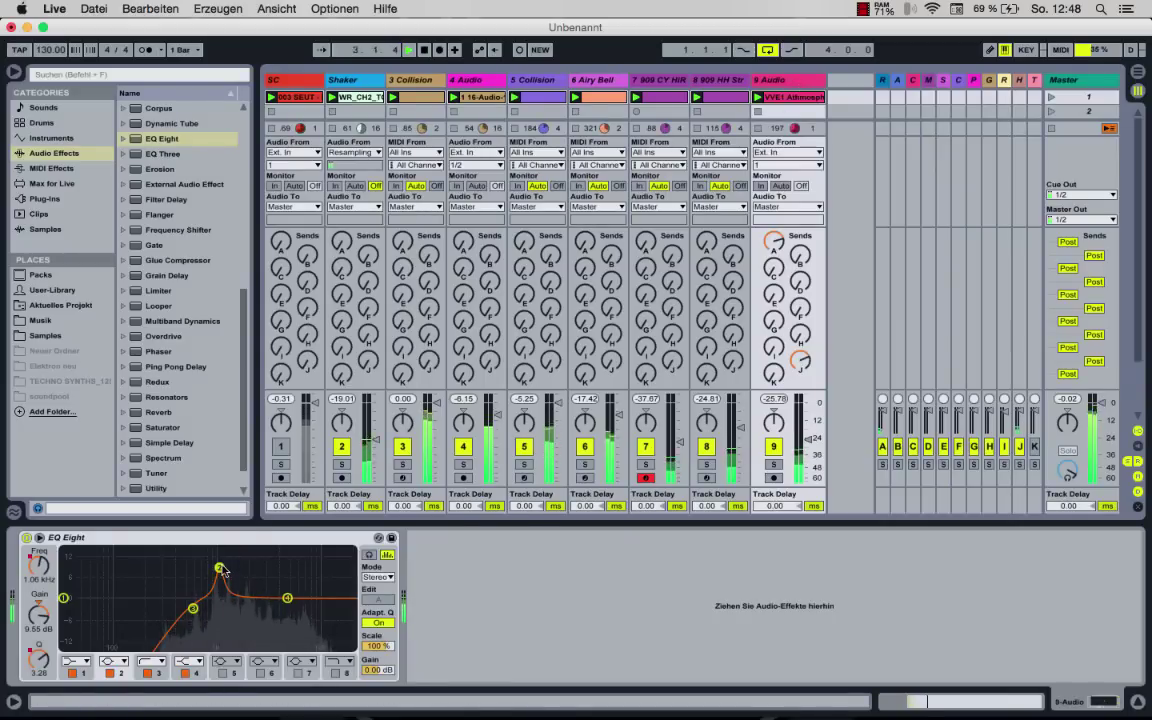
mouse_move(222, 570)
mouse_down()
mouse_move(190, 568)
mouse_move(215, 568)
mouse_up()
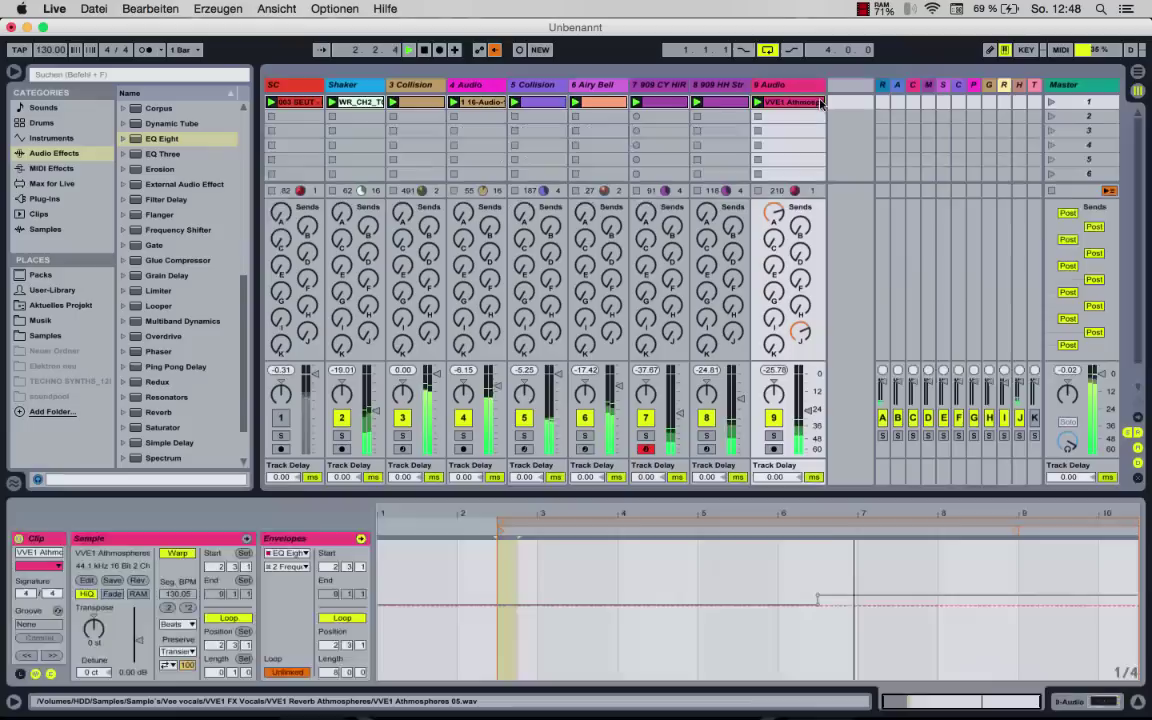
Lower the vocal clip's band 2 frequency envelope to 1.26 kHz from position 6.3 onward.
click(789, 97)
key(ctrl+alt+i)
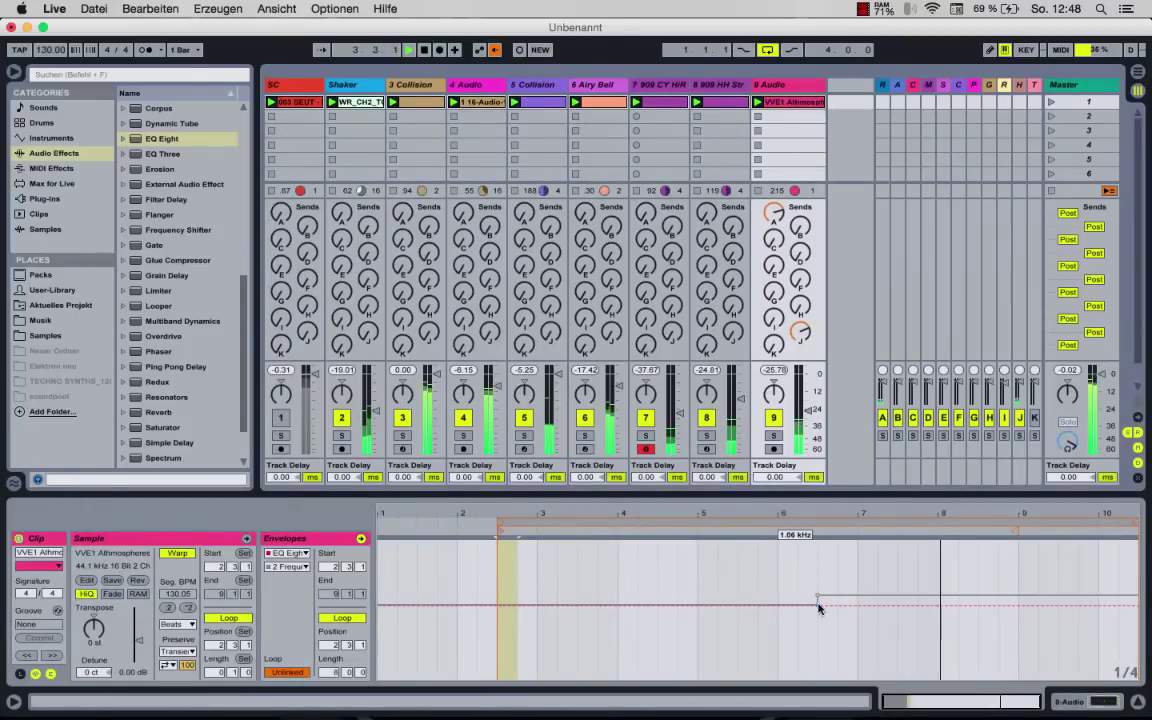
drag(818, 607, 818, 604)
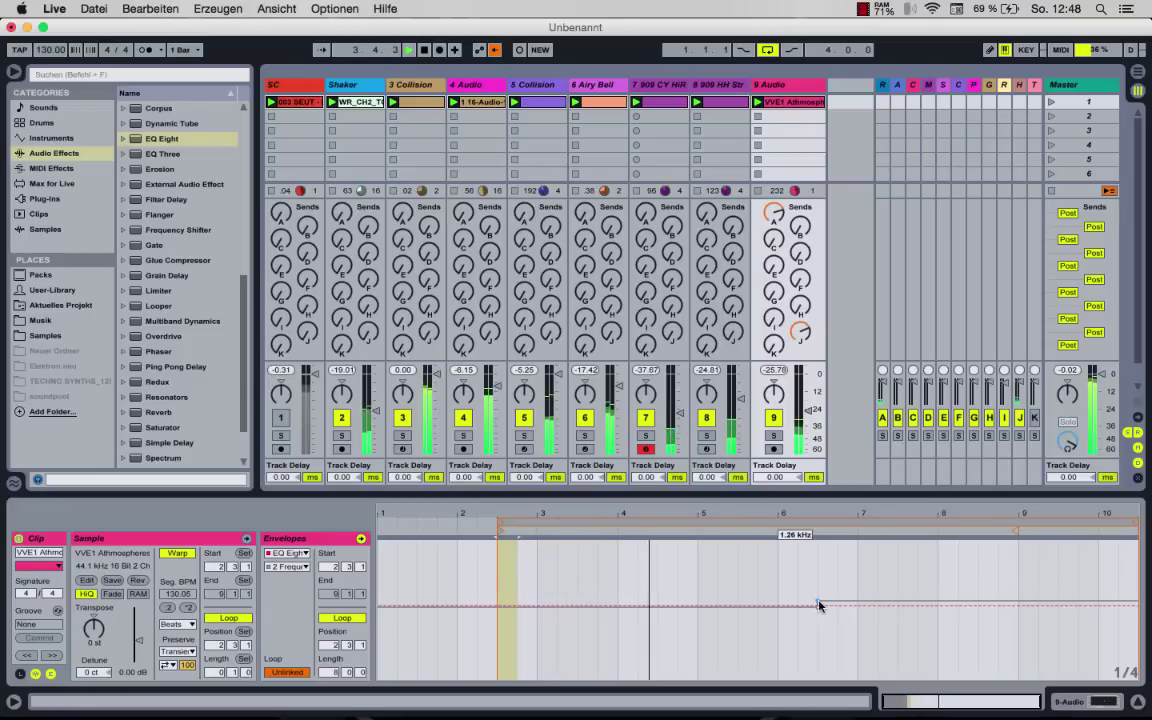
Replace track 7's 909 CY HiRide sample with 909 CY Ridden from the 909 samples folder and raise the track's send A.
click(869, 50)
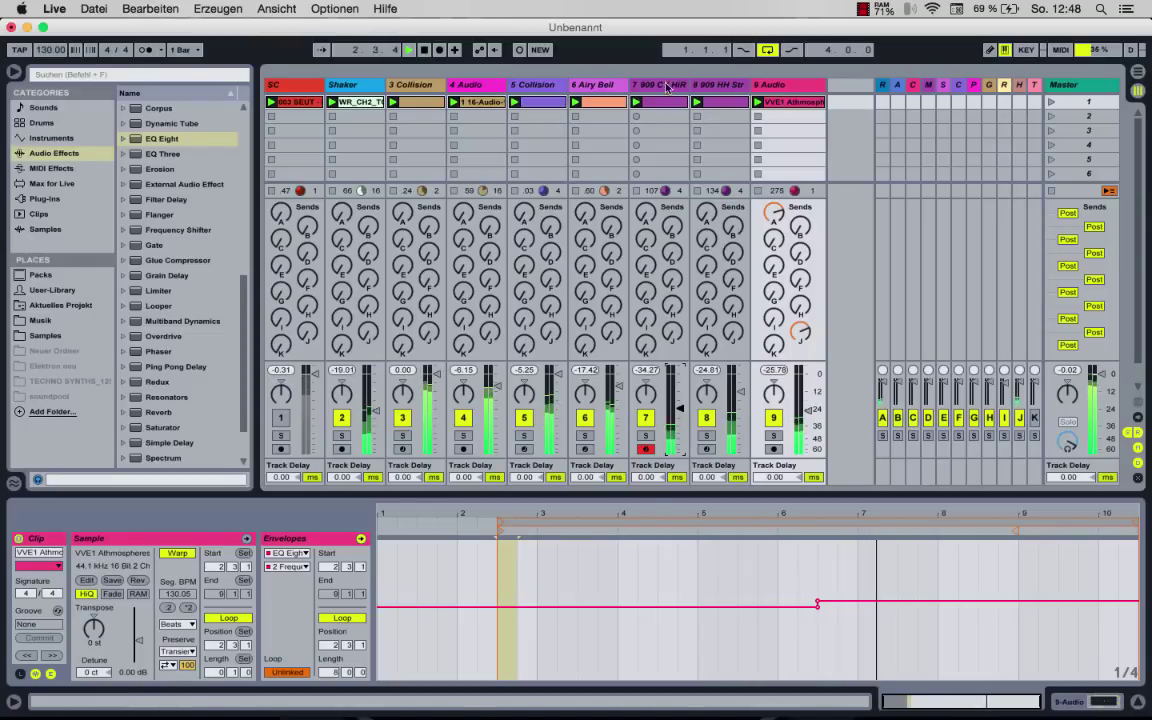
click(681, 376)
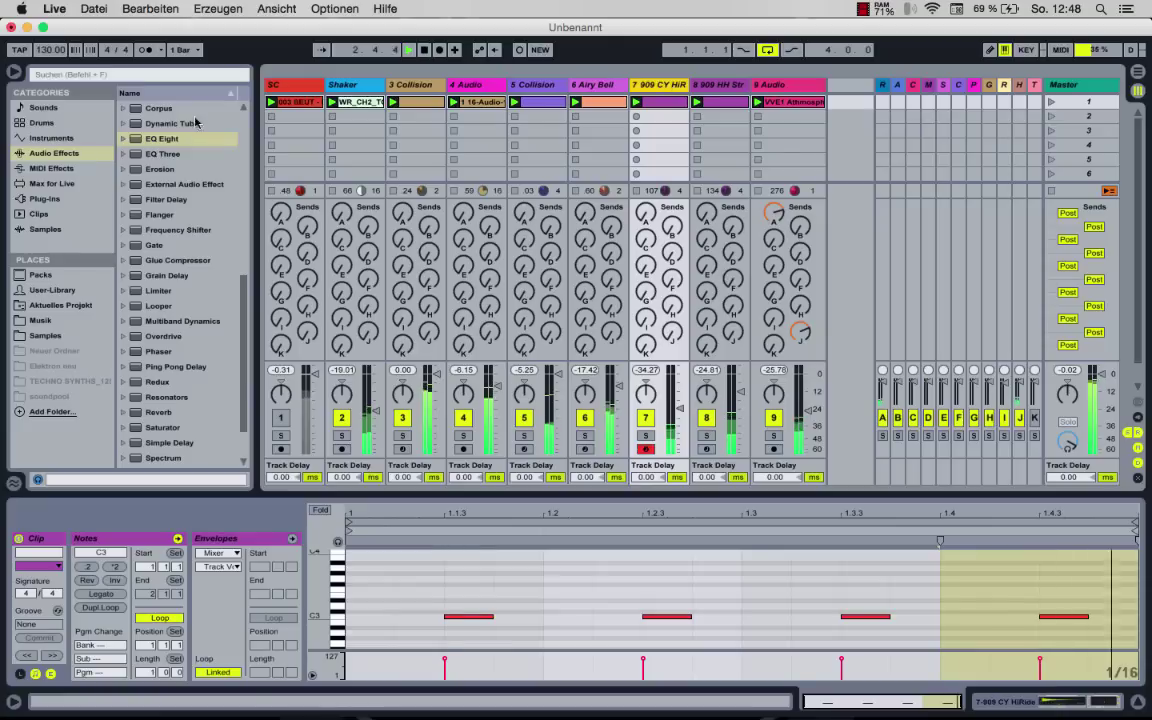
click(45, 336)
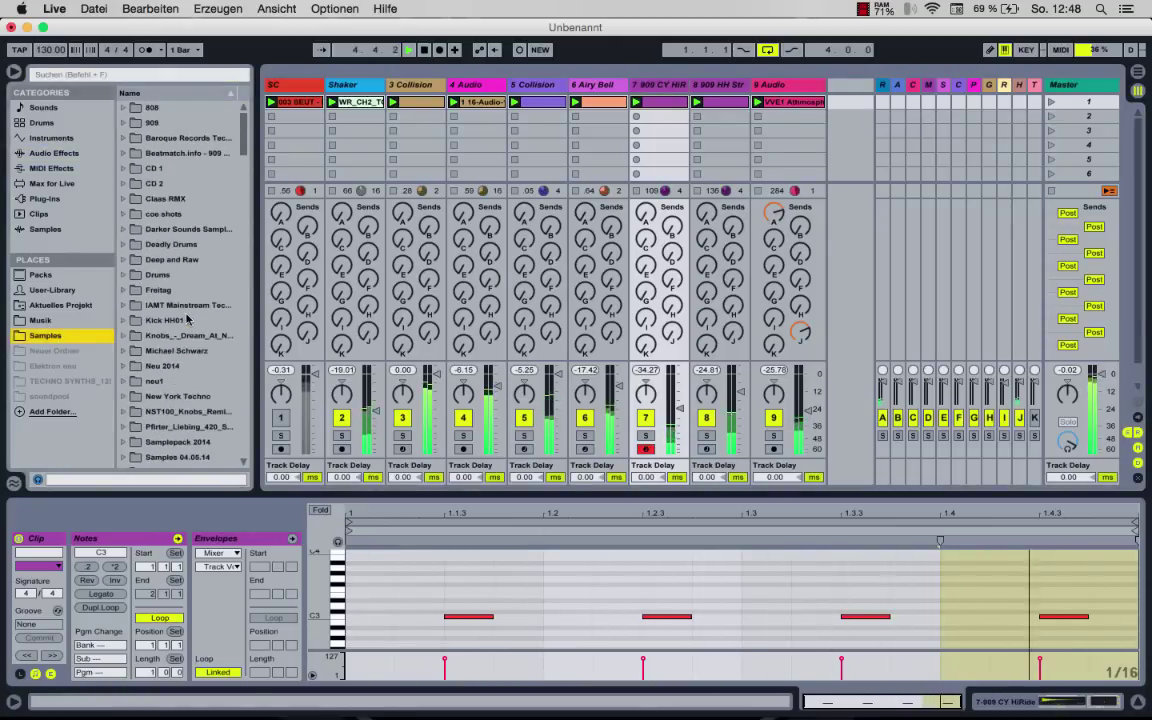
click(155, 107)
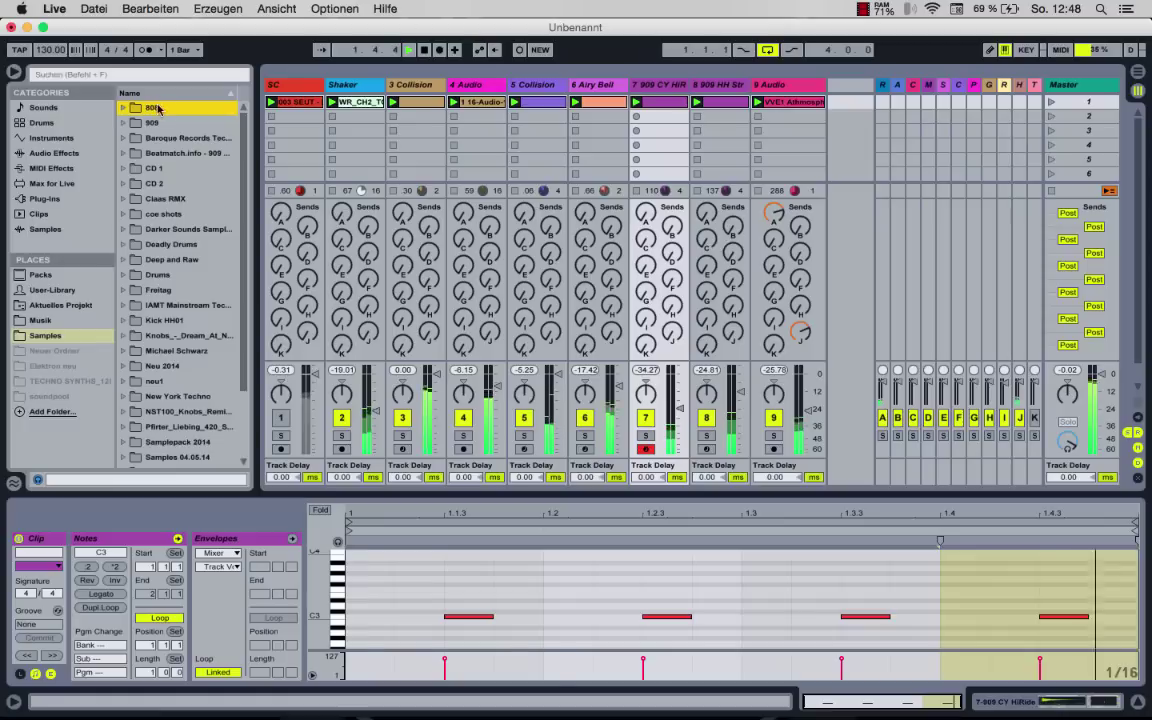
click(153, 122)
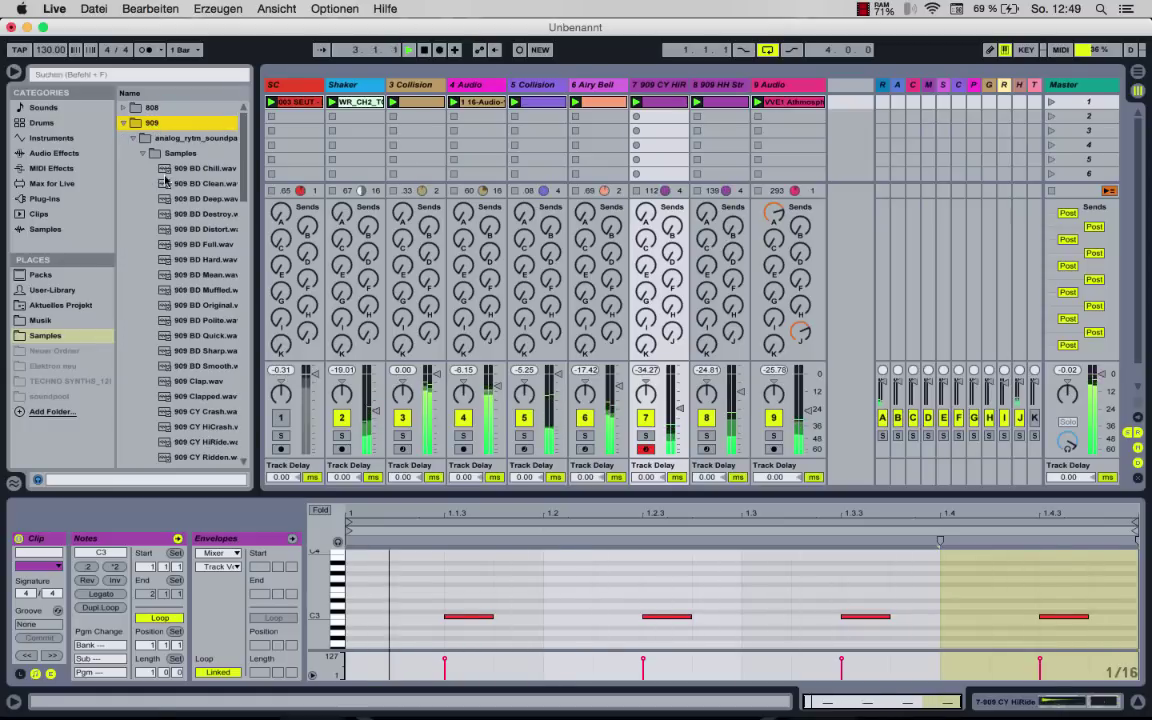
scroll(180, 240, down, 5)
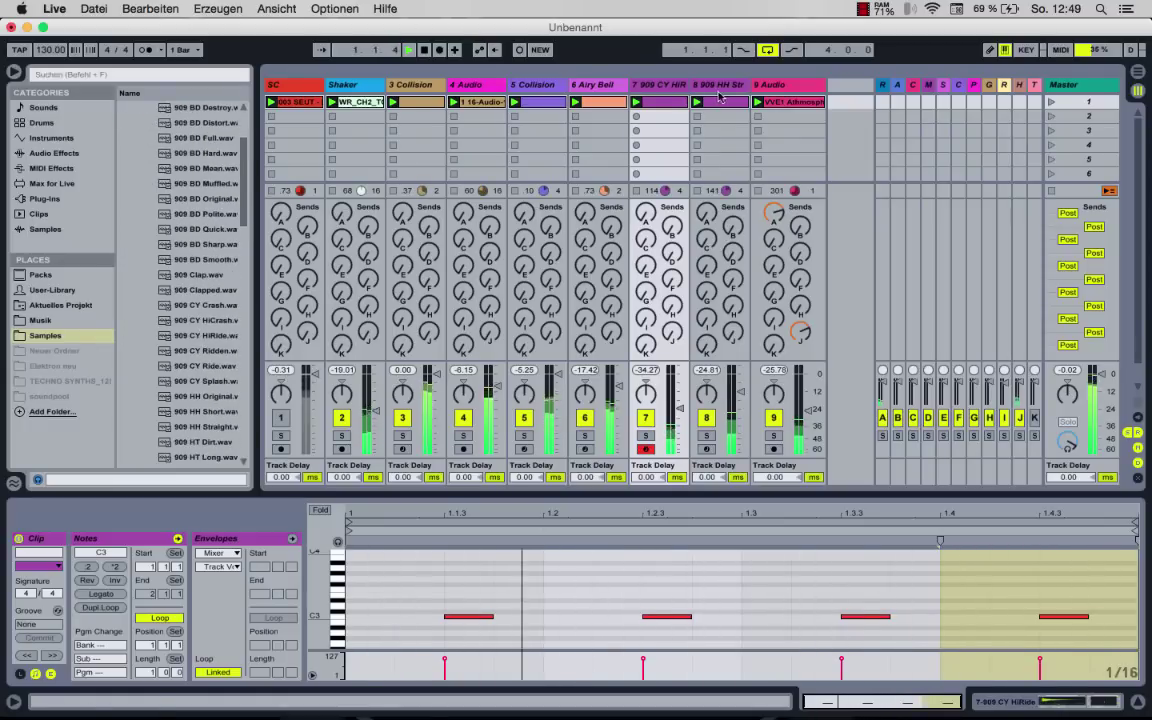
click(672, 90)
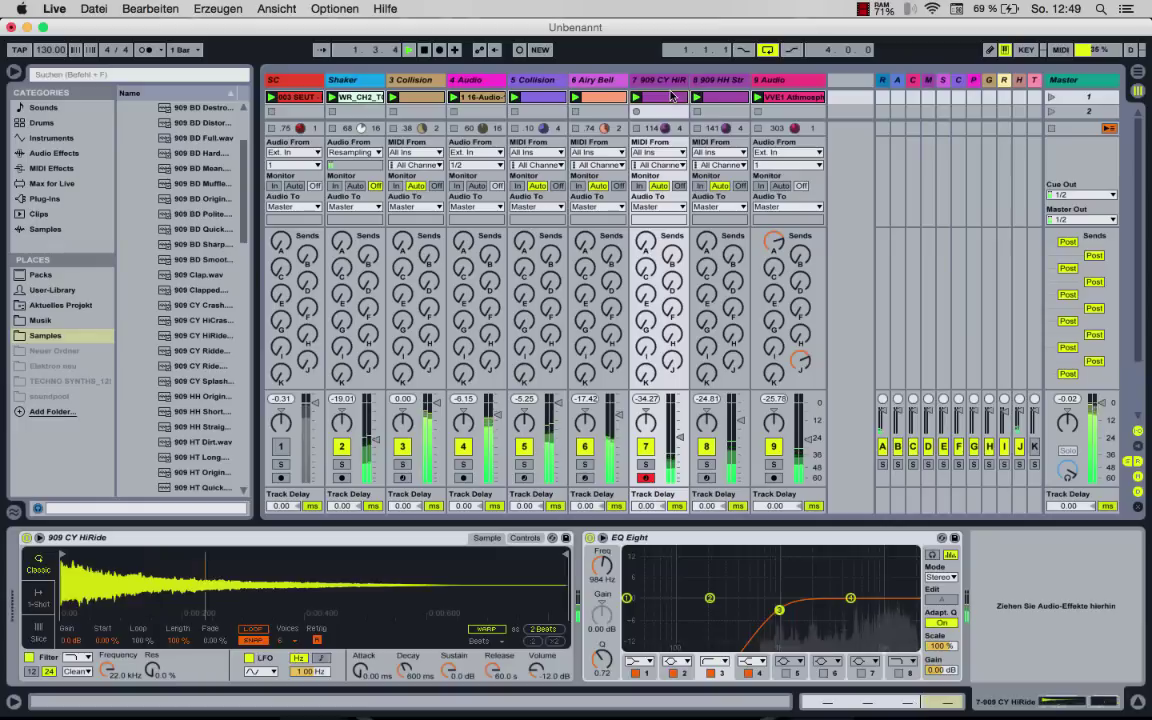
click(215, 337)
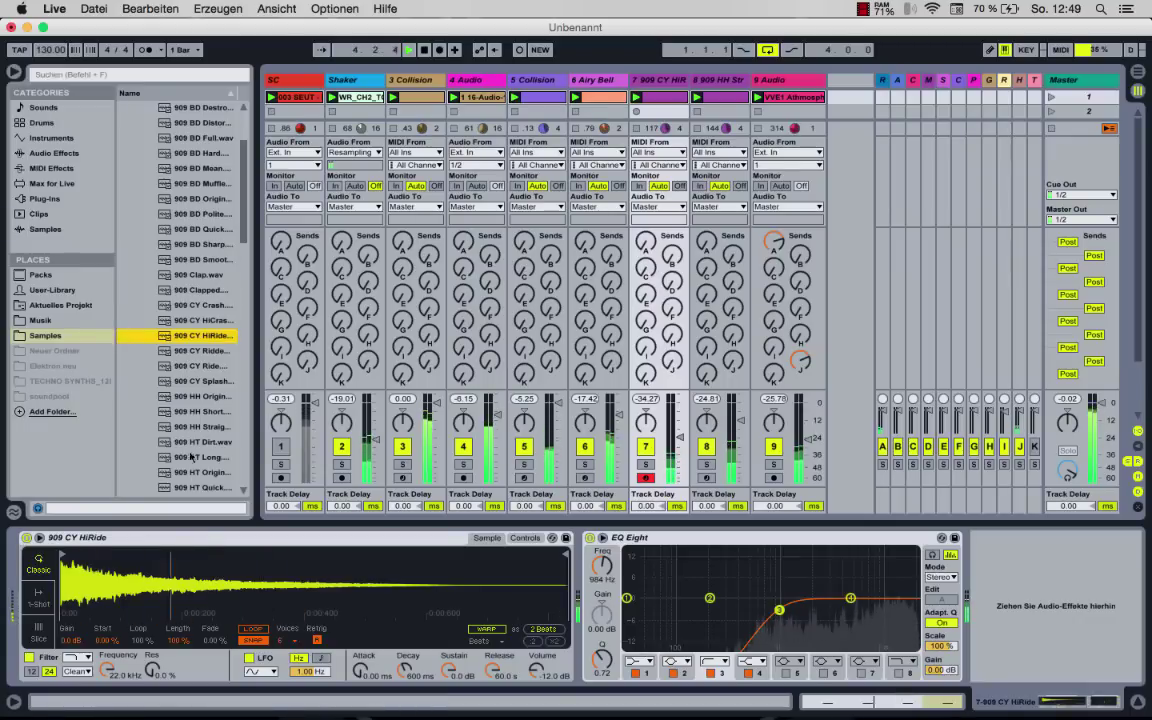
click(205, 356)
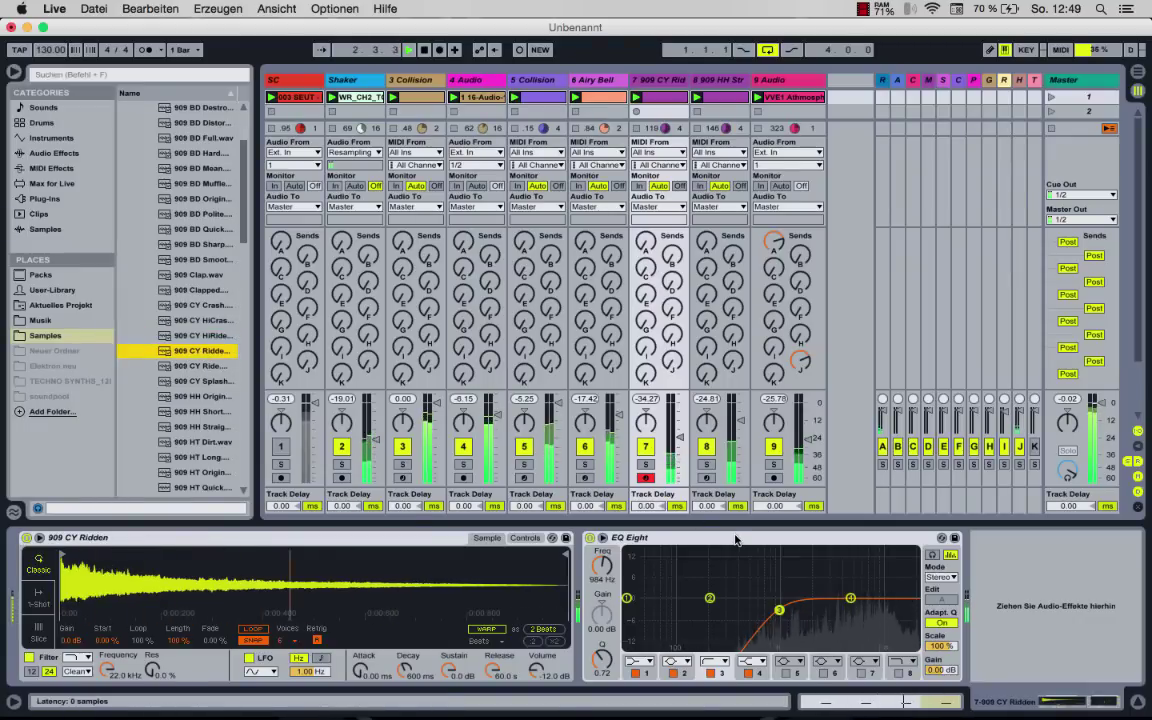
click(492, 669)
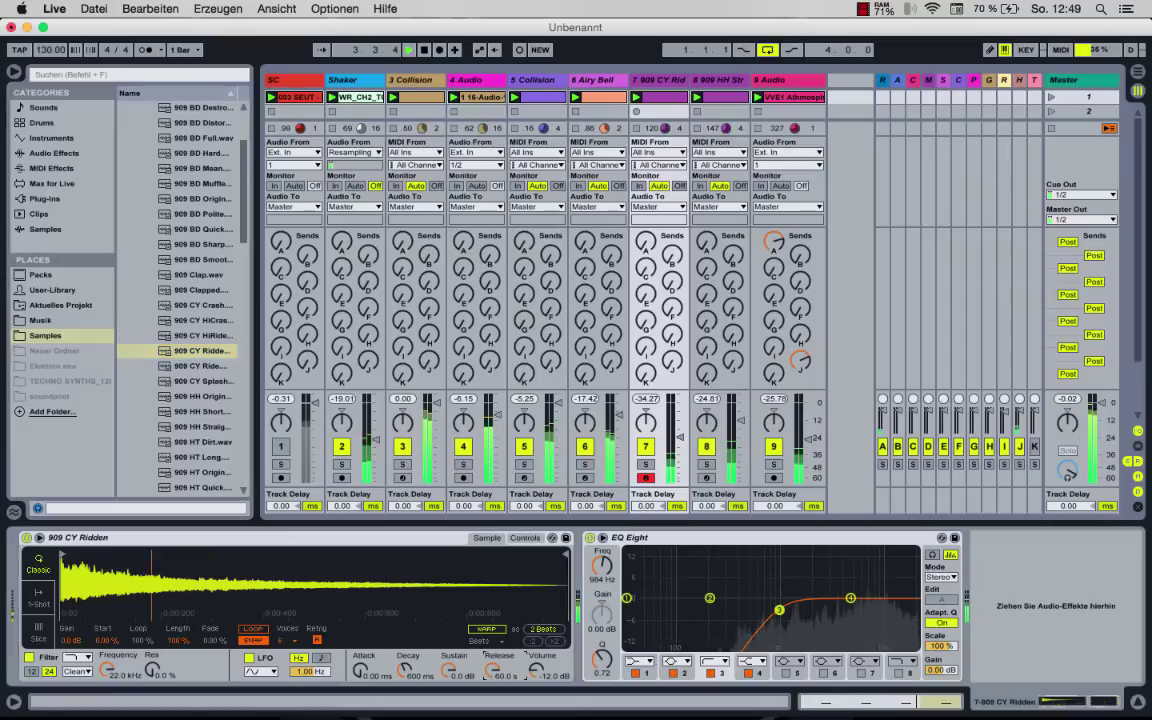
drag(646, 241, 646, 228)
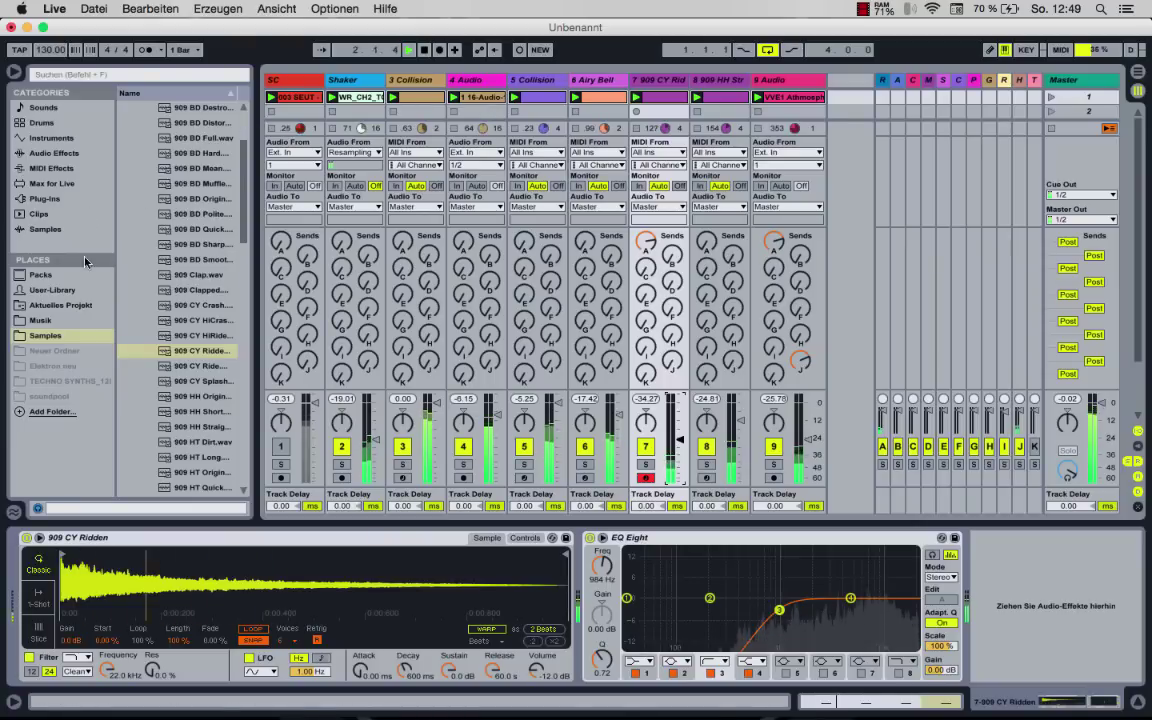
Audition reverb vocal atmospheres in the Vee vocals sample folder and place VVE1 Athmospheres 05 on a new audio track 10.
scroll(158, 310, down, 10)
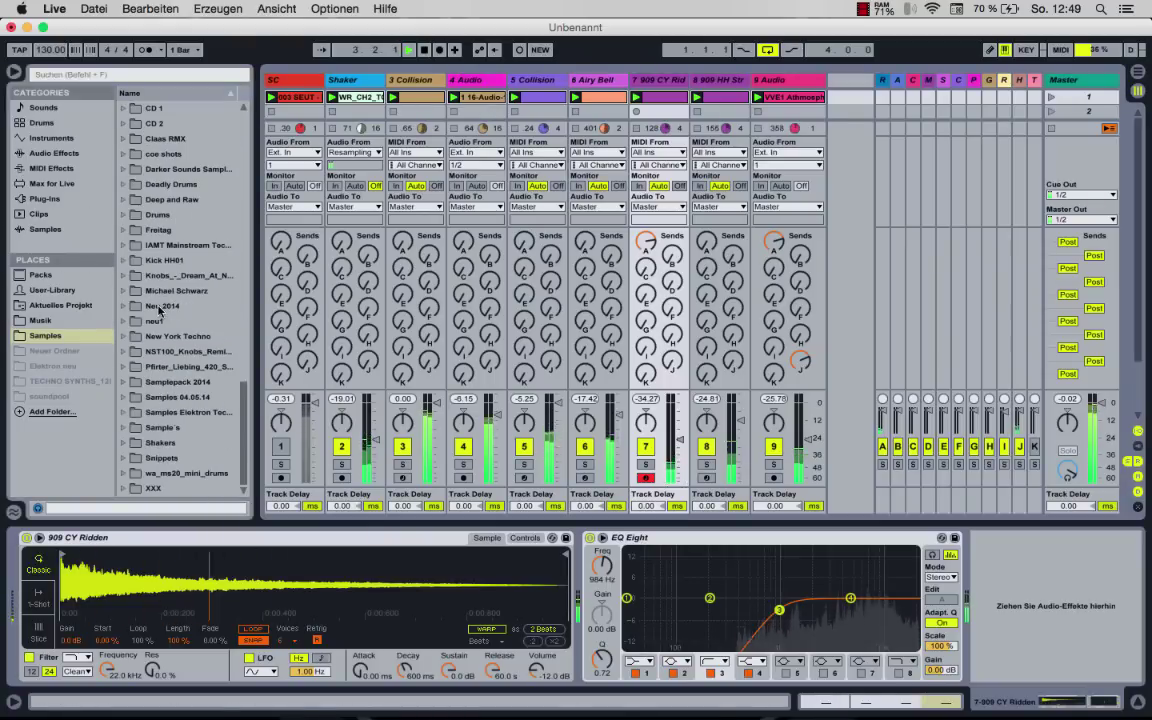
click(166, 428)
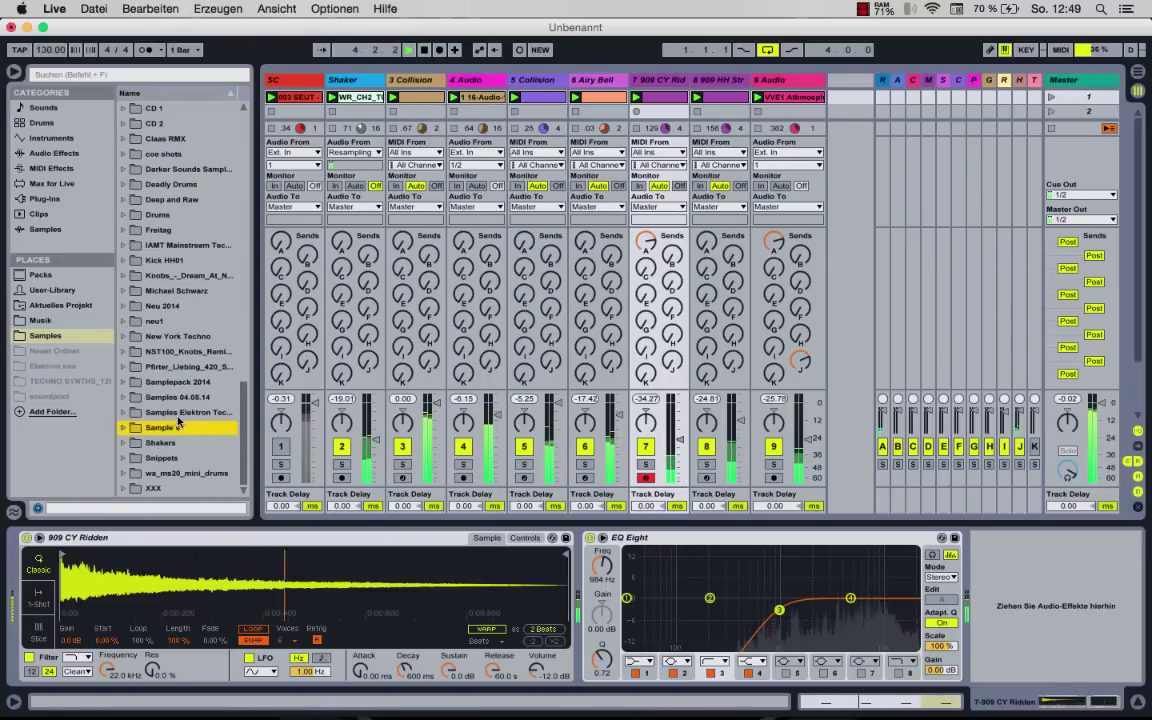
key(Right)
scroll(174, 427, down, 5)
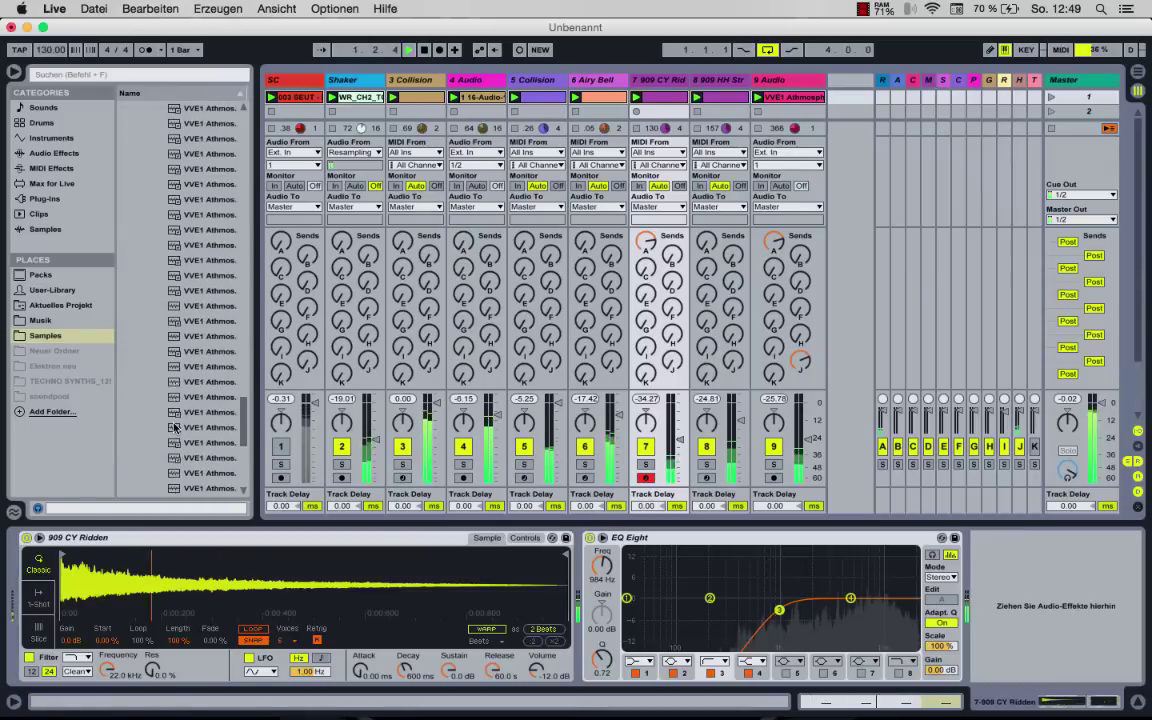
click(220, 283)
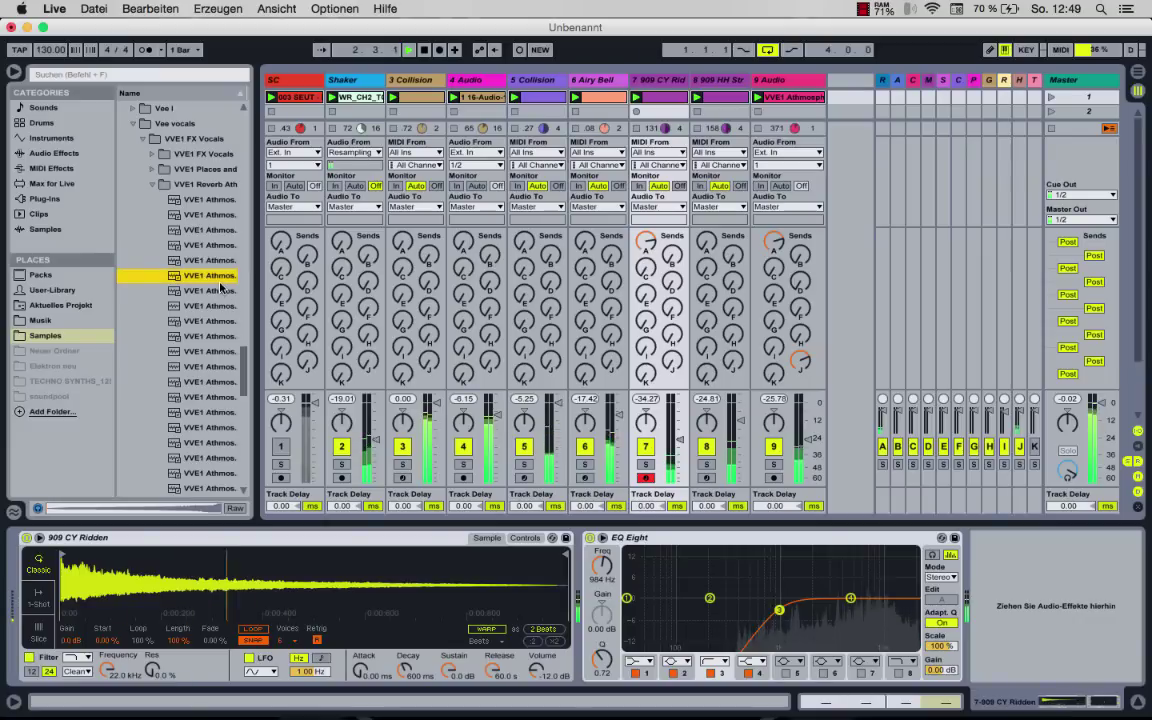
click(227, 261)
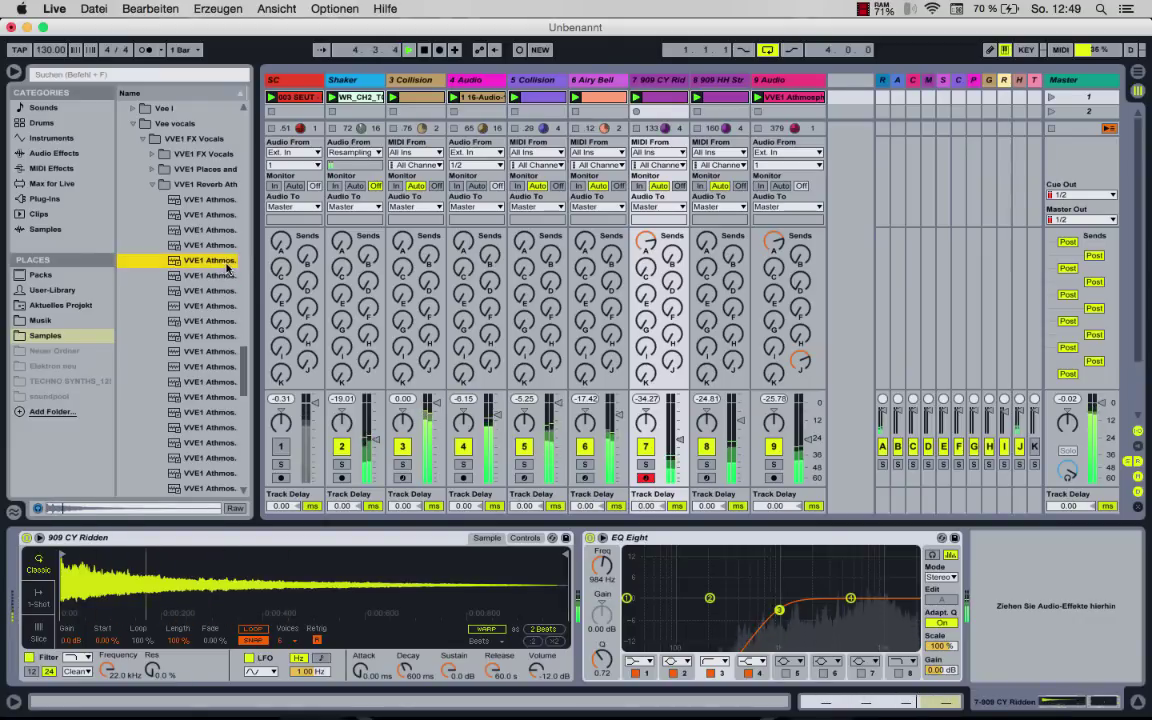
drag(227, 261, 850, 100)
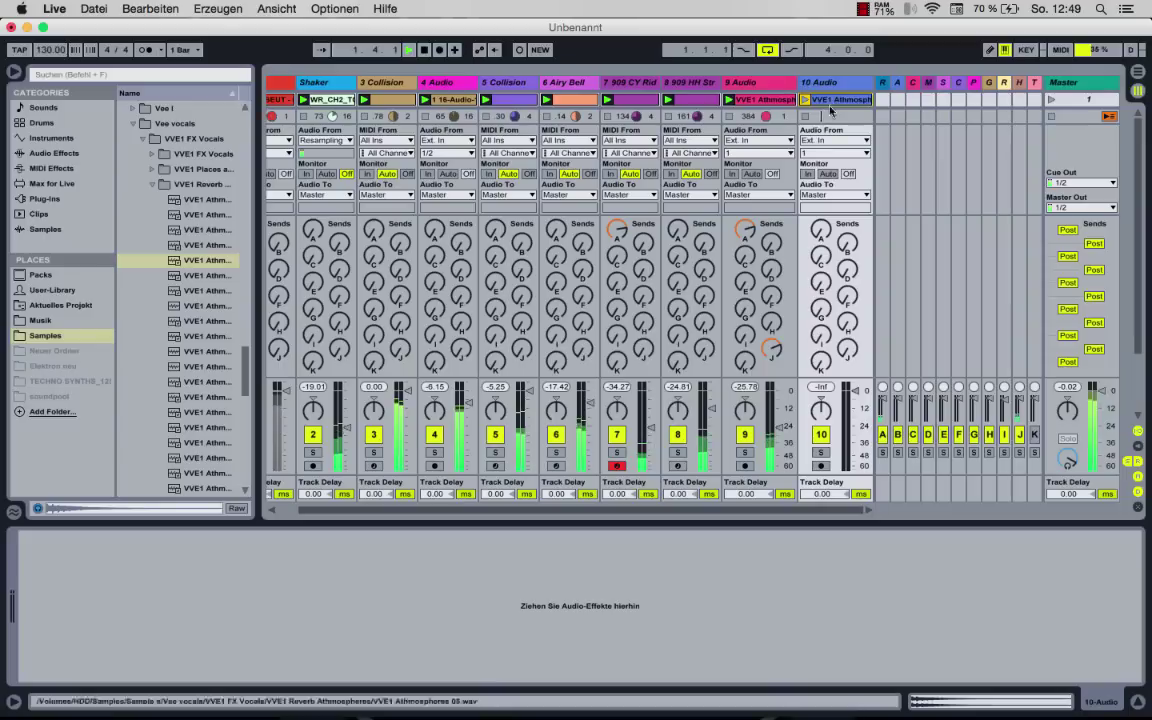
Copy the EQ Eight from track 9 onto track 10.
click(771, 86)
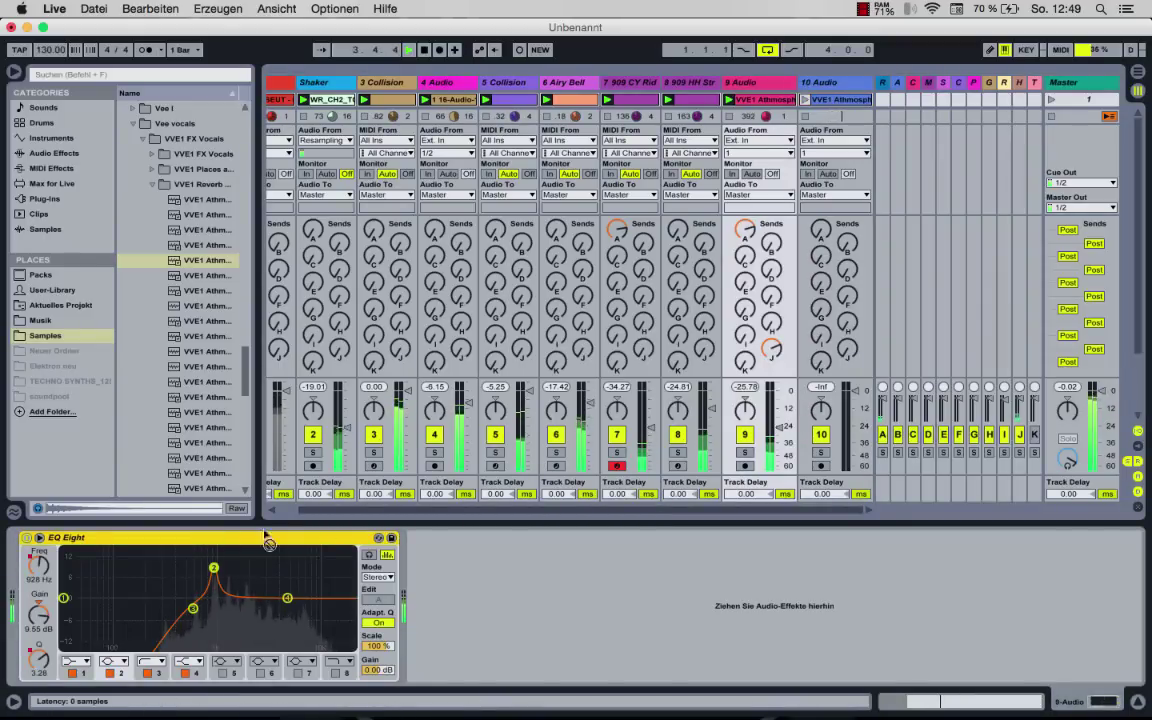
click(818, 207)
key(super+v)
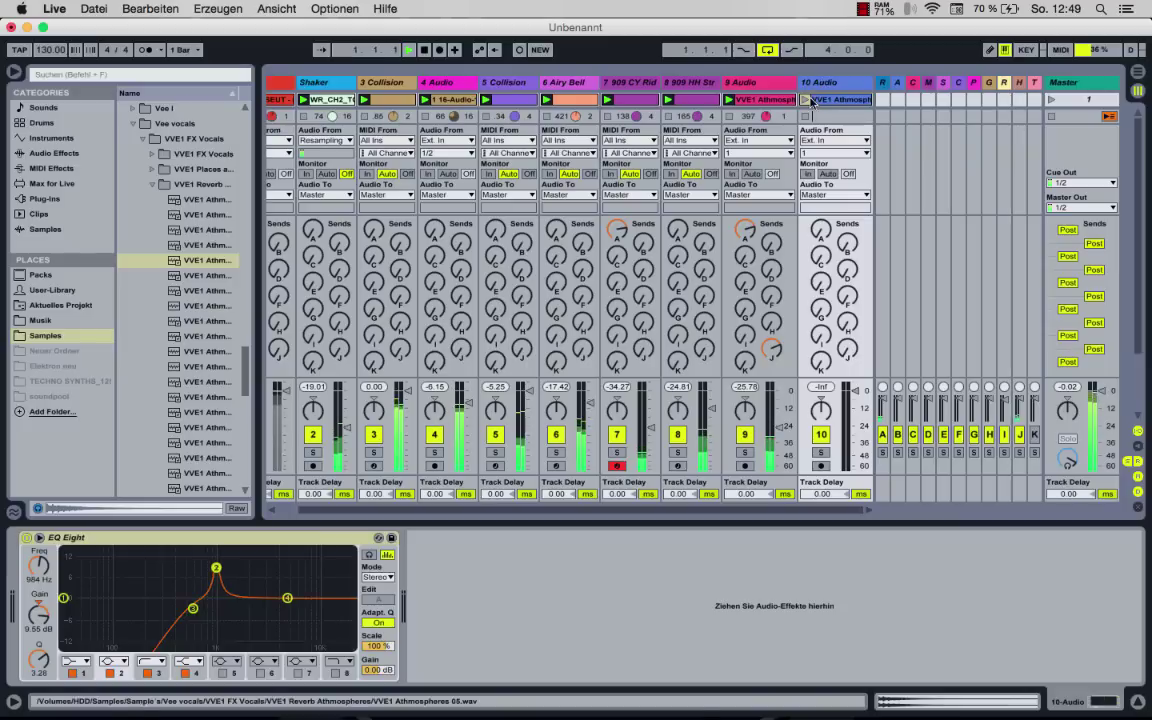
Balance track 10 with a lower volume and raised sends A and J, and reduce its EQ Eight band 2 gain to 0.62 dB.
drag(846, 390, 846, 428)
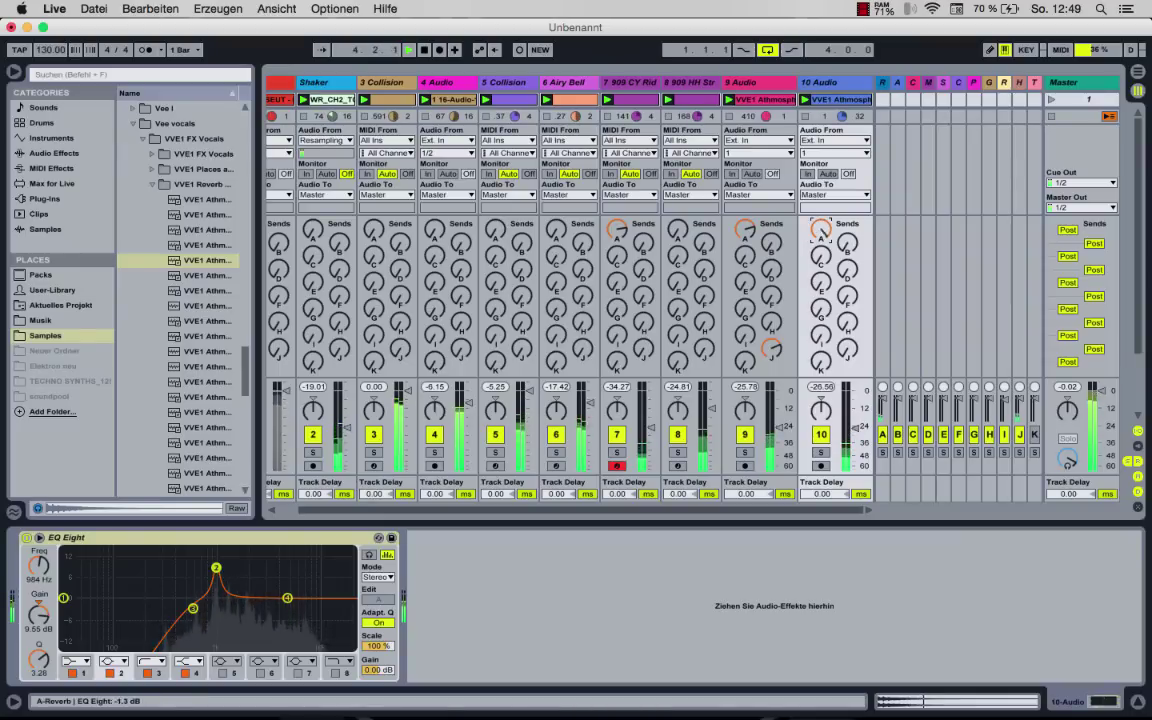
drag(216, 570, 216, 597)
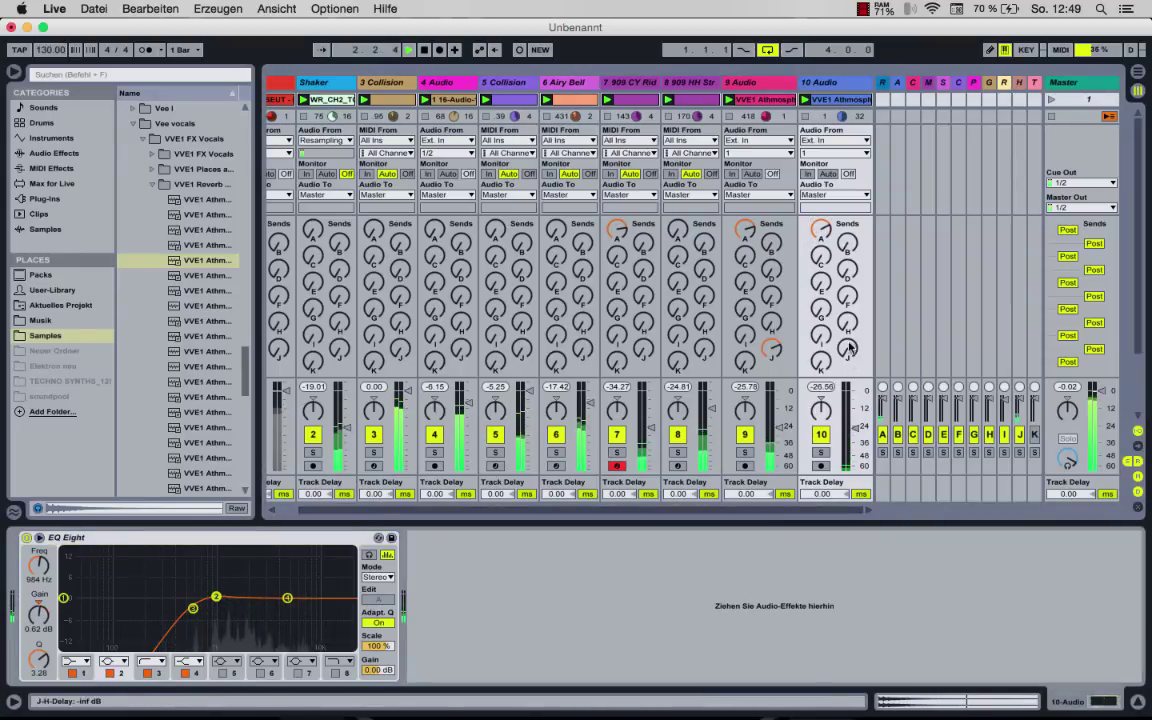
drag(848, 350, 848, 330)
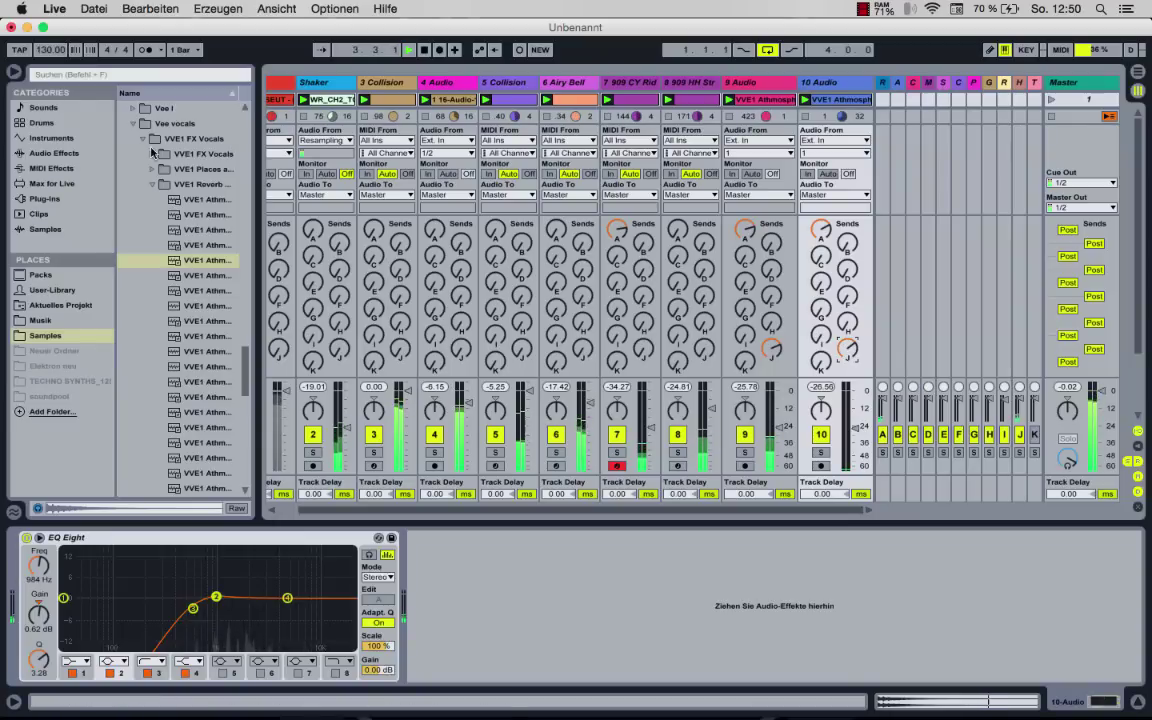
Add the Kick Reducer compressor preset after the EQ Eight on track 7.
click(55, 153)
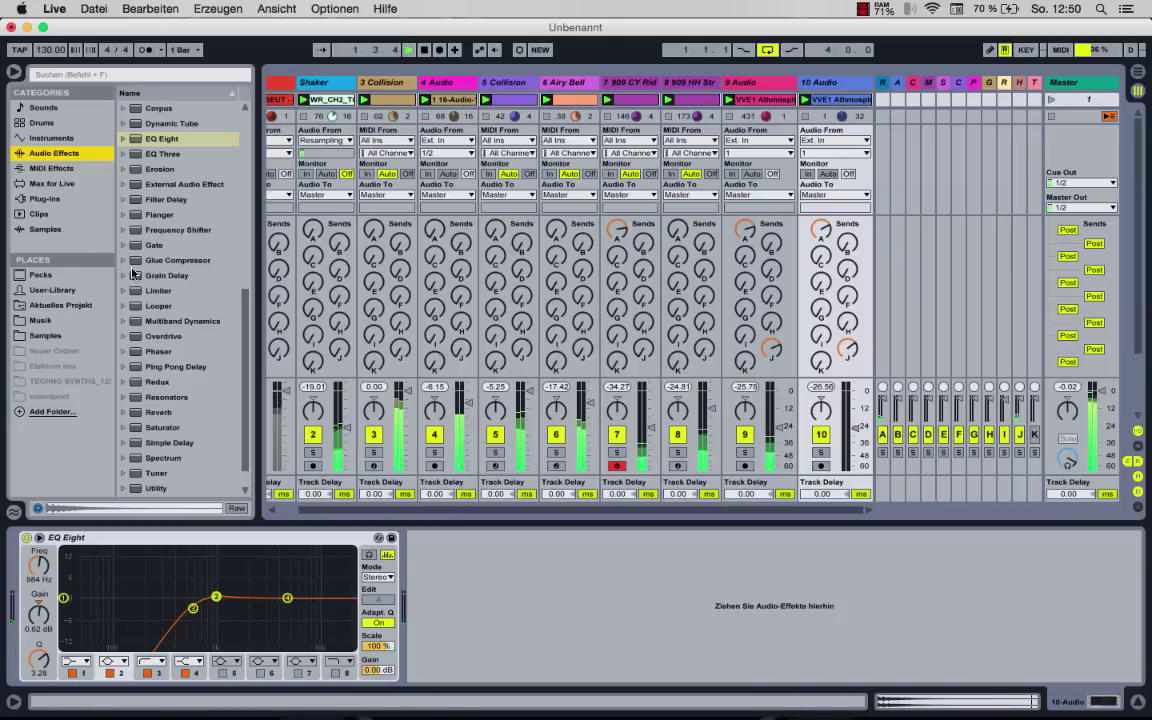
scroll(133, 273, up, 6)
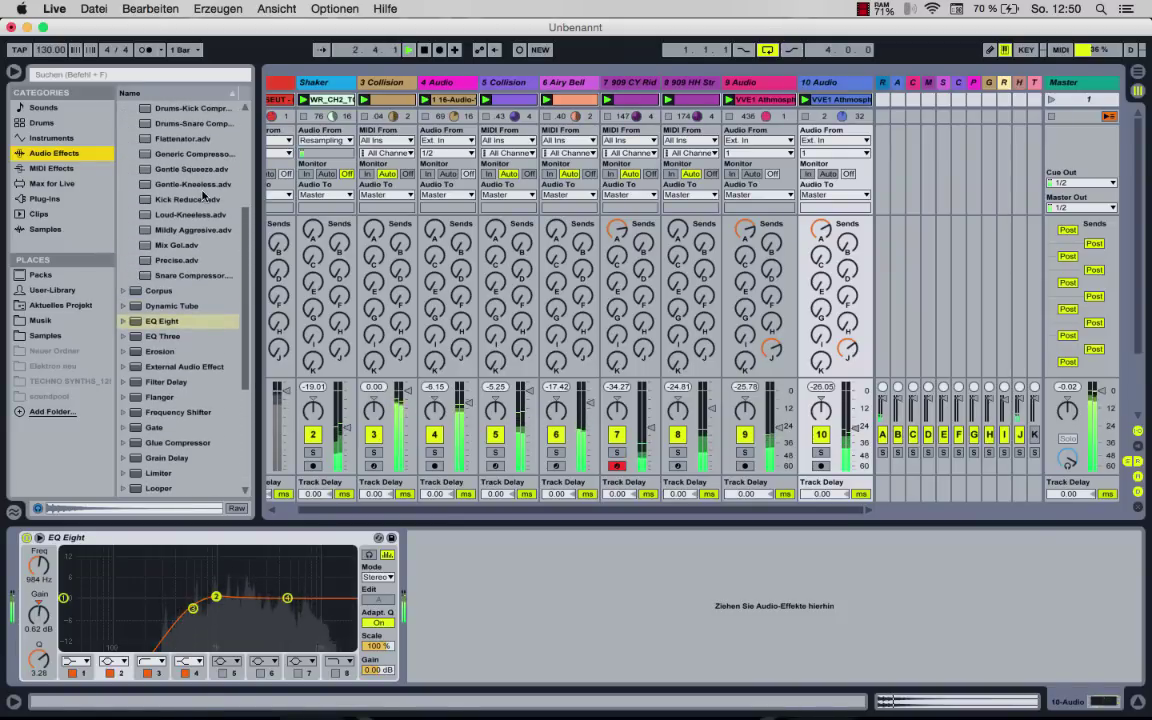
click(198, 200)
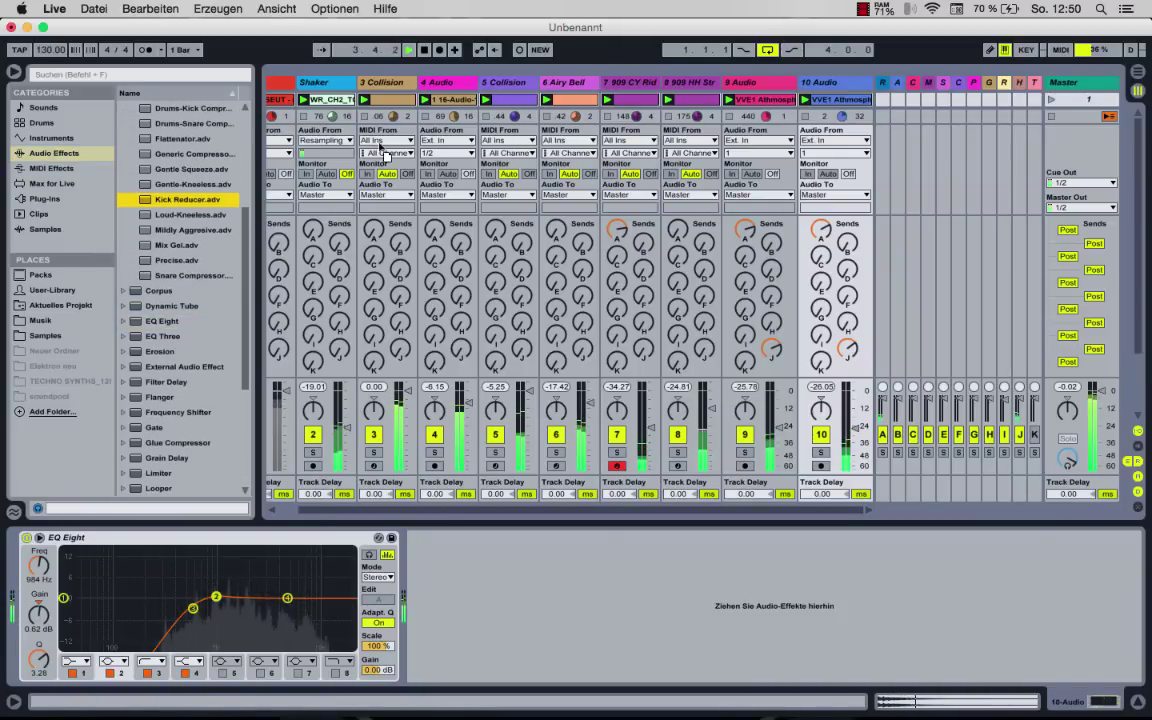
click(383, 148)
click(628, 82)
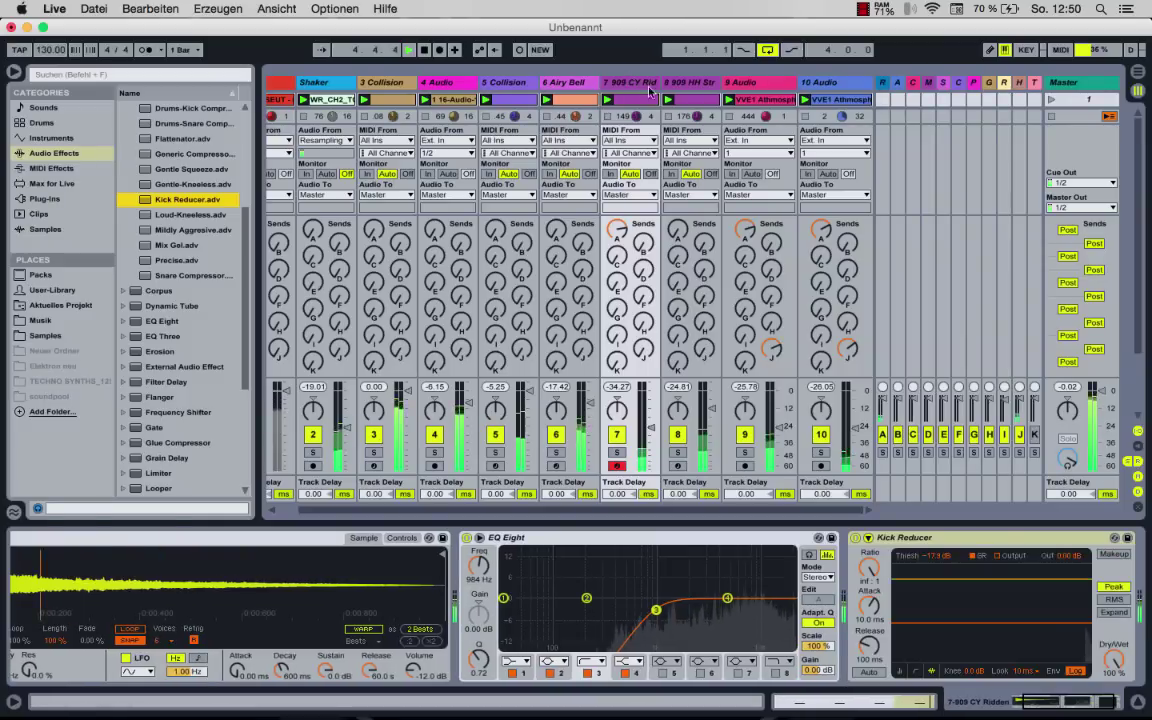
Sidechain track 7's Kick Reducer from the SC track, Post FX, and set its threshold to -11.9 dB.
click(868, 538)
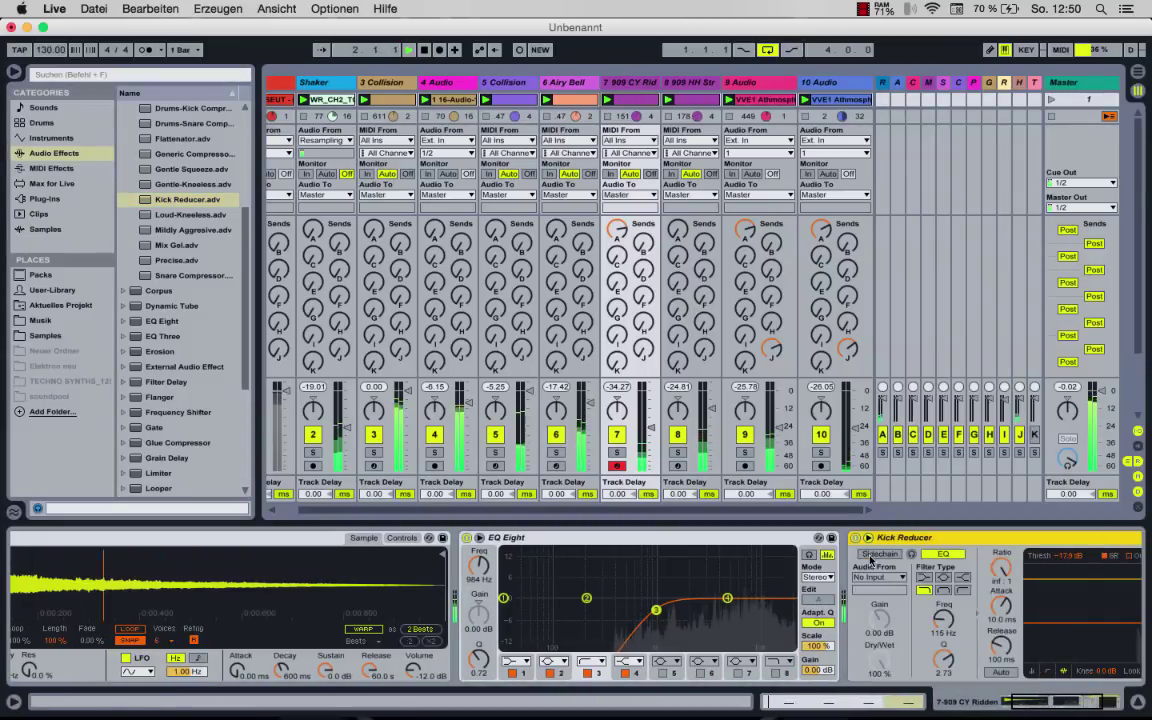
click(876, 554)
click(880, 577)
click(806, 314)
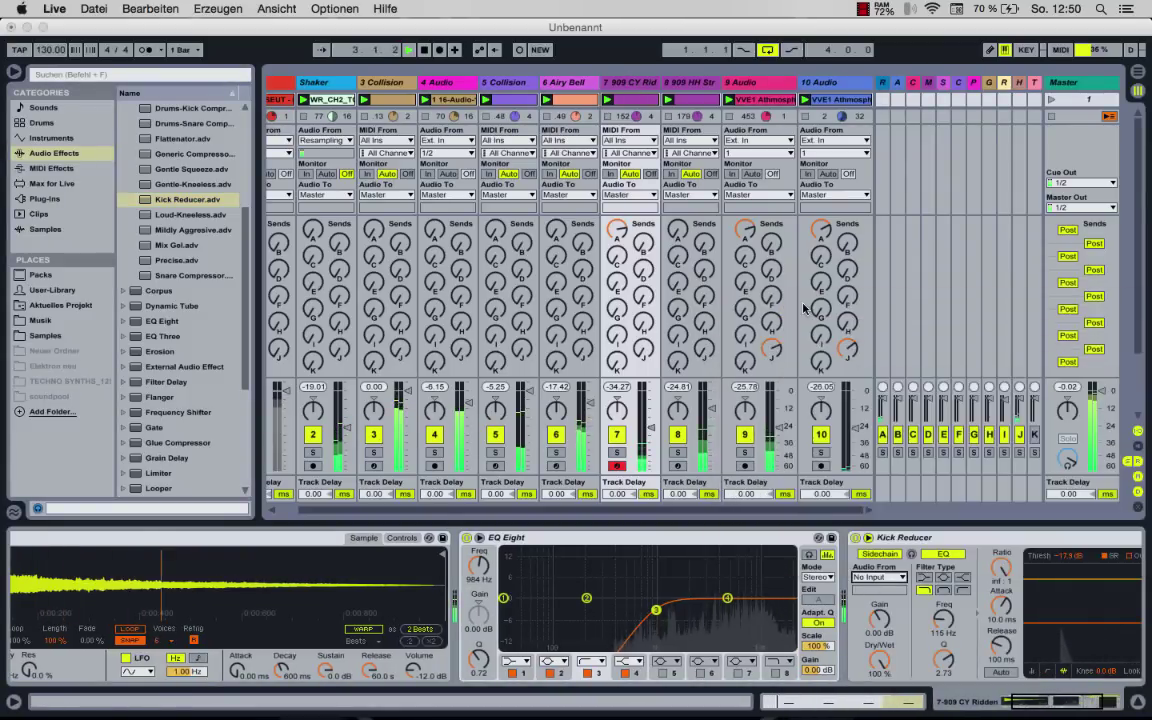
click(879, 577)
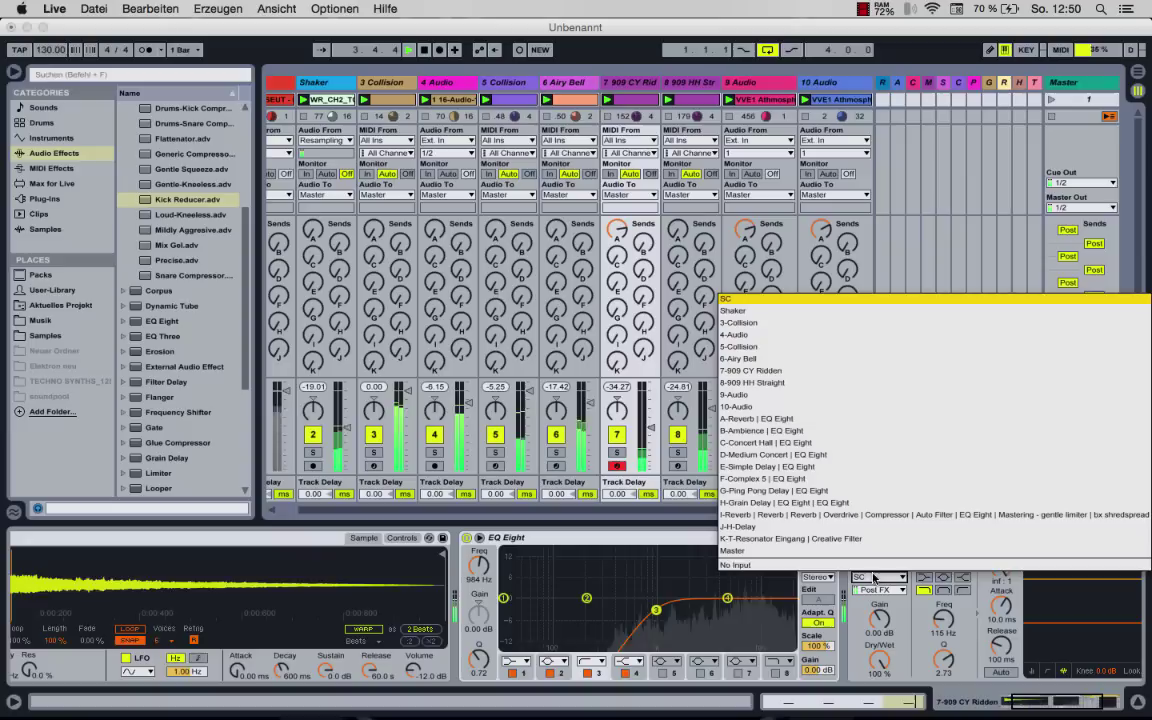
click(789, 304)
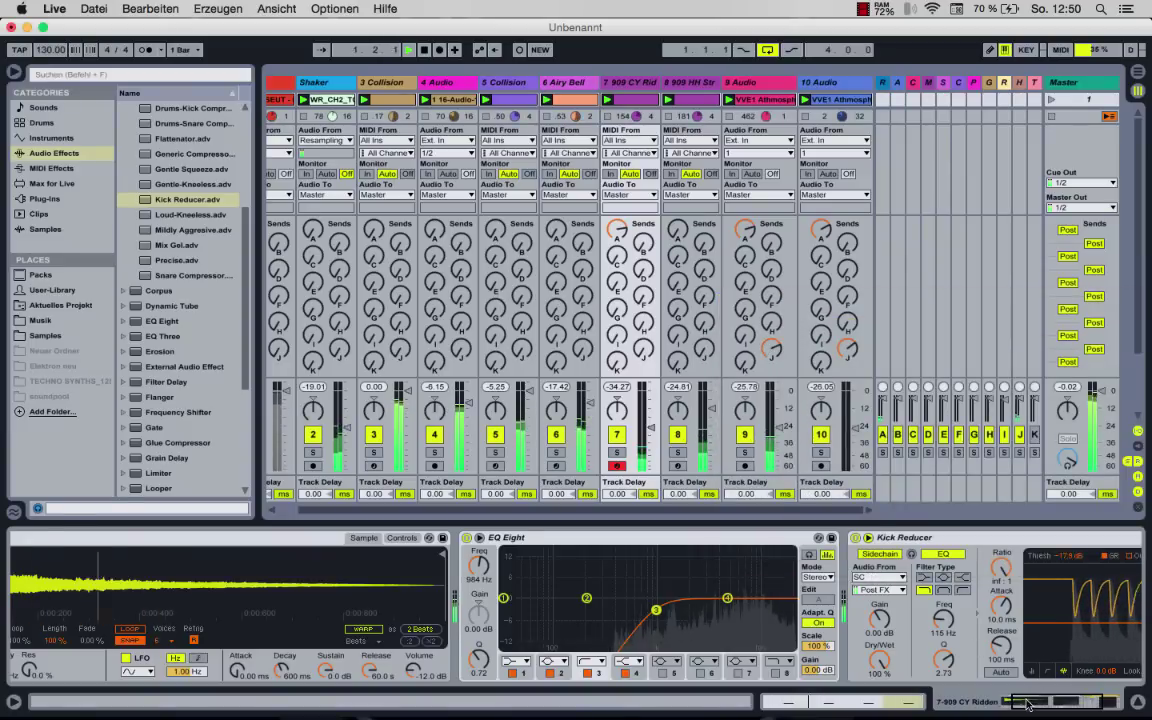
drag(1027, 704, 1040, 704)
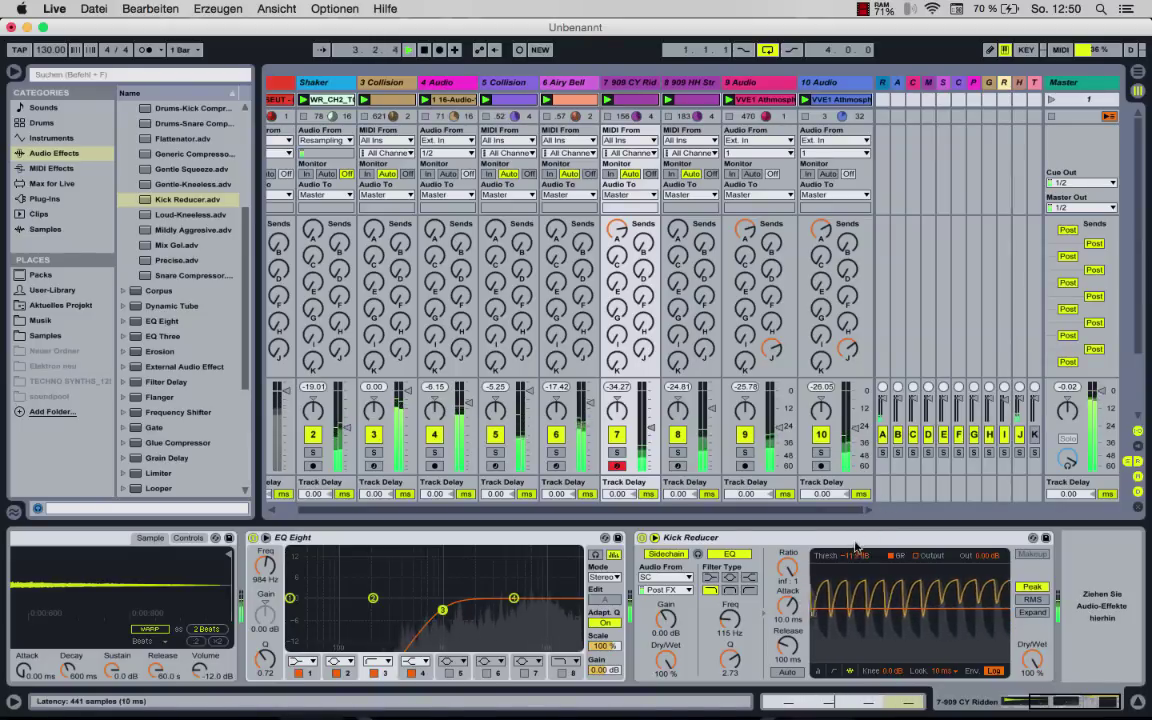
Copy the sidechained Kick Reducer from track 7 onto track 9.
click(801, 84)
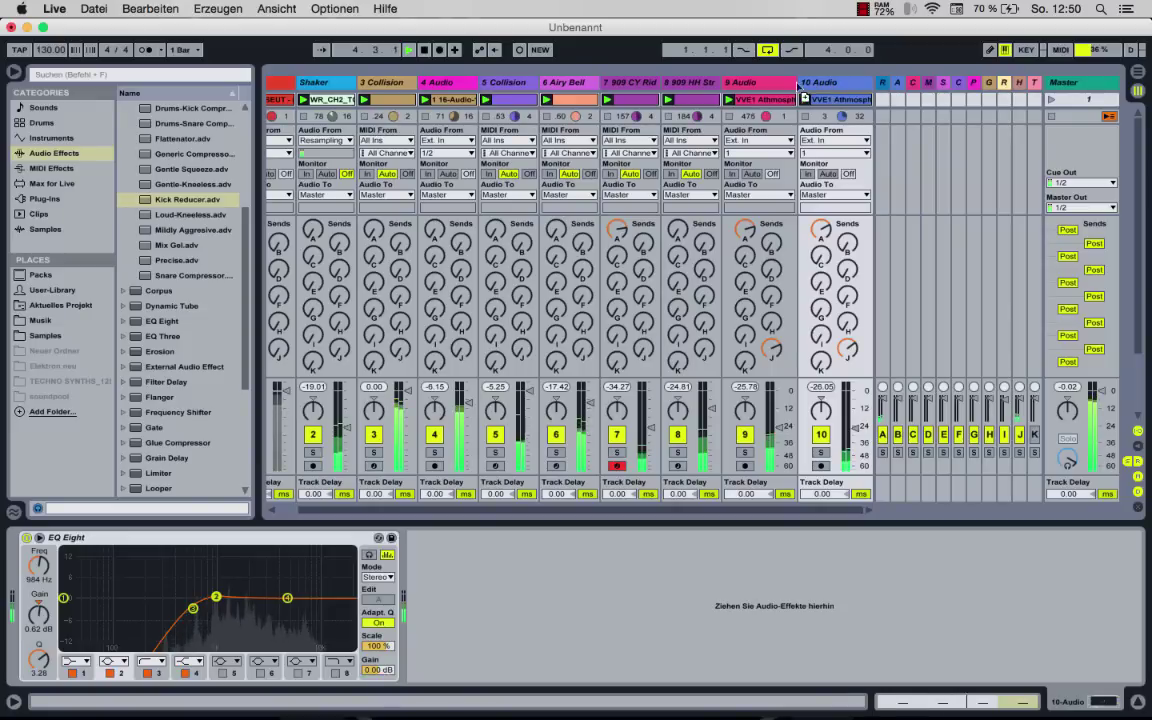
click(792, 84)
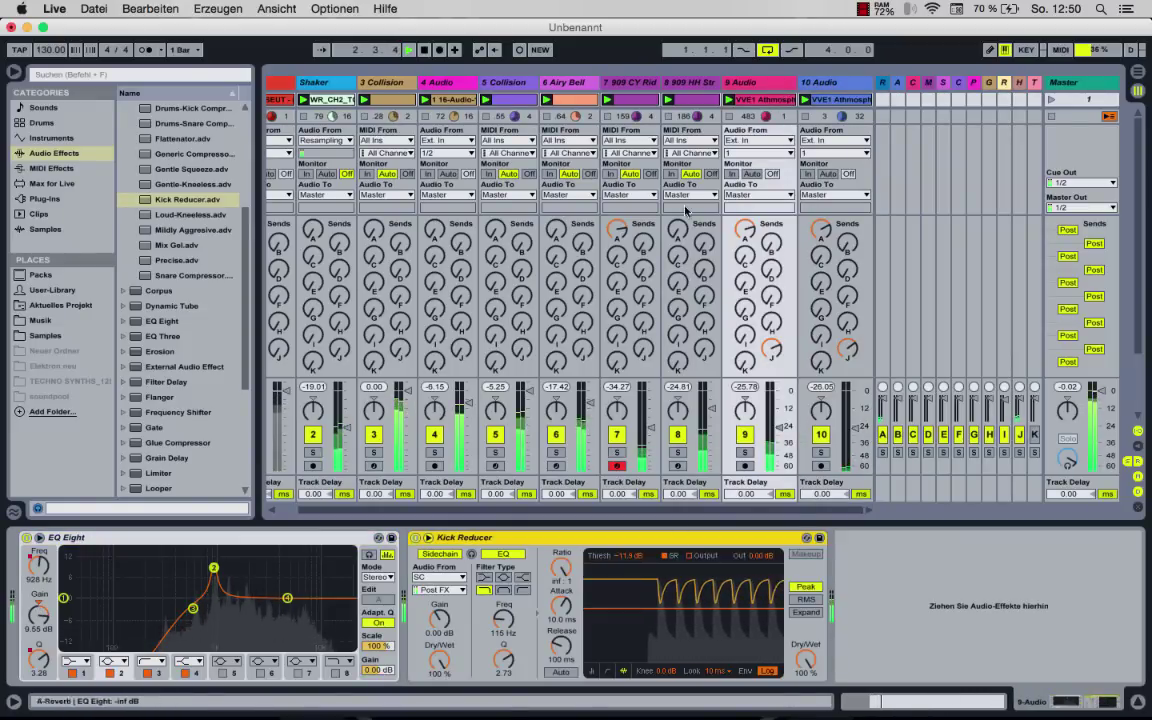
Raise track 8's volume to -9.0 dB and turn the Shaker track up slightly.
click(710, 405)
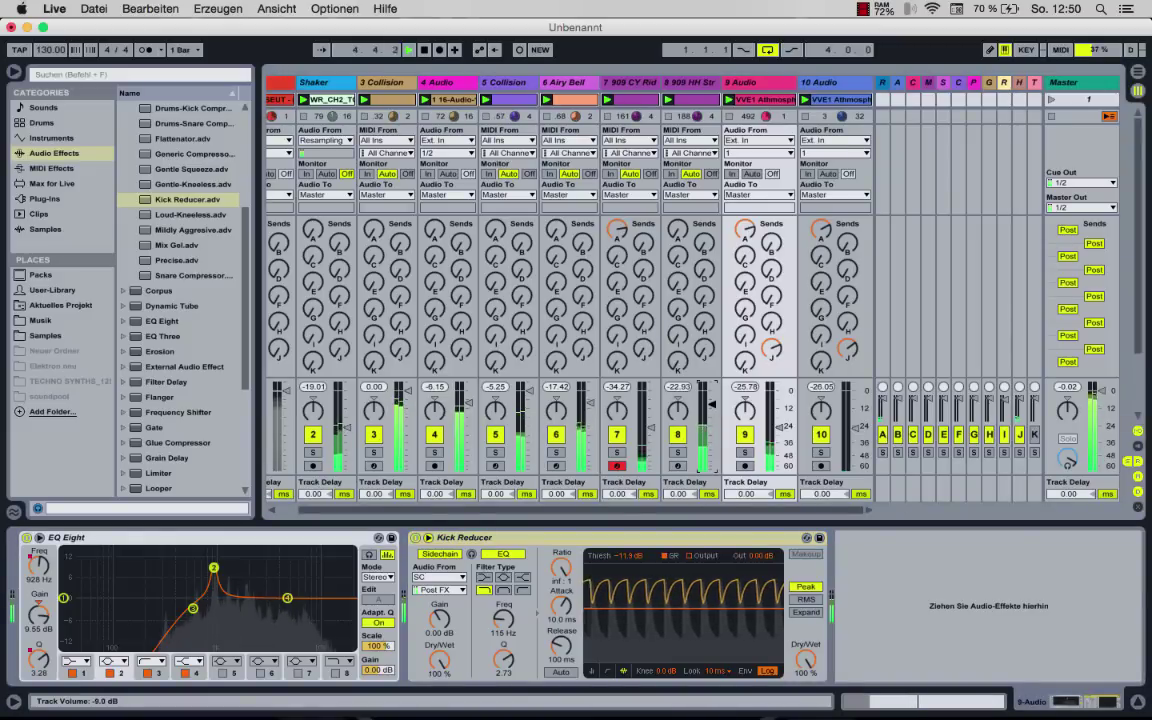
drag(706, 403, 700, 405)
scroll(701, 405, left, 3)
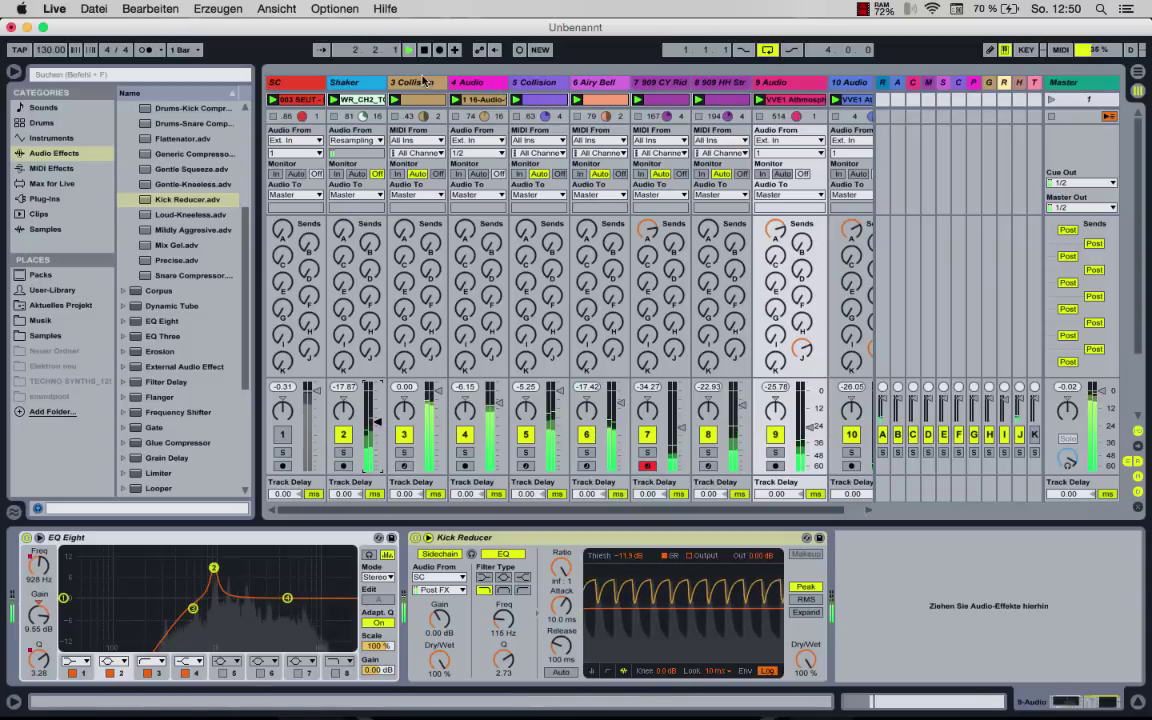
click(487, 83)
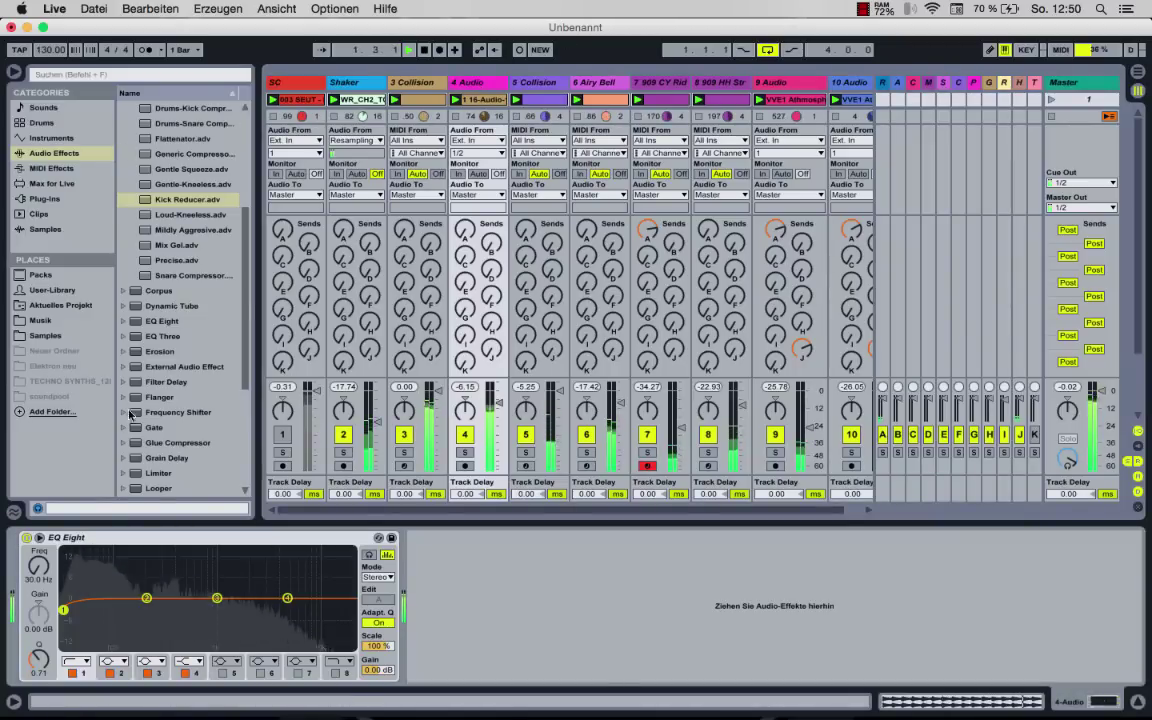
mouse_move(38, 565)
mouse_down()
mouse_move(38, 522)
mouse_move(36, 567)
mouse_up()
key(Delete)
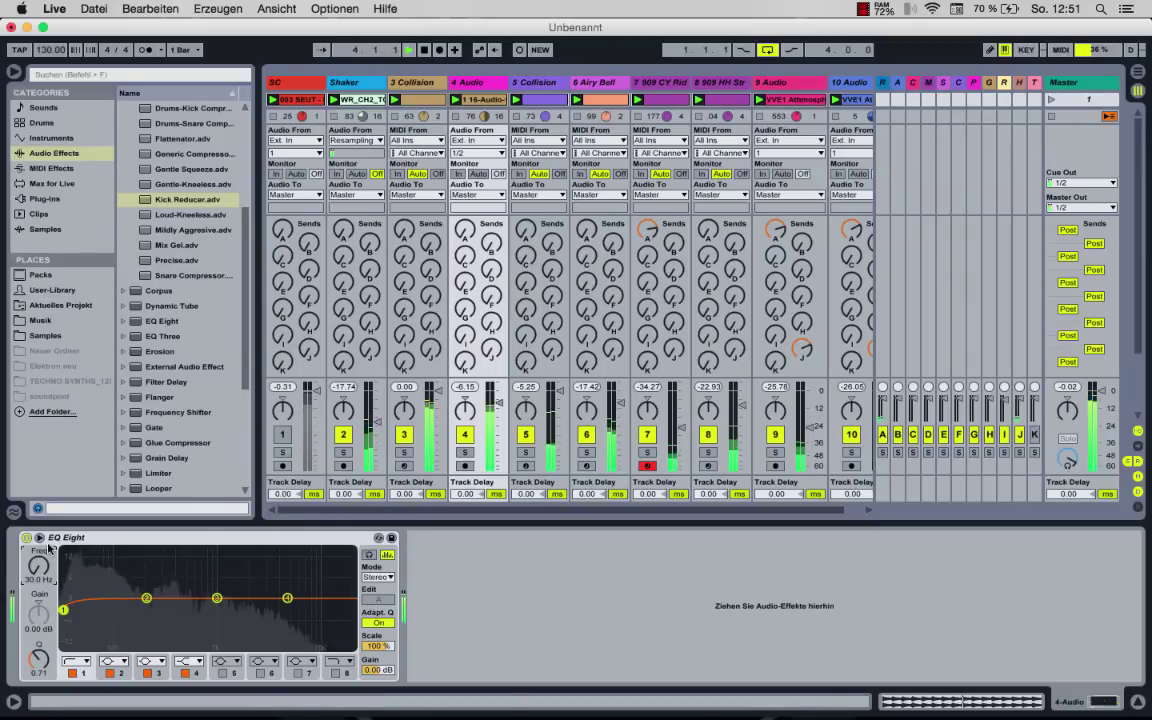
Raise the Airy Bell track's volume to about -6 dB and boost its EQ Eight band 3 by 4.83 dB at 2.64 kHz.
scroll(547, 344, right, 2)
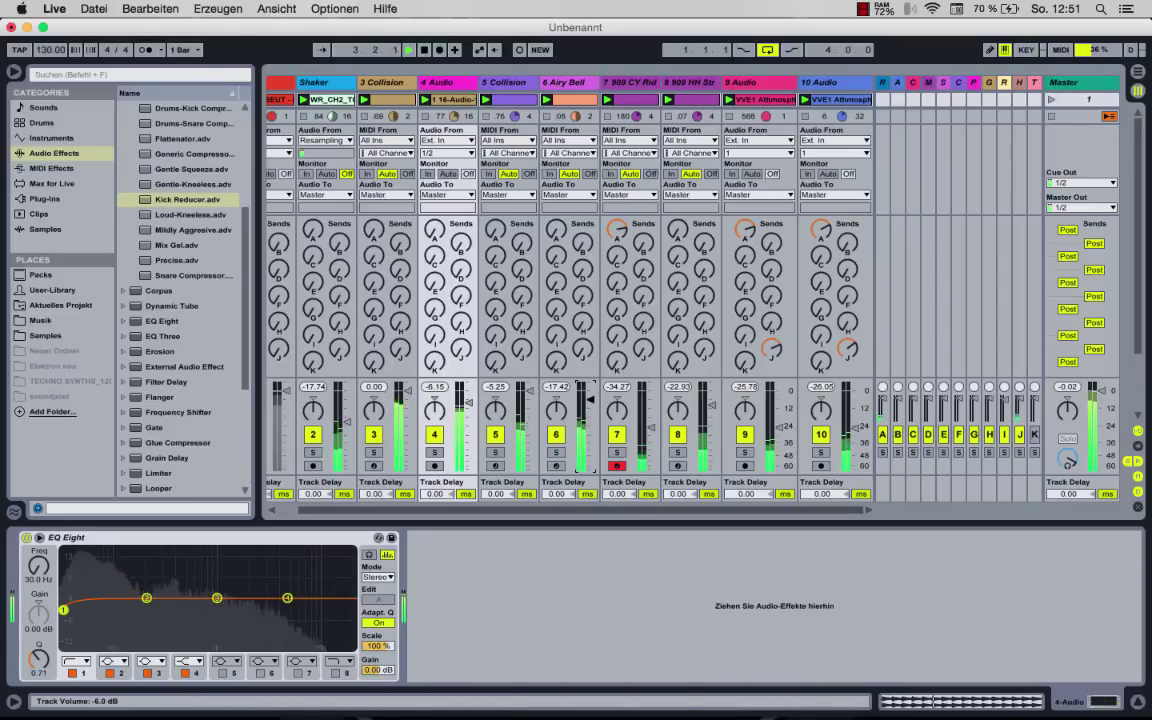
drag(590, 401, 590, 396)
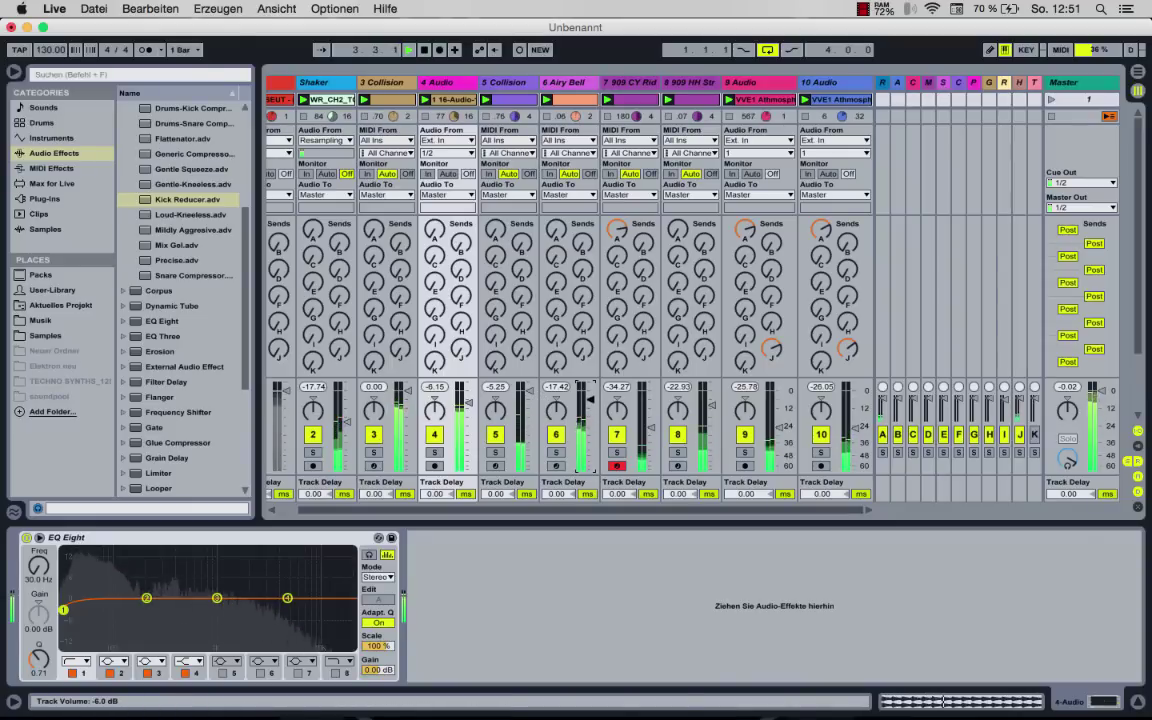
click(590, 397)
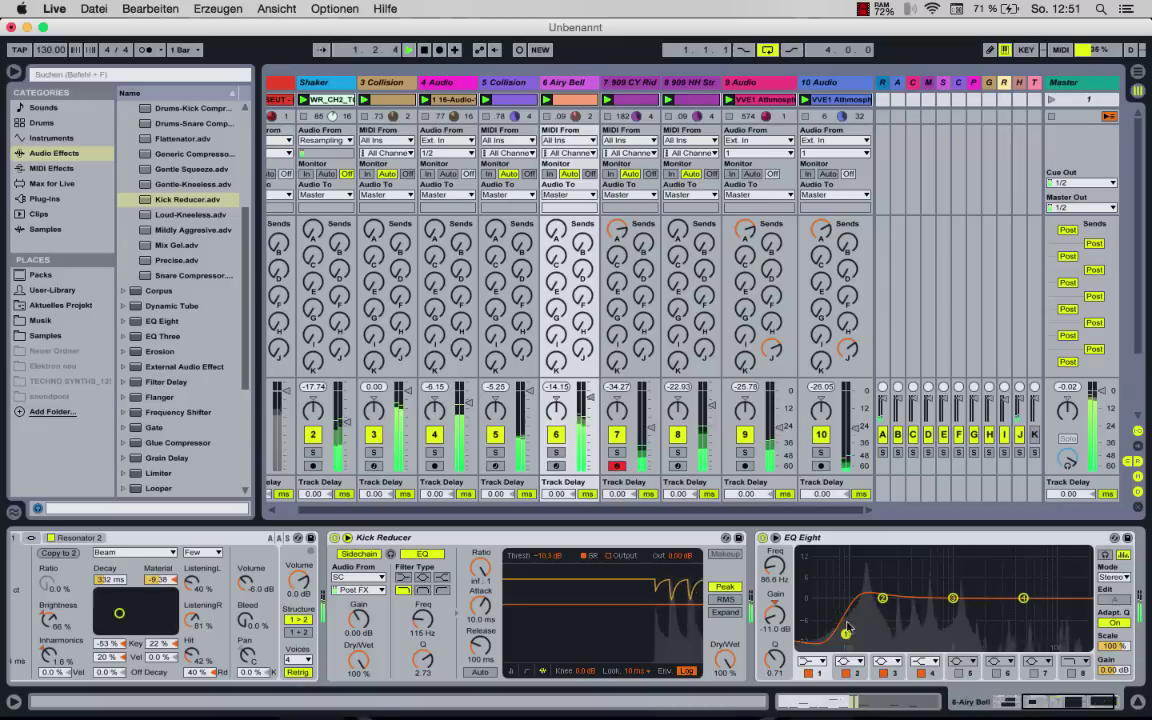
drag(952, 598, 995, 583)
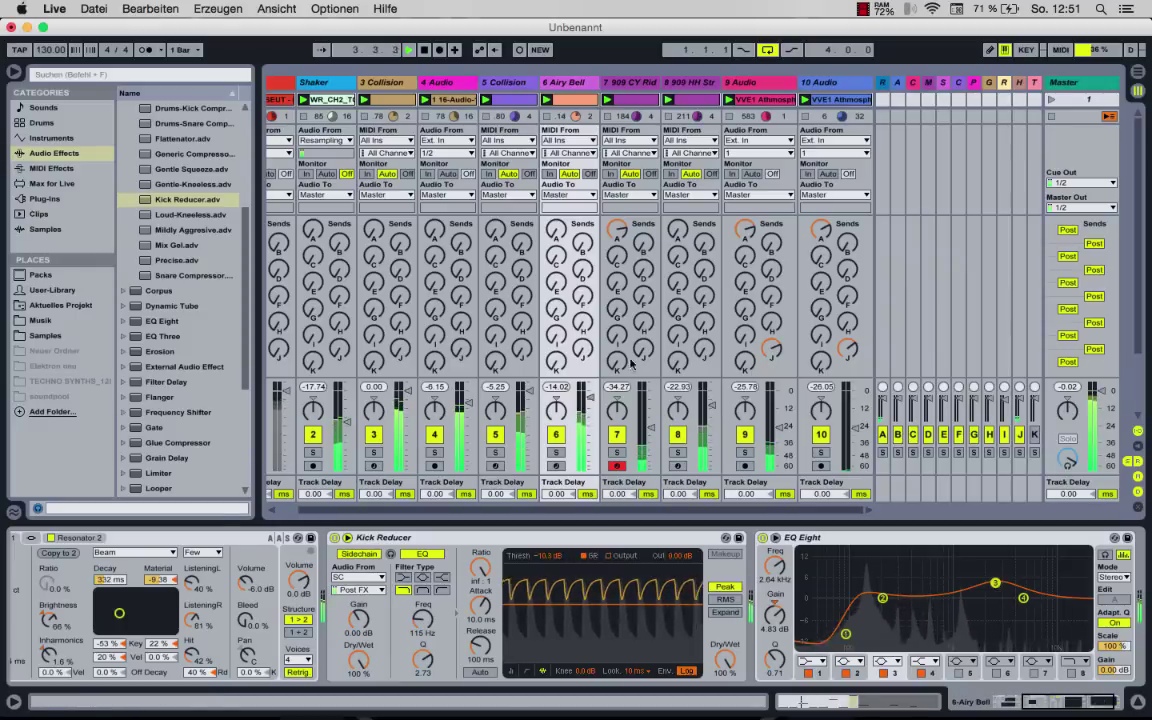
Turn up sends A and J on the Airy Bell track.
click(556, 232)
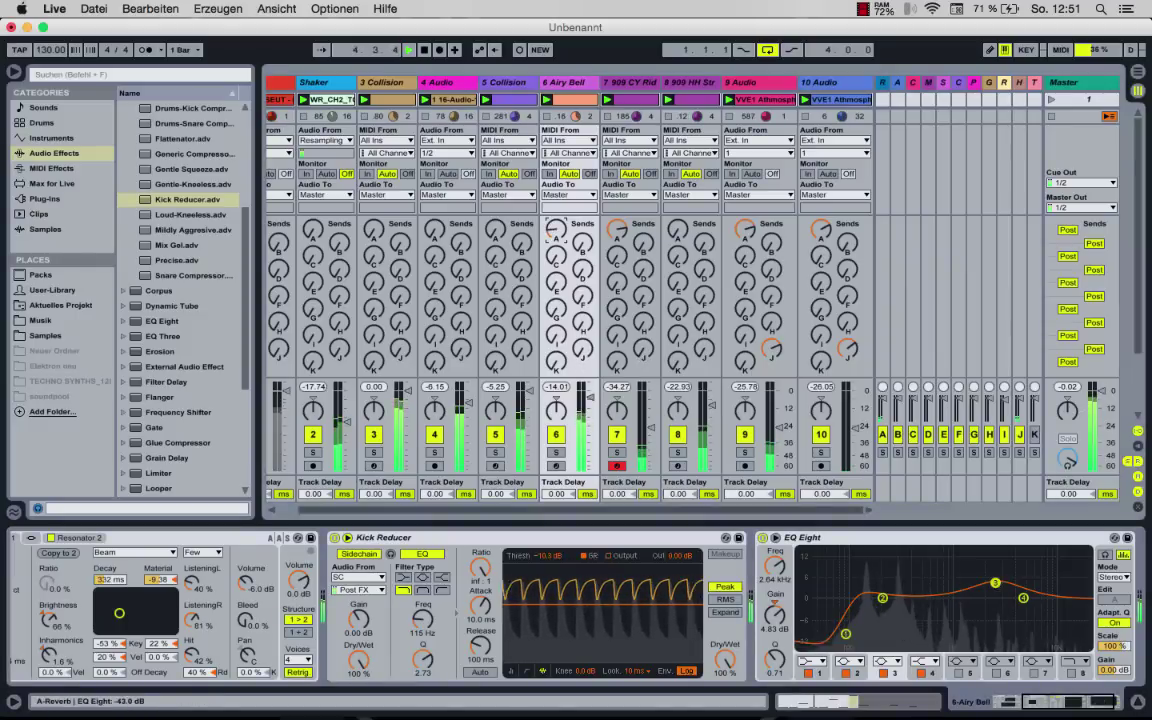
drag(556, 232, 553, 222)
click(582, 348)
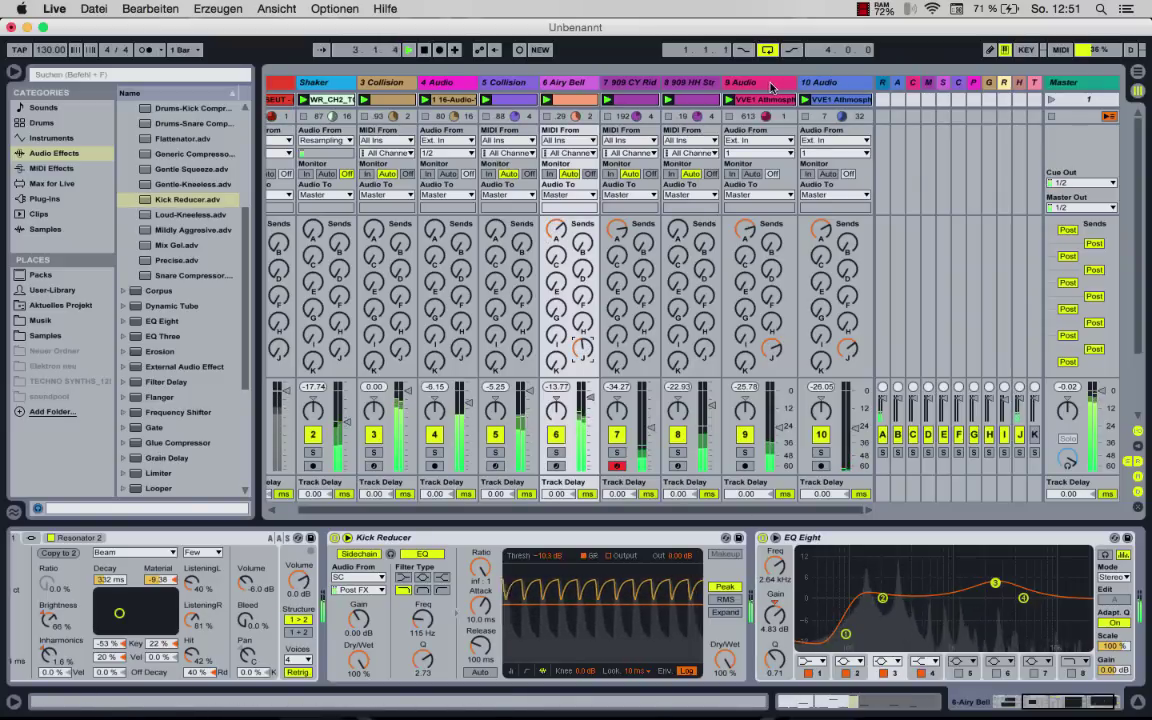
Group the 3 Collision and 4 Audio tracks together.
click(366, 80)
shift+click(452, 85)
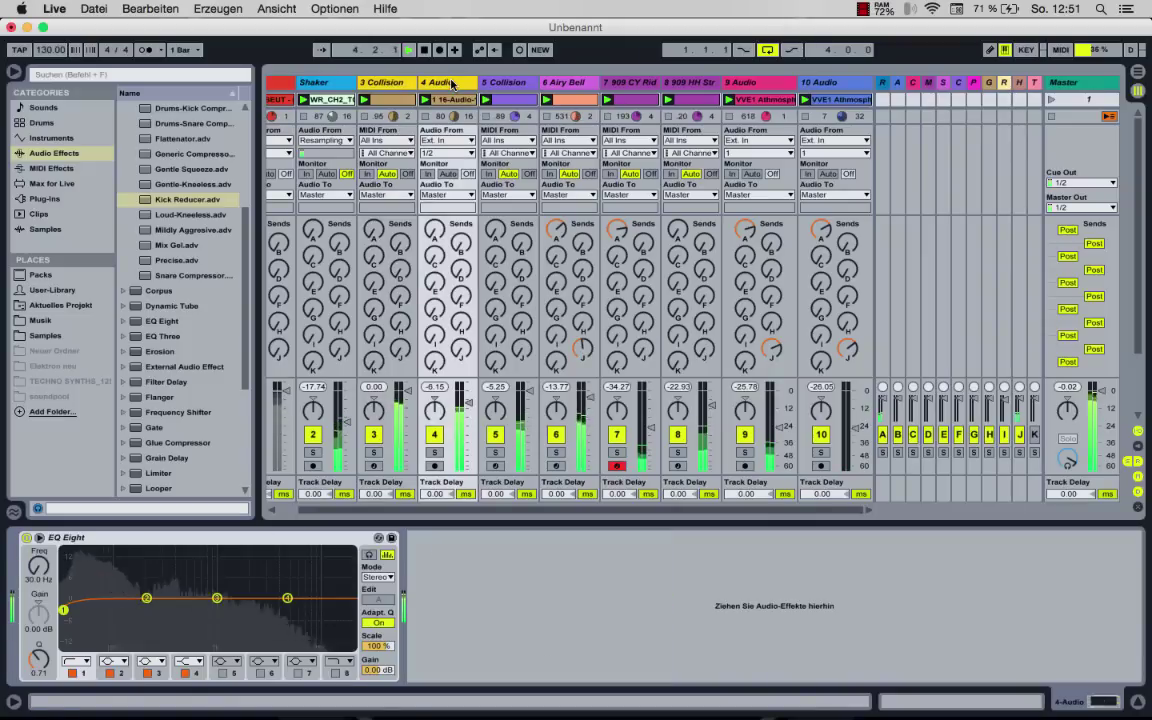
key(super+g)
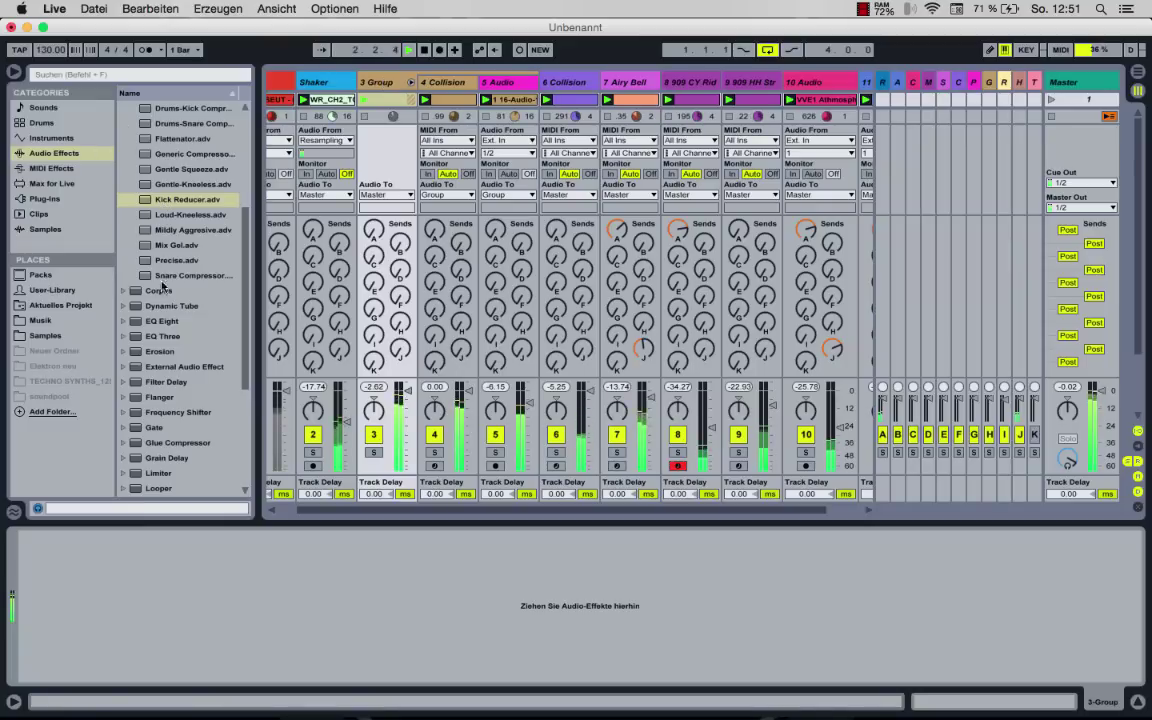
Add a switched-off EQ Eight to the group track, with band 1 as a low cut at 208 Hz.
drag(160, 321, 40, 565)
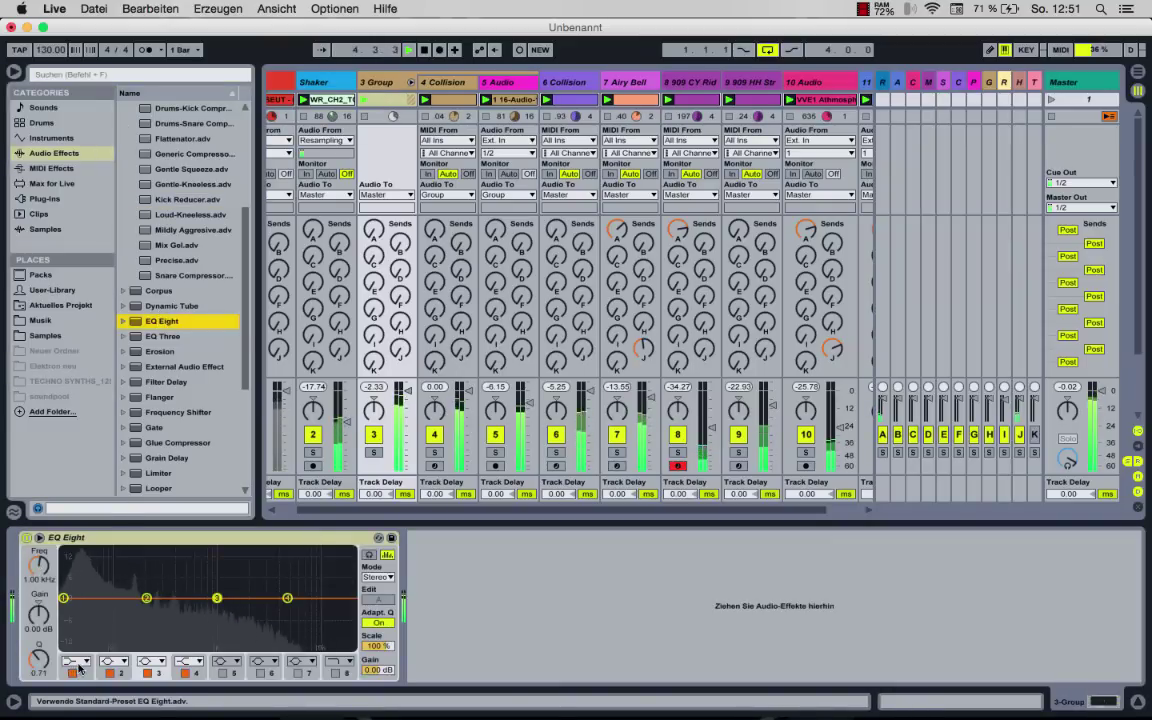
click(26, 537)
click(75, 661)
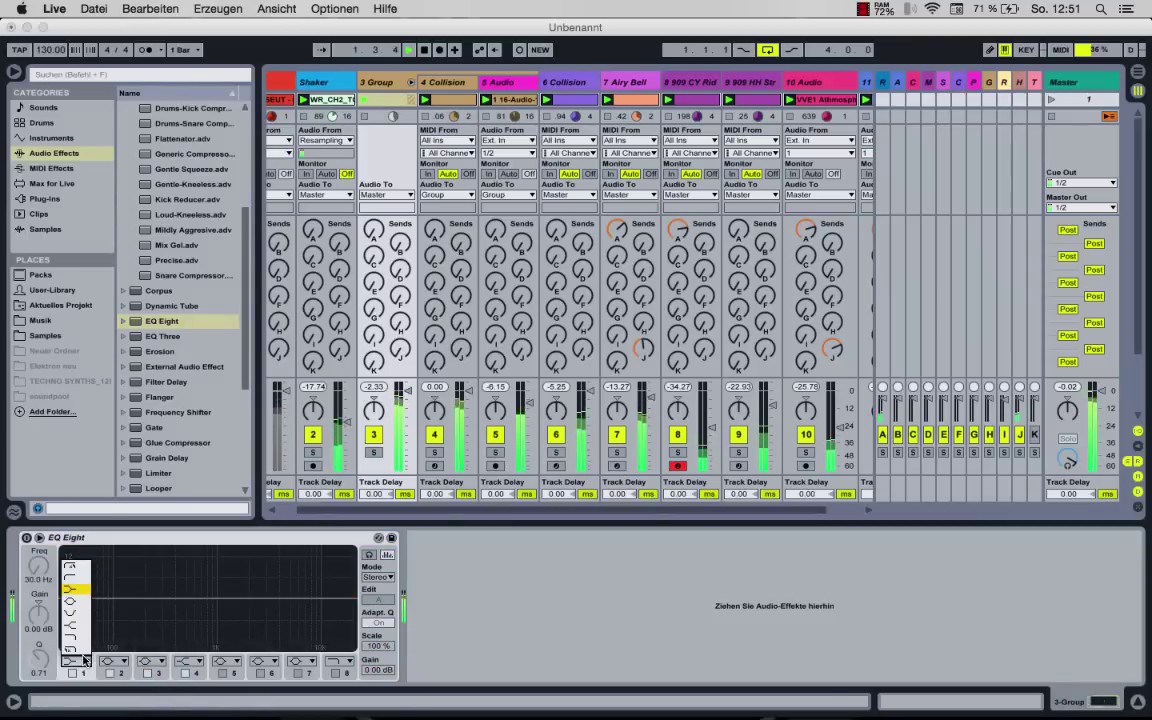
click(70, 568)
drag(44, 578, 40, 520)
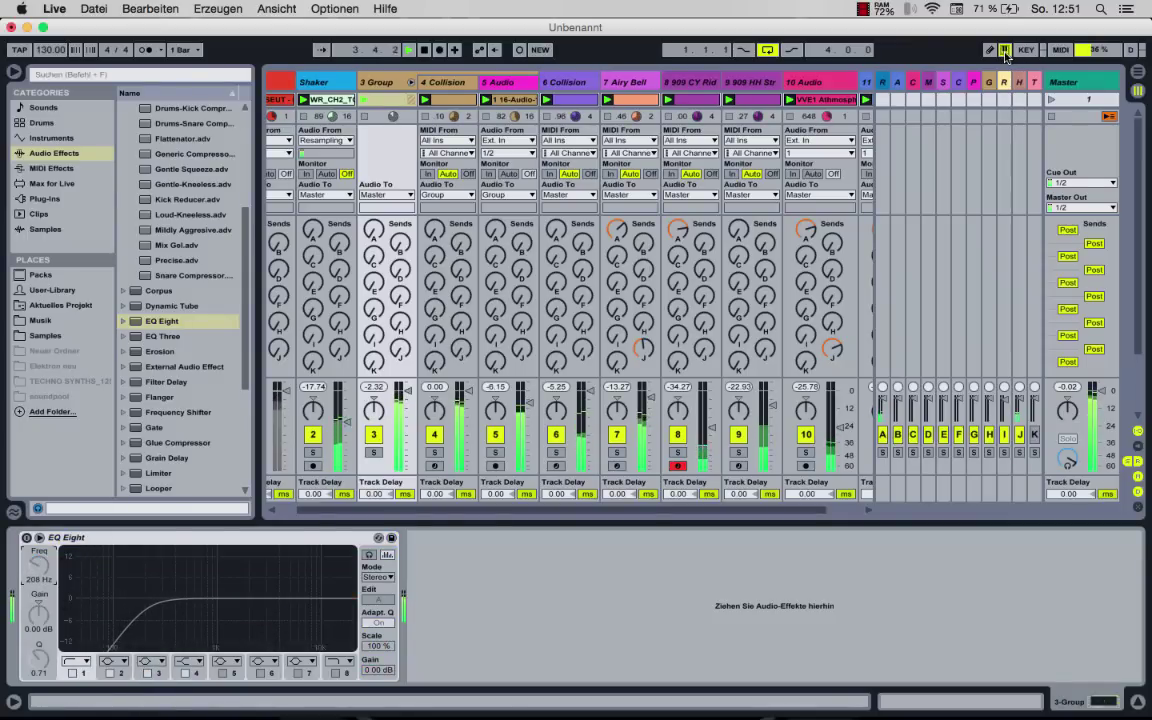
Map the computer key F to the on/off switch of the group's EQ Eight.
key(super+k)
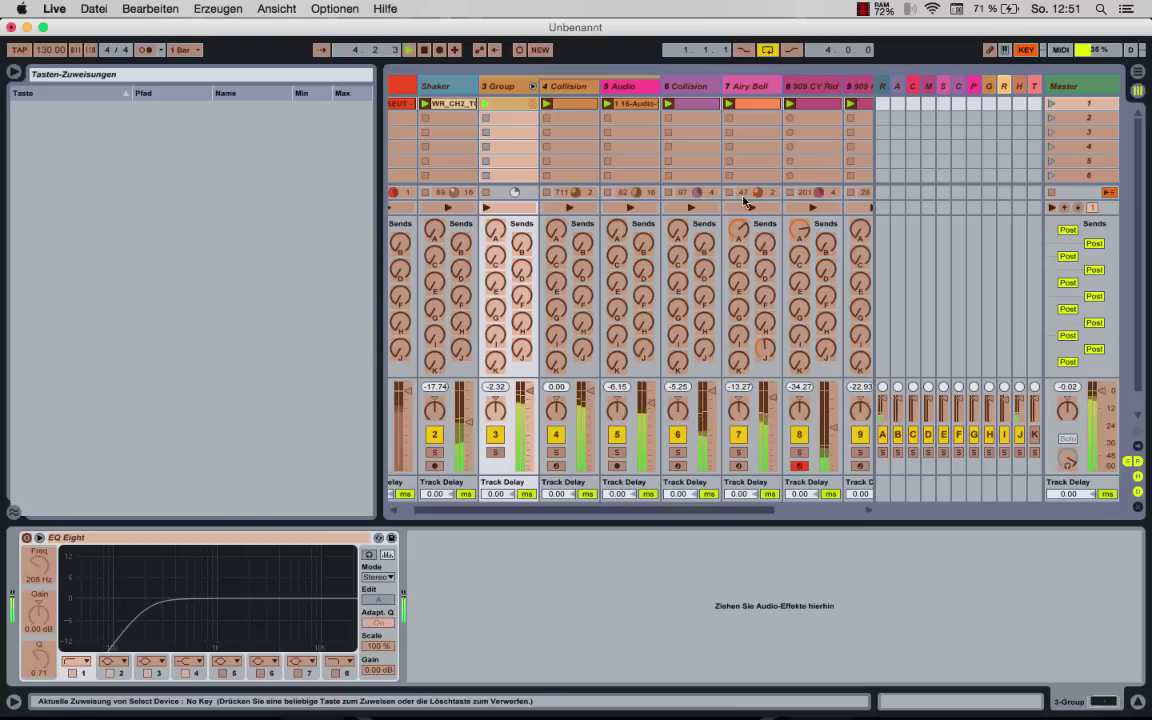
click(27, 538)
key(f)
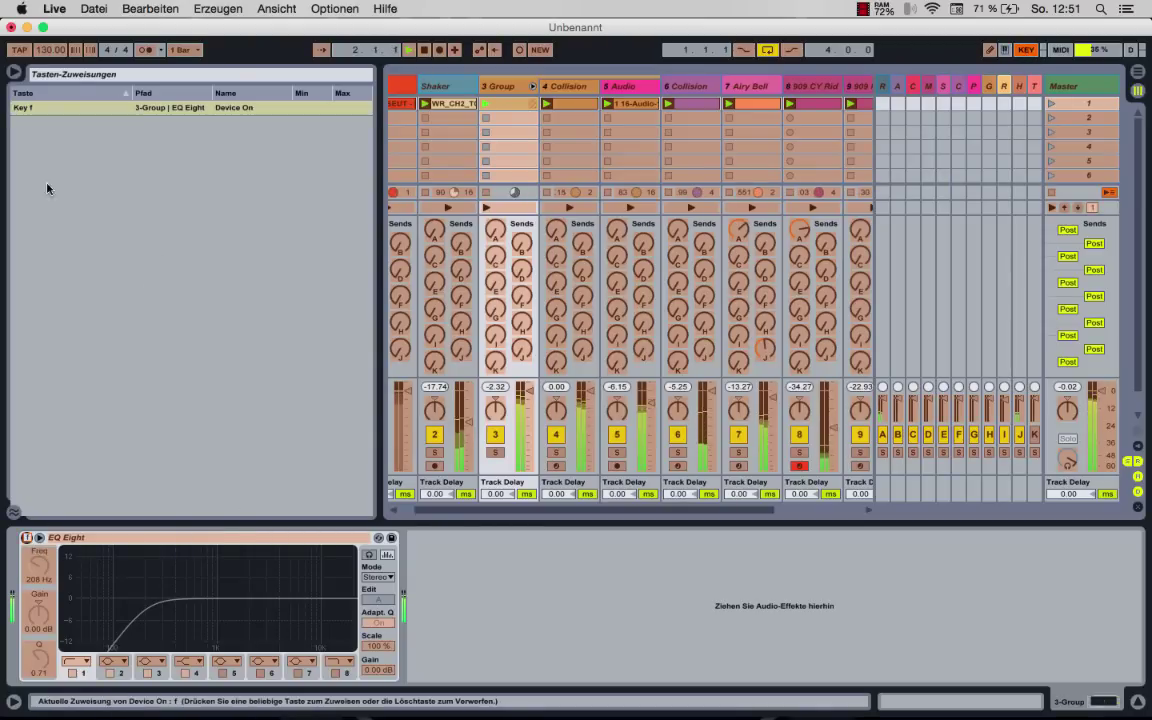
click(1022, 51)
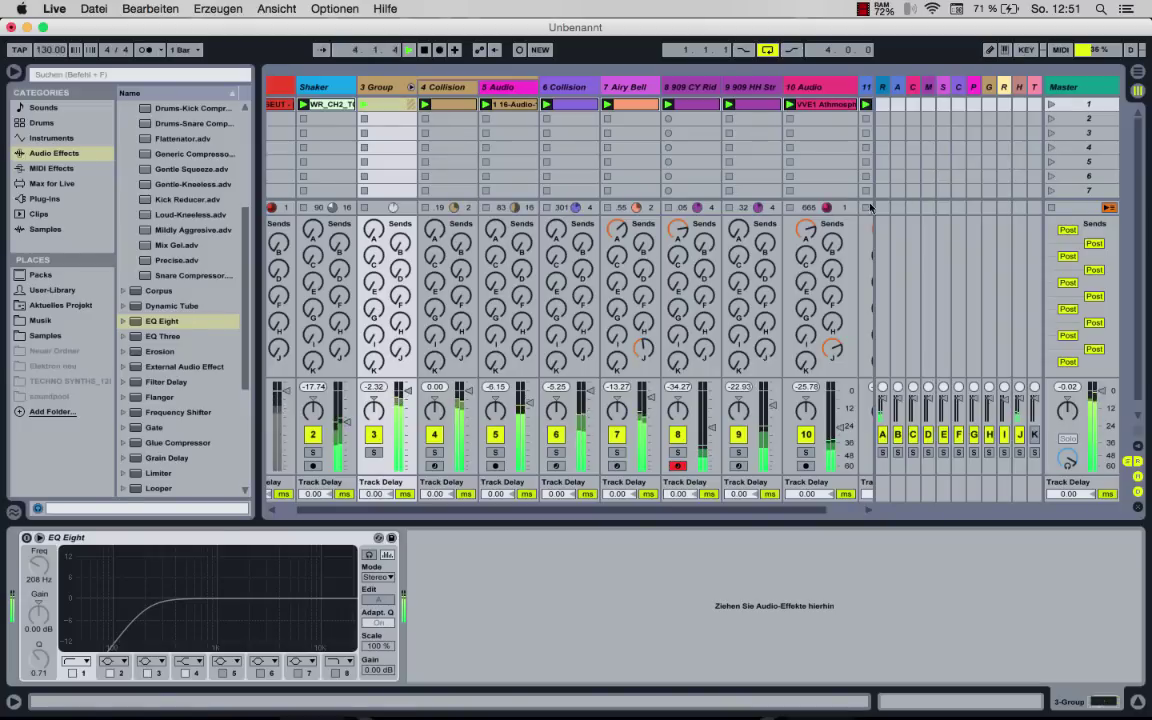
Try out send I on the Airy Bell track and on track 11, resetting both to -inf dB.
scroll(630, 262, right, 2)
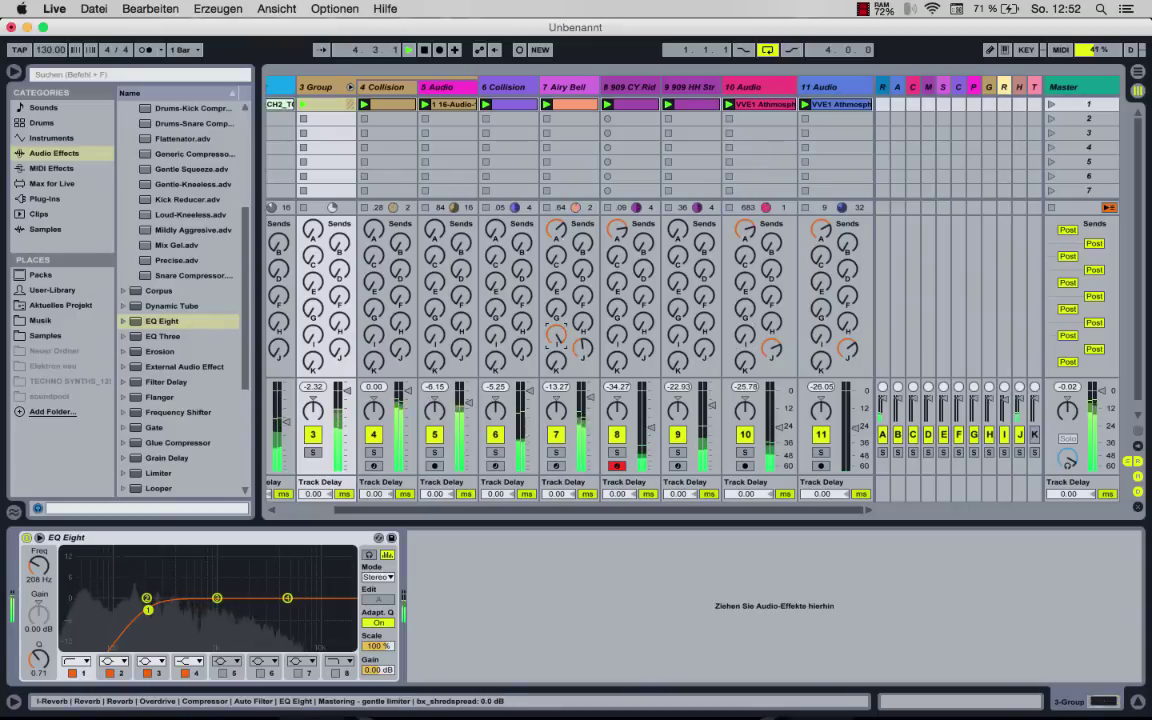
mouse_move(556, 333)
mouse_down()
mouse_move(556, 318)
mouse_move(548, 344)
mouse_up()
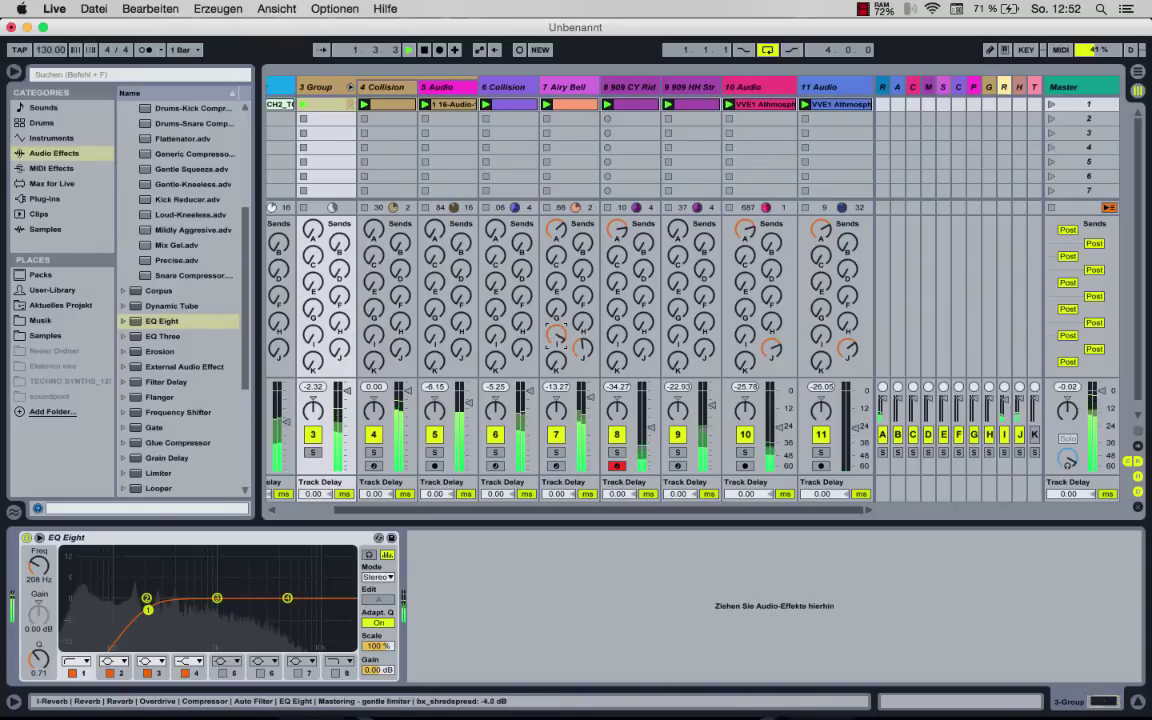
click(1005, 88)
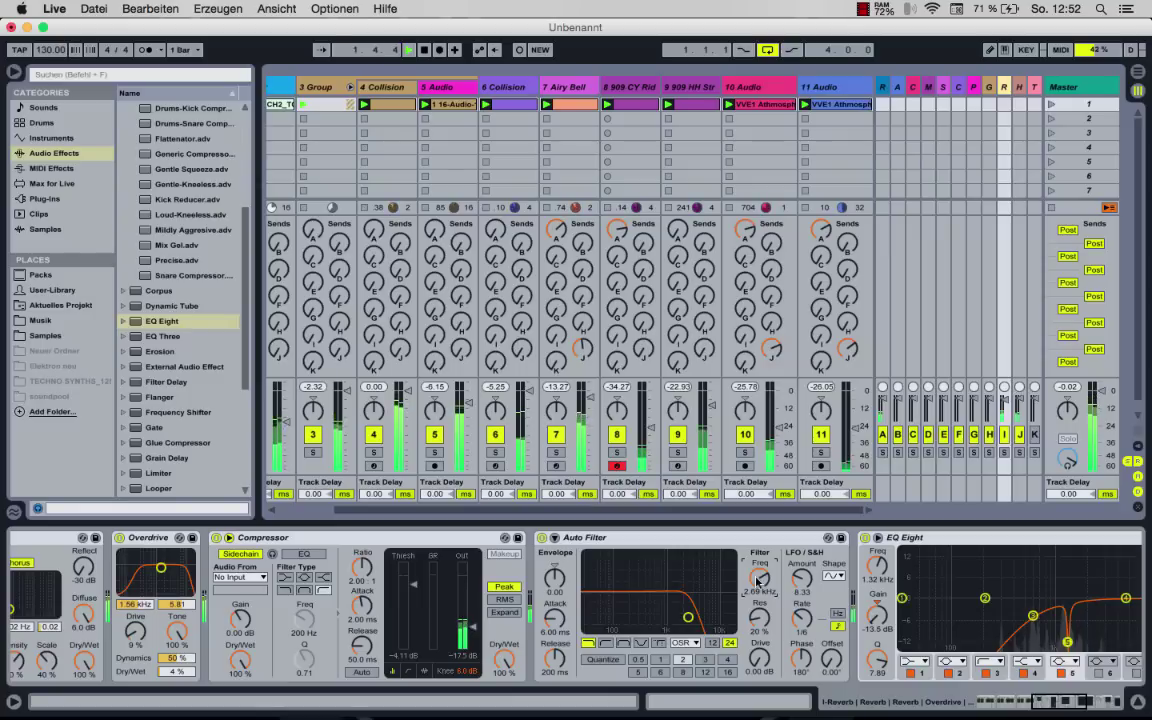
drag(556, 334, 556, 322)
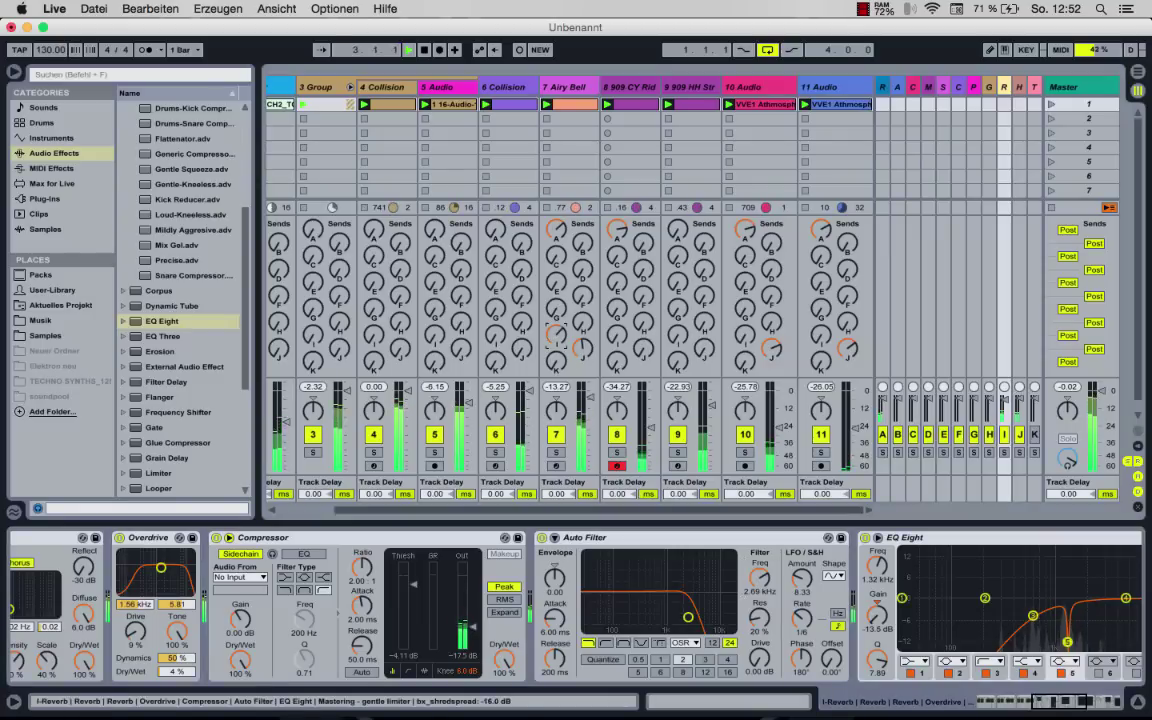
key(Delete)
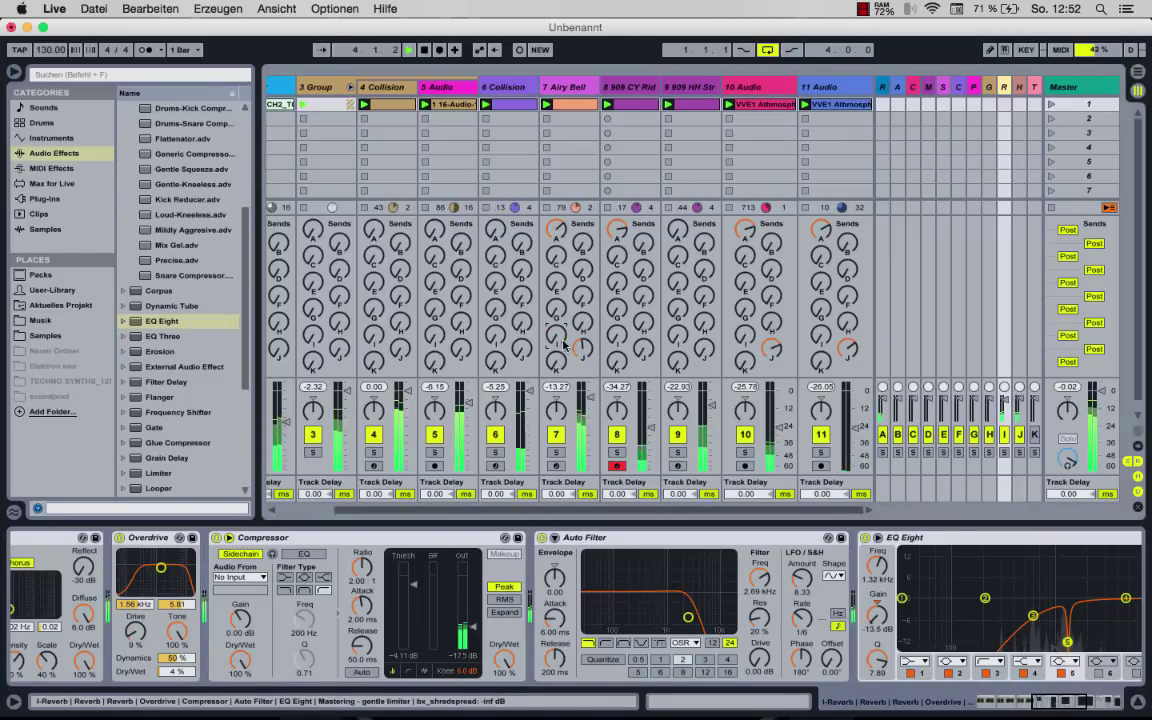
drag(820, 336, 820, 318)
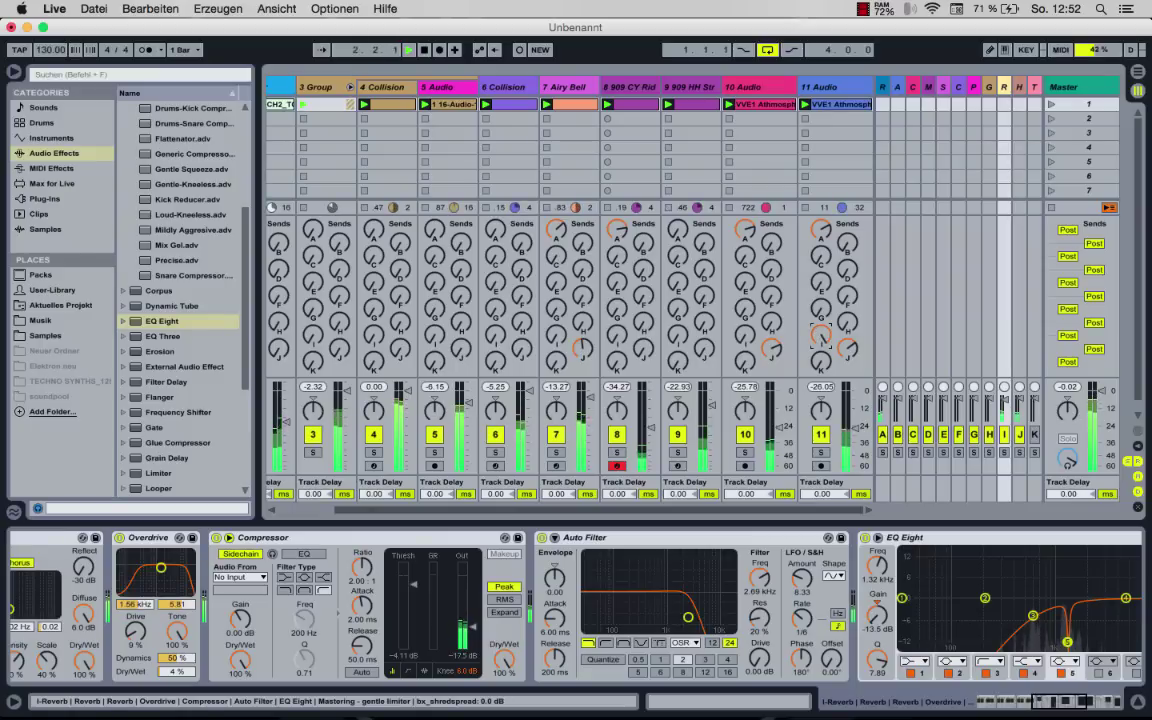
key(Delete)
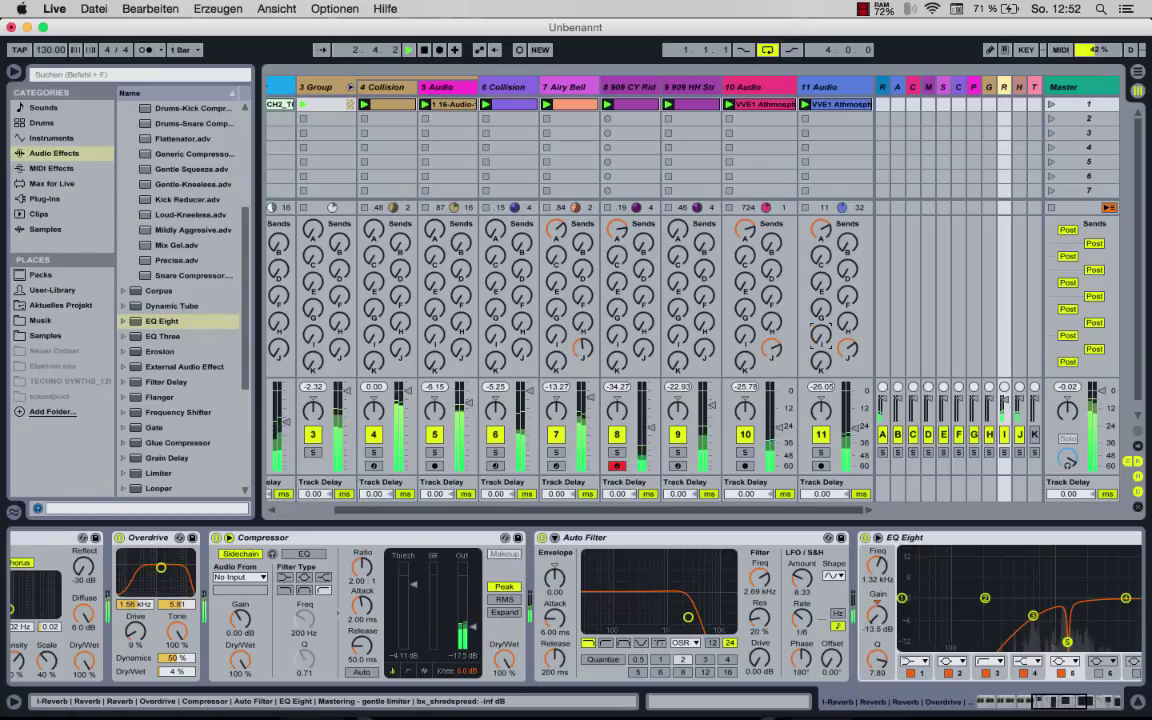
Raise the volume of track 8, the 909 ride, to about -14.5 dB.
right_click(650, 430)
click(650, 430)
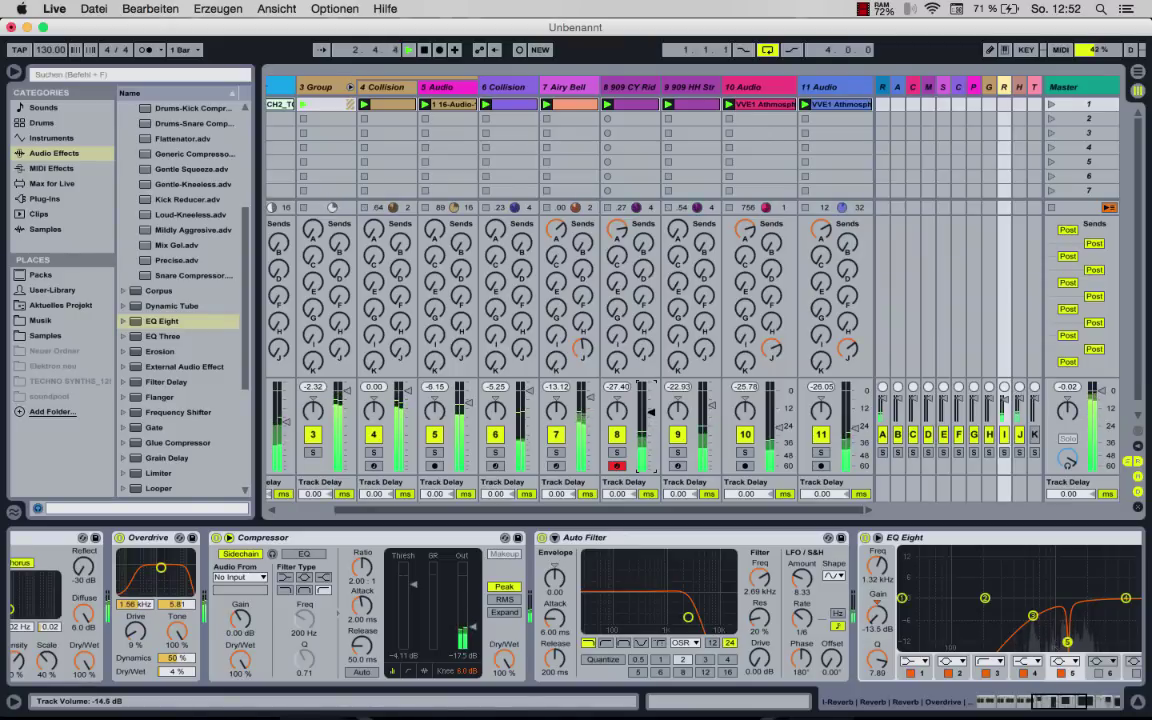
key(Up)
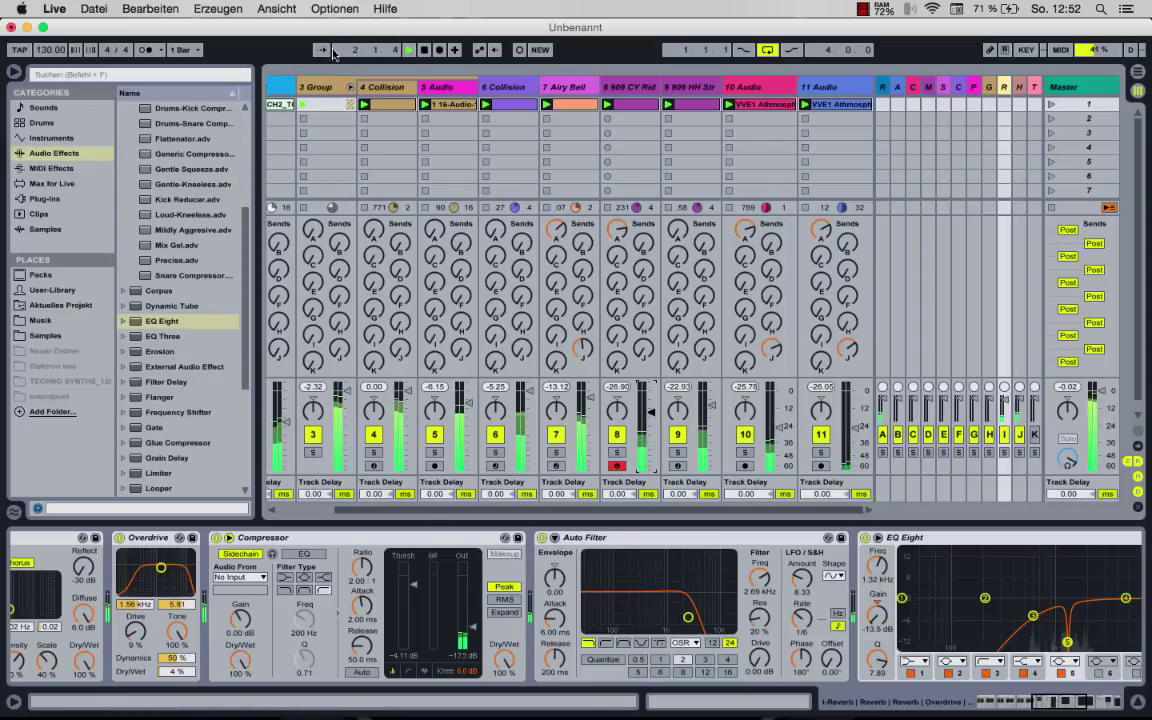
Fold the group track and show the tracks' input/output routing section.
click(351, 88)
key(super+alt+i)
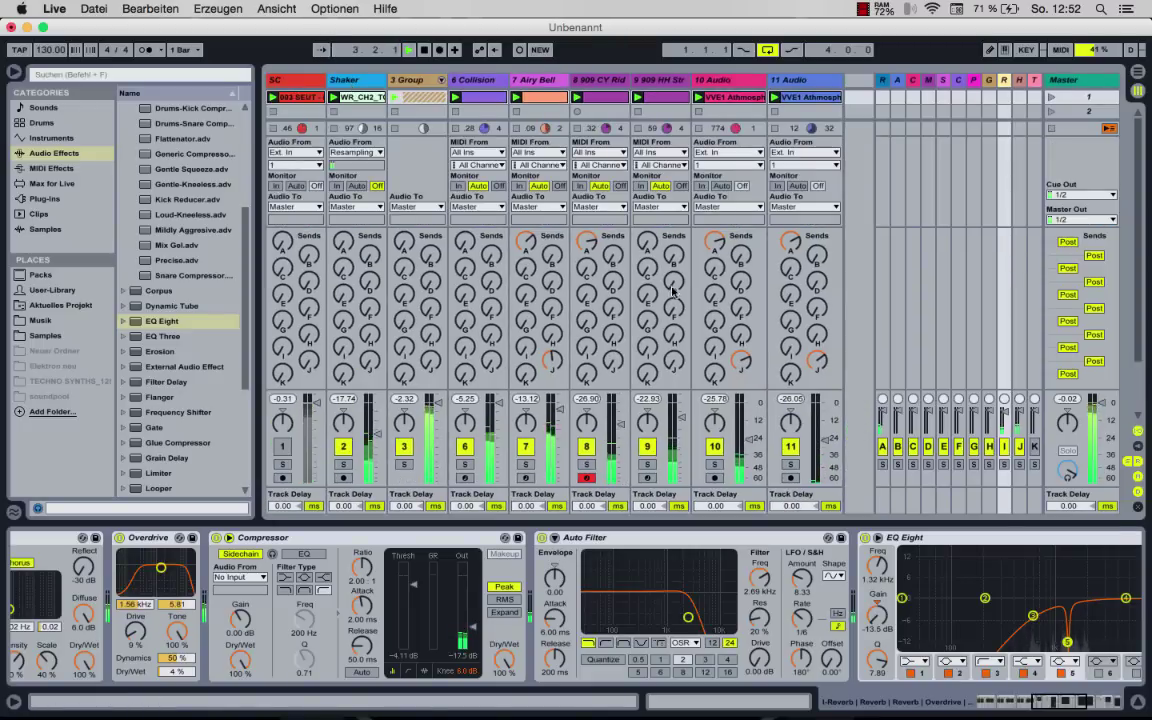